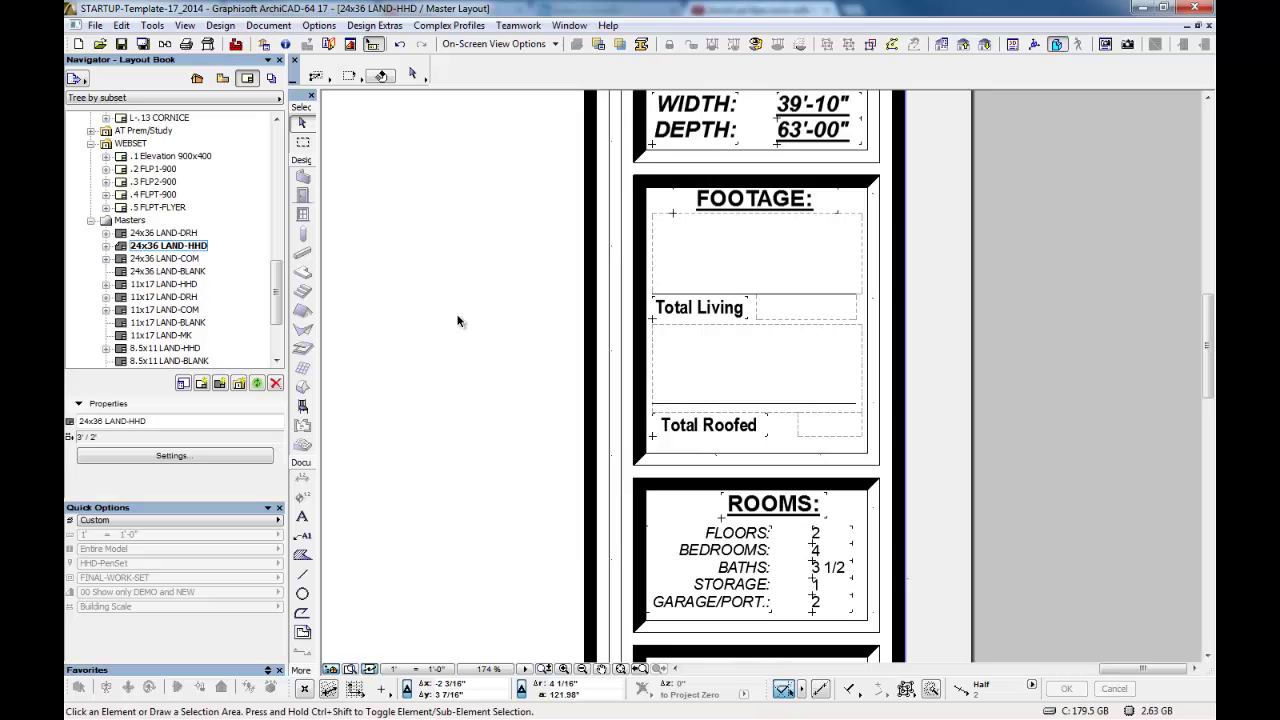
Examine the FOOTAGE block in the title block of the 24x36 LAND-HHD master layout.
scroll(457, 321, "down", 5)
scroll(457, 321, "down", 3)
scroll(720, 377, "up", 2)
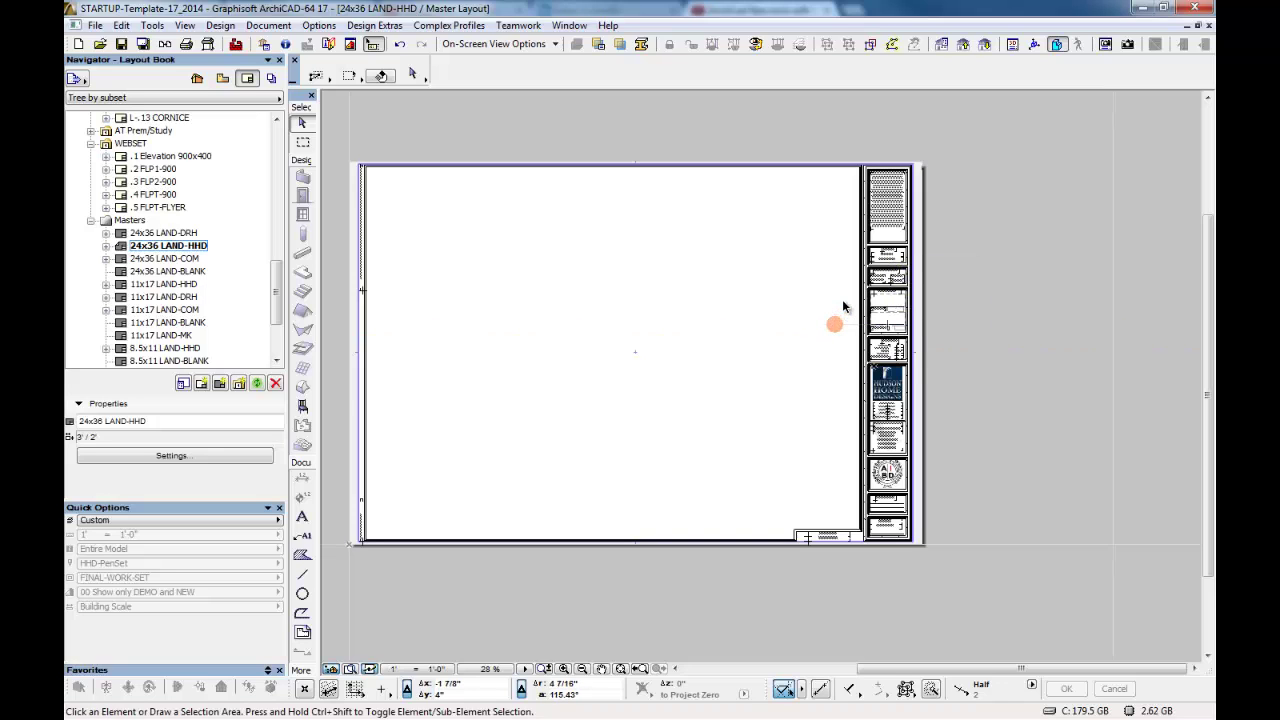
scroll(921, 316, "up", 4)
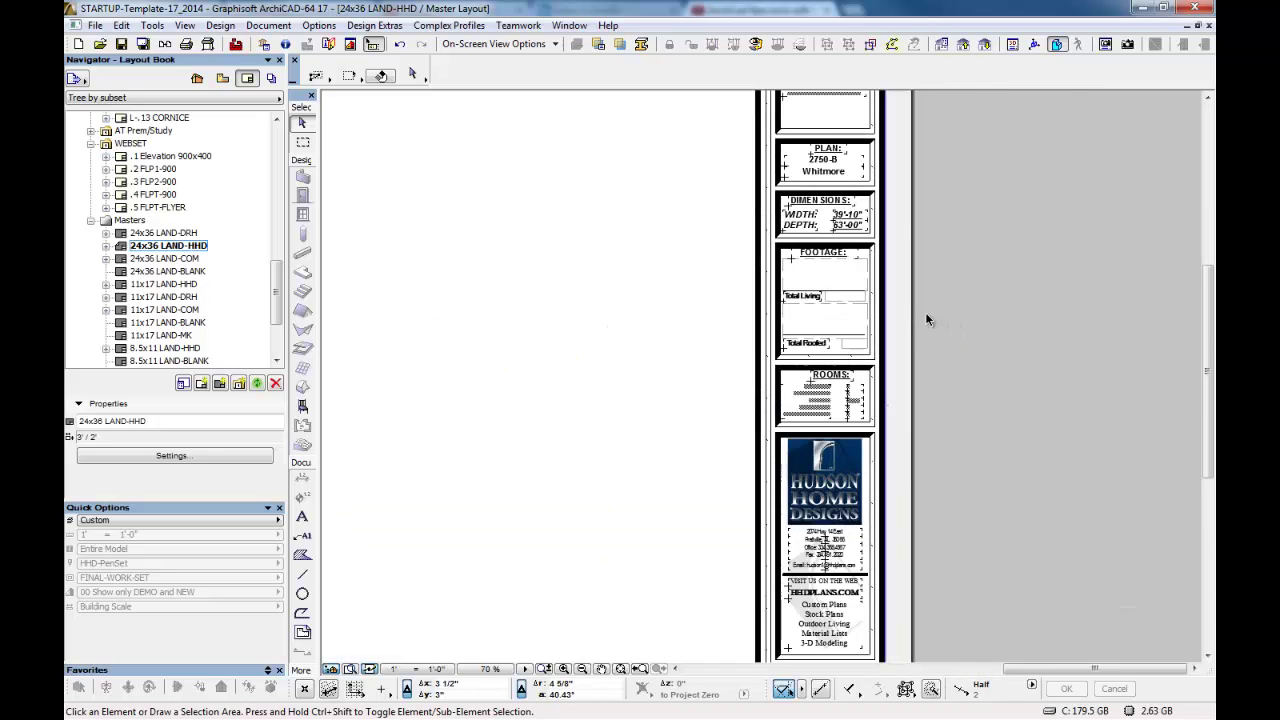
scroll(858, 300, "up", 5)
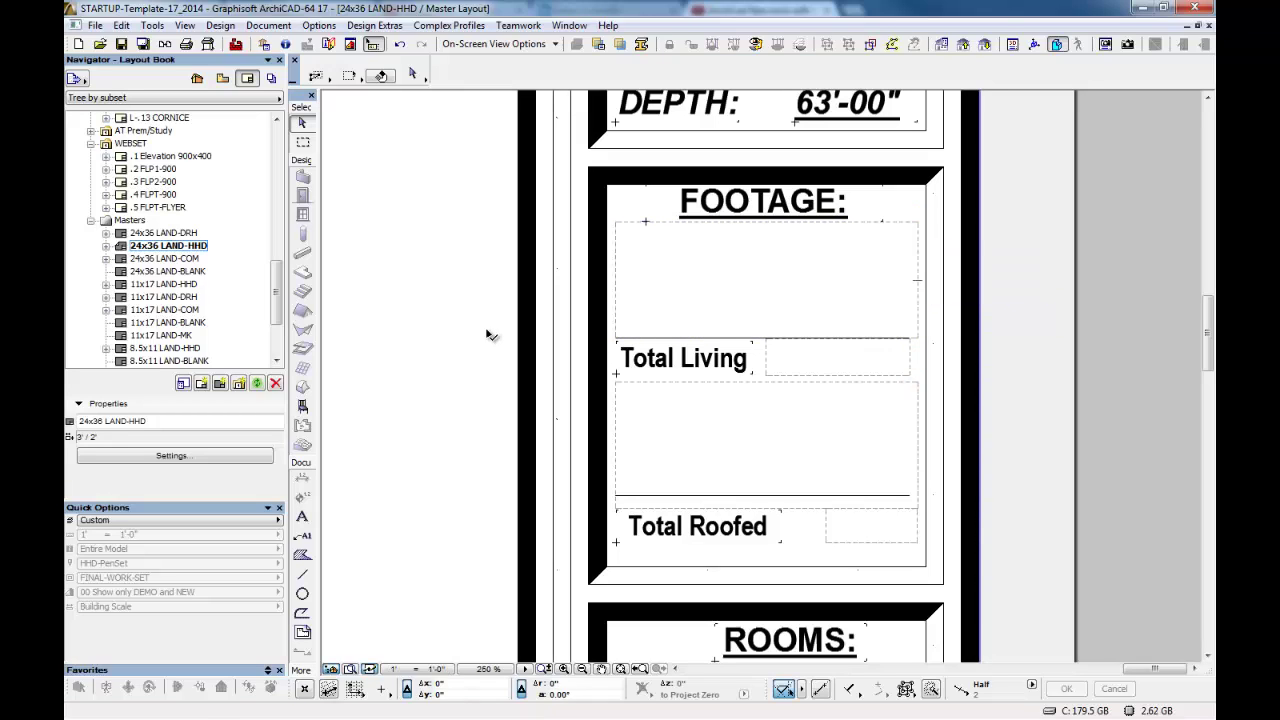
Open the 1st. FLOOR plan and set the Zone tool's default name to "1. First Floor:" and number to 1.
left_click(197, 78)
double_click(163, 149)
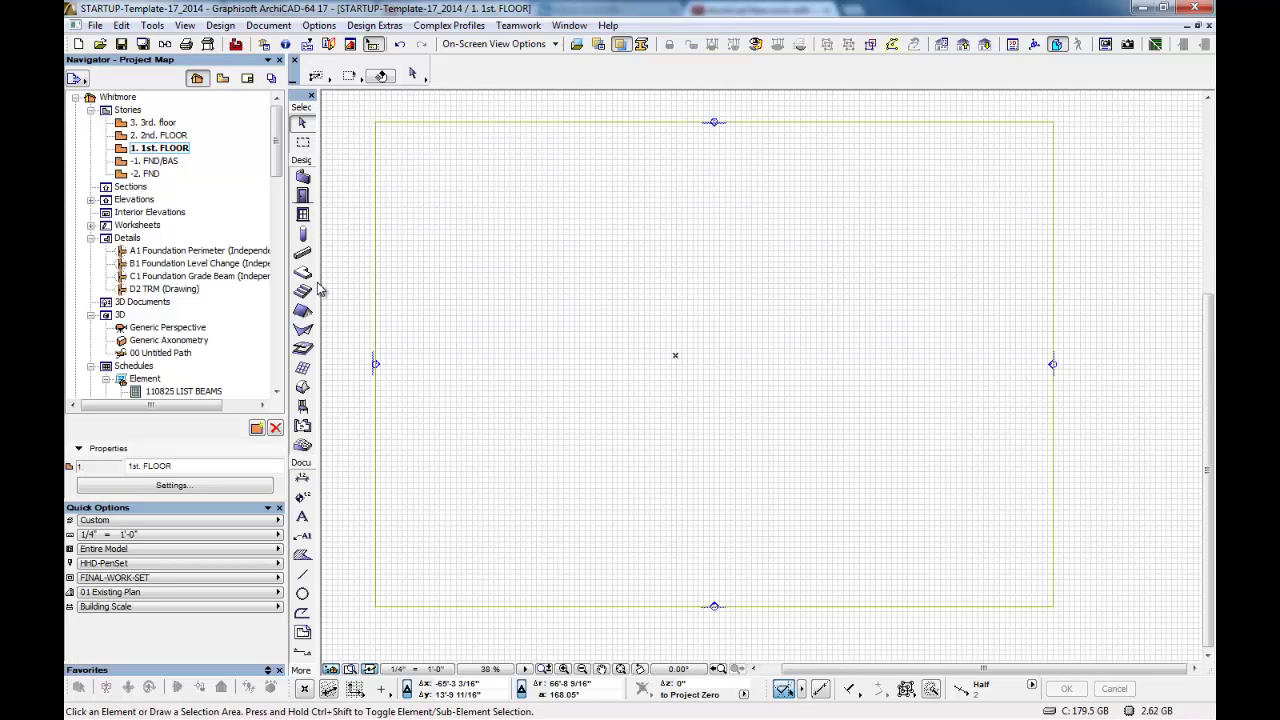
left_click(303, 427)
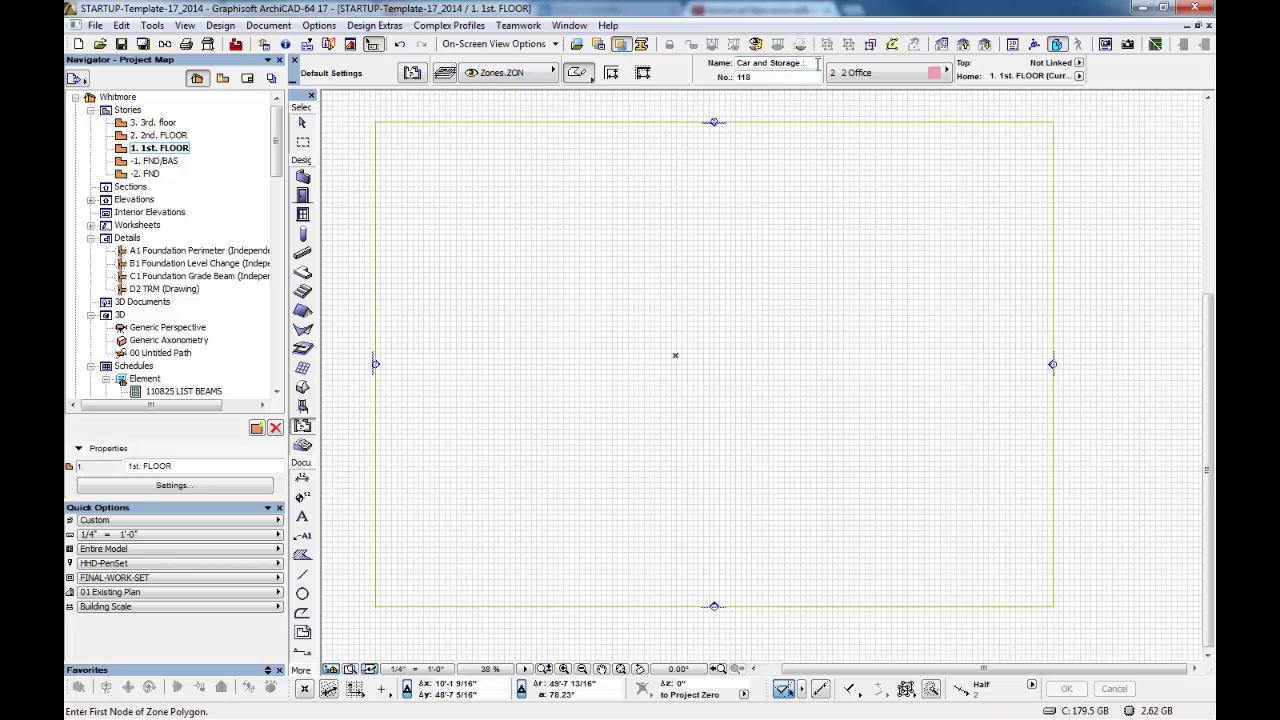
left_click(816, 63)
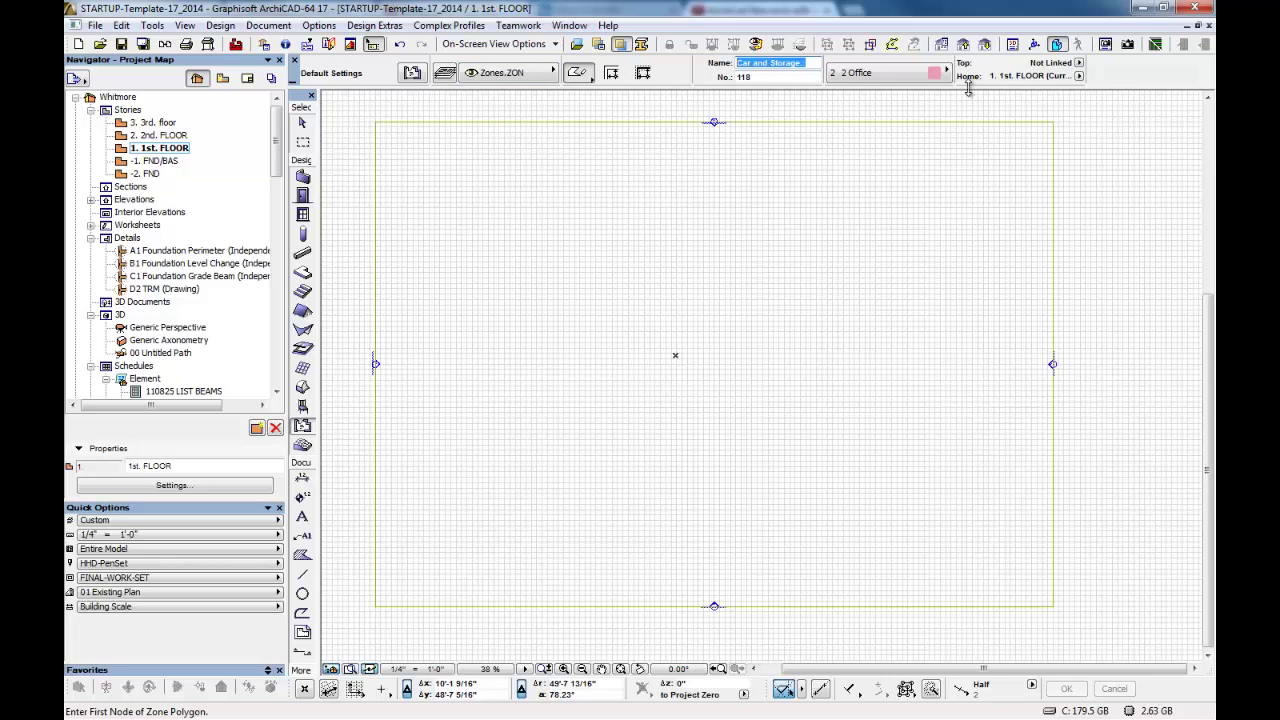
type("First Floor")
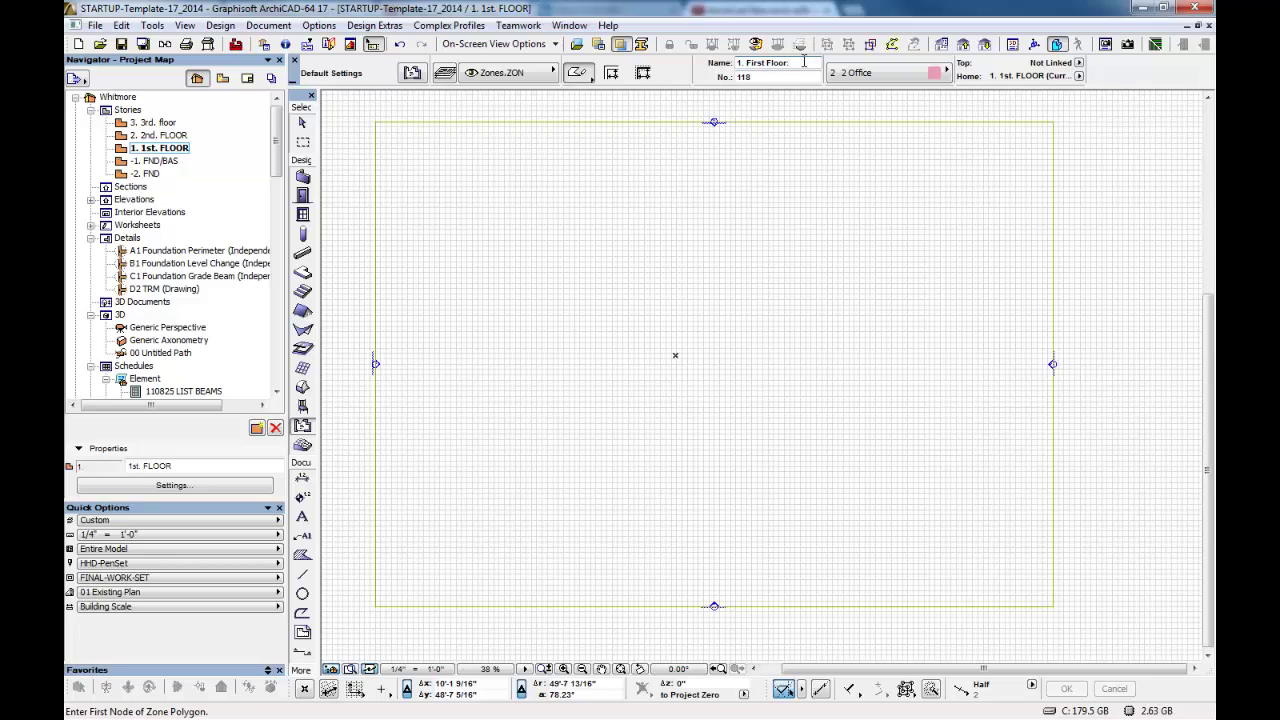
key("Tab")
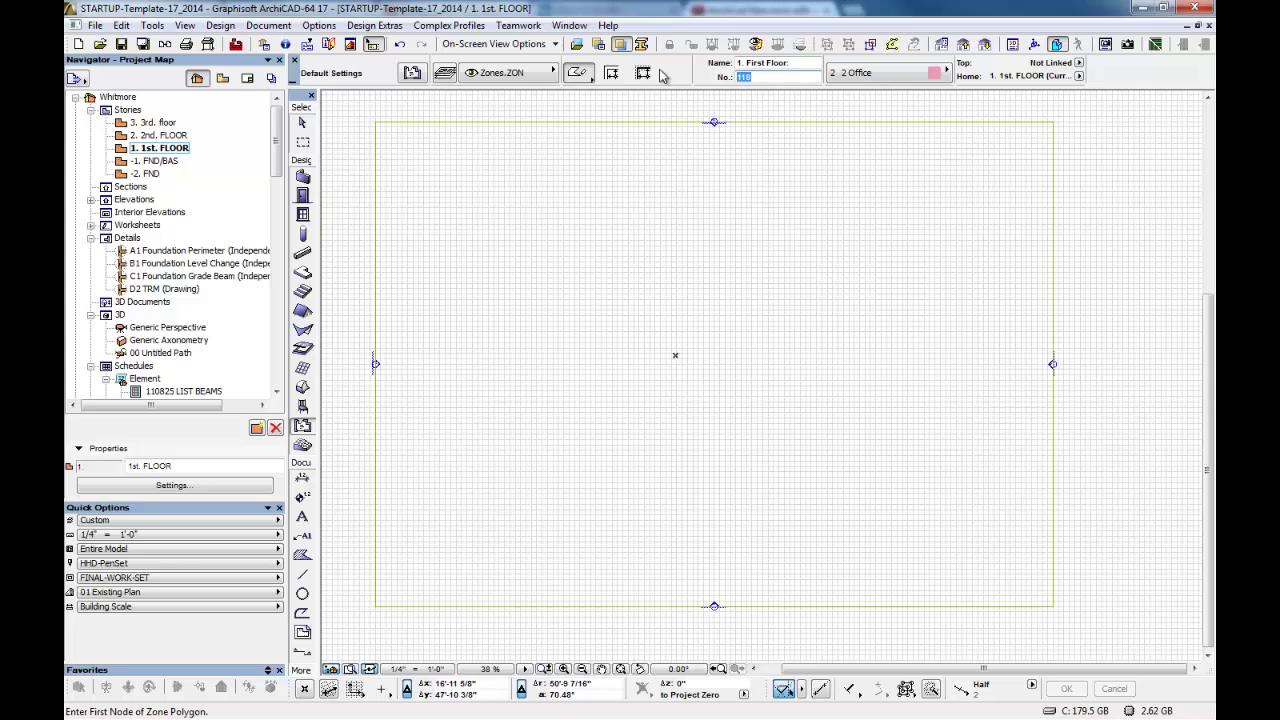
type("1")
Draw an L-shaped First Floor zone near the middle of the plan and place its stamp in the open notch.
left_click(690, 274)
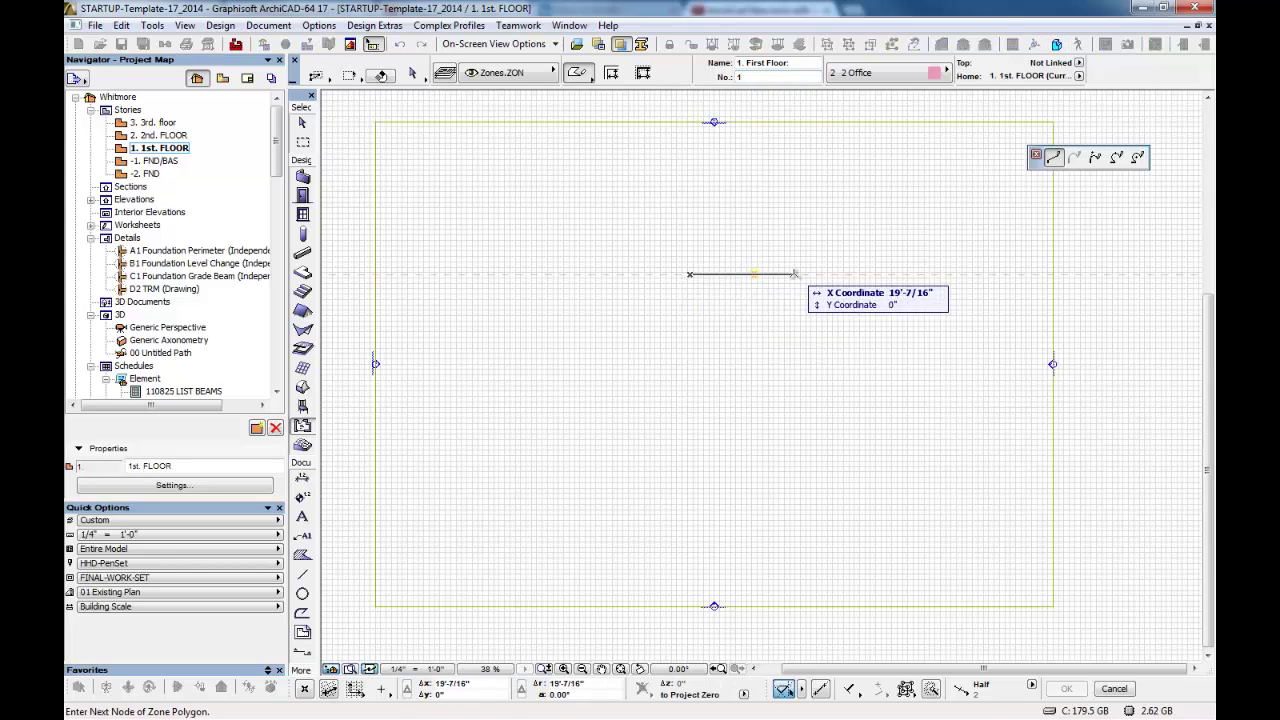
left_click(793, 274)
left_click(793, 370)
left_click(582, 370)
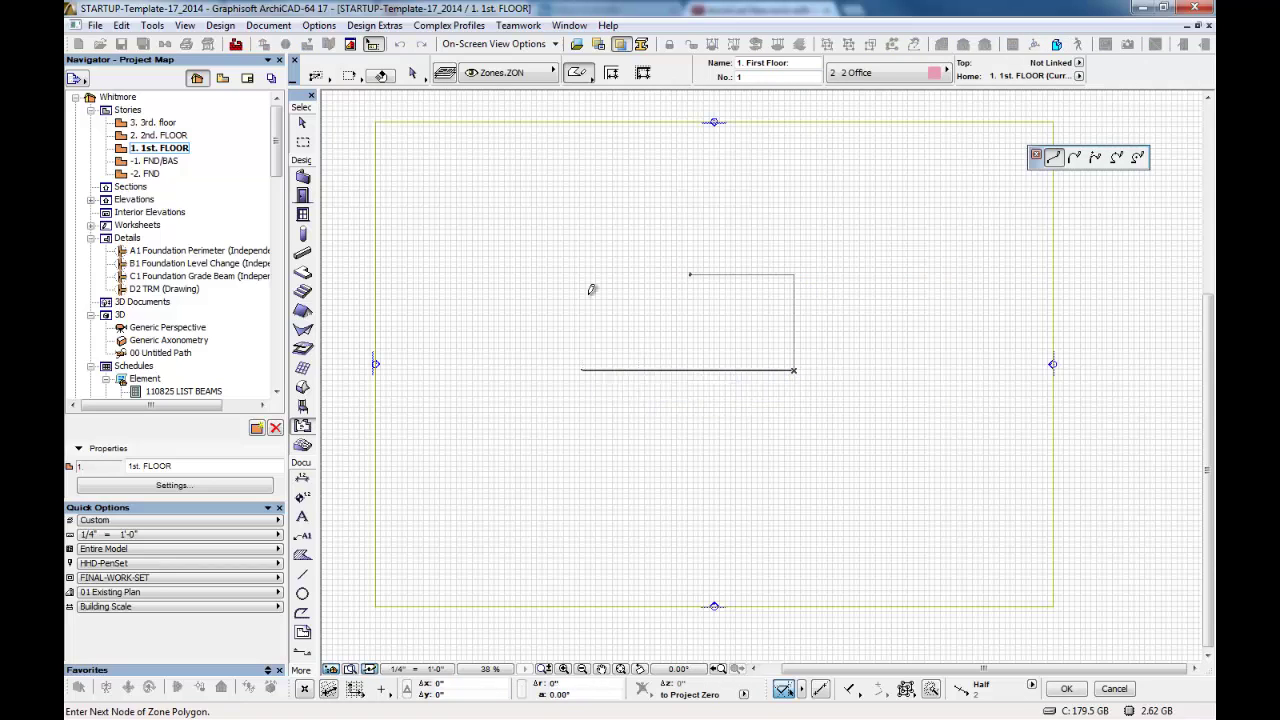
left_click(582, 178)
left_click(690, 178)
left_click(690, 274)
left_click(778, 244)
scroll(780, 240, "up", 4)
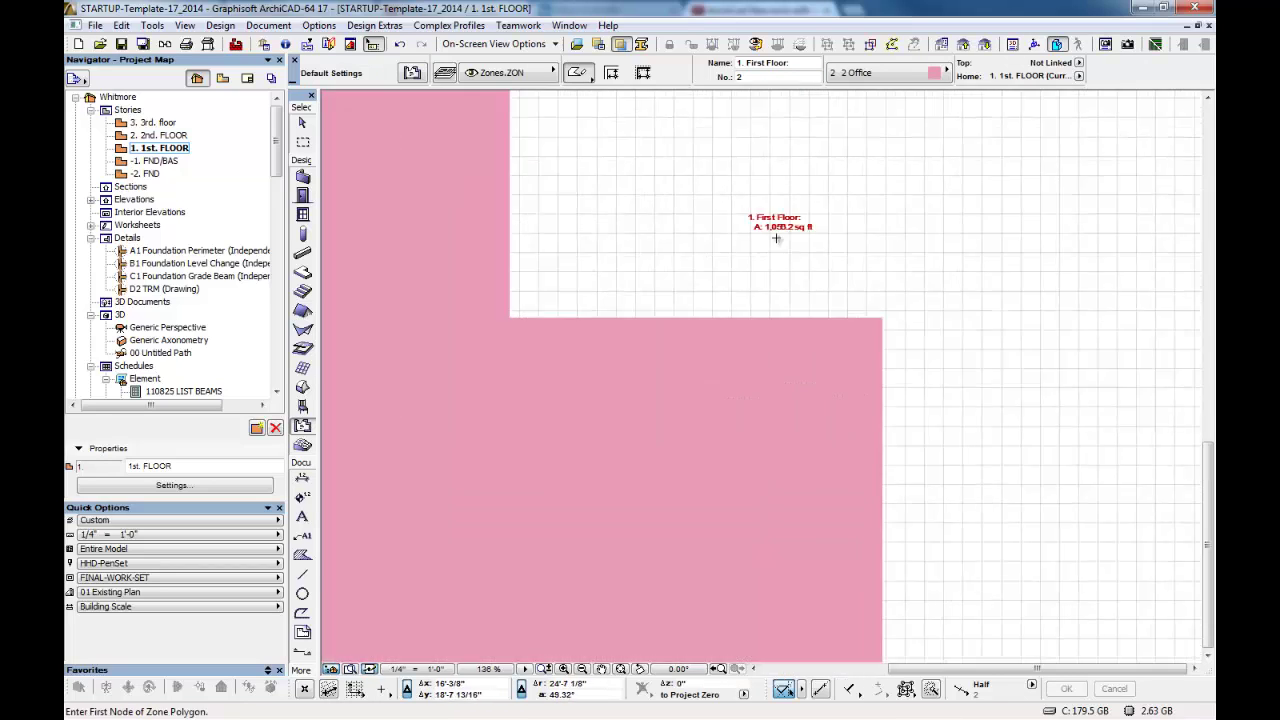
scroll(712, 218, "up", 2)
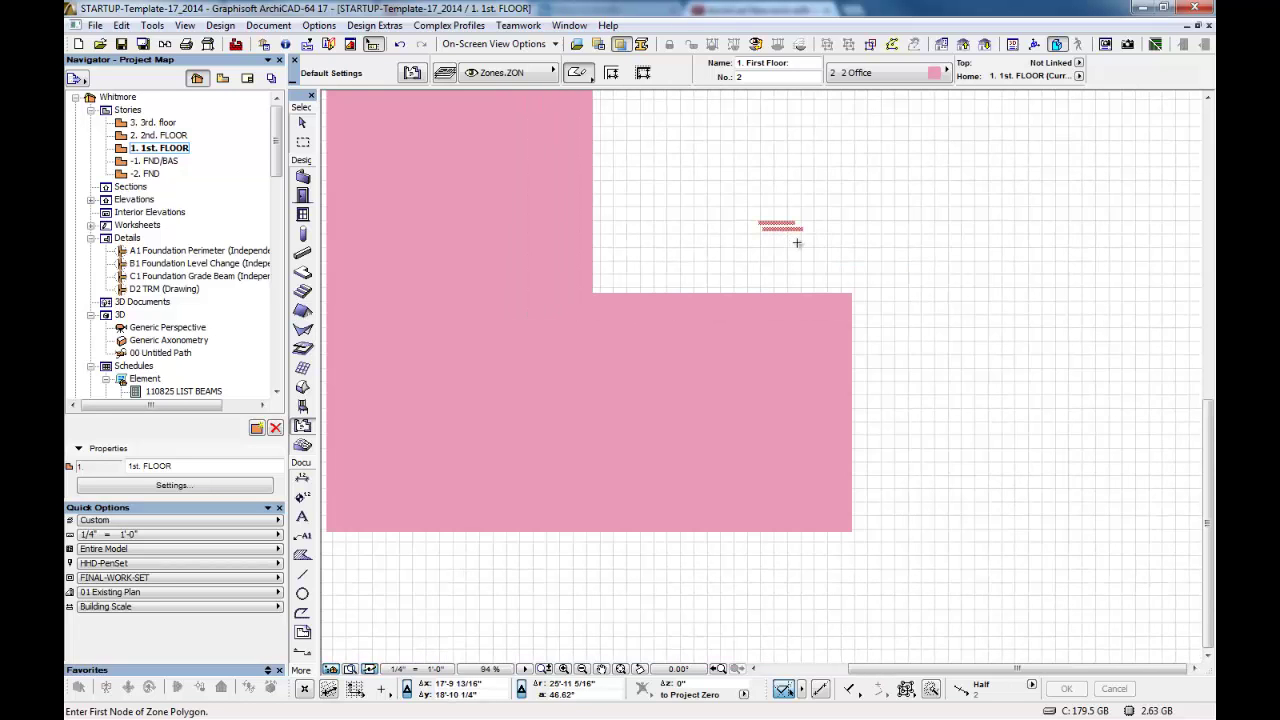
scroll(785, 218, "up", 1)
scroll(799, 233, "down", 6)
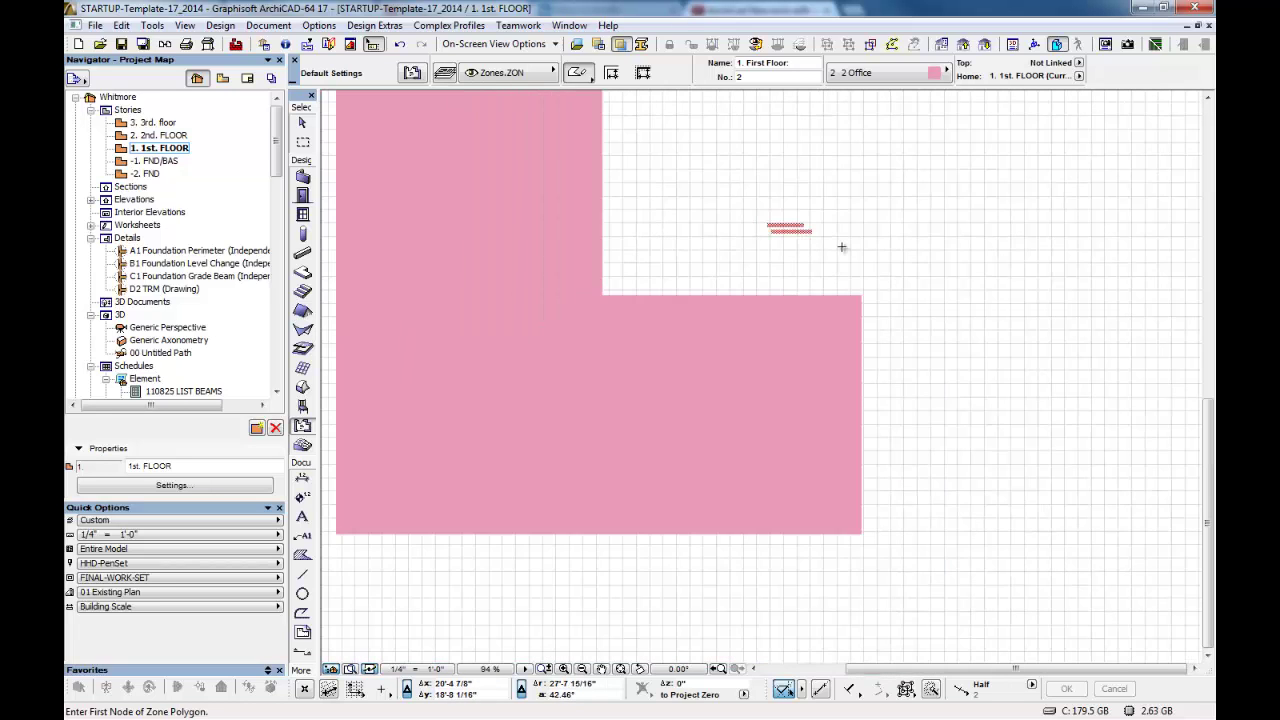
Set the name for the next zone to "2. Second Floor:" and its number to 1.
left_click(740, 63)
type("1. ")
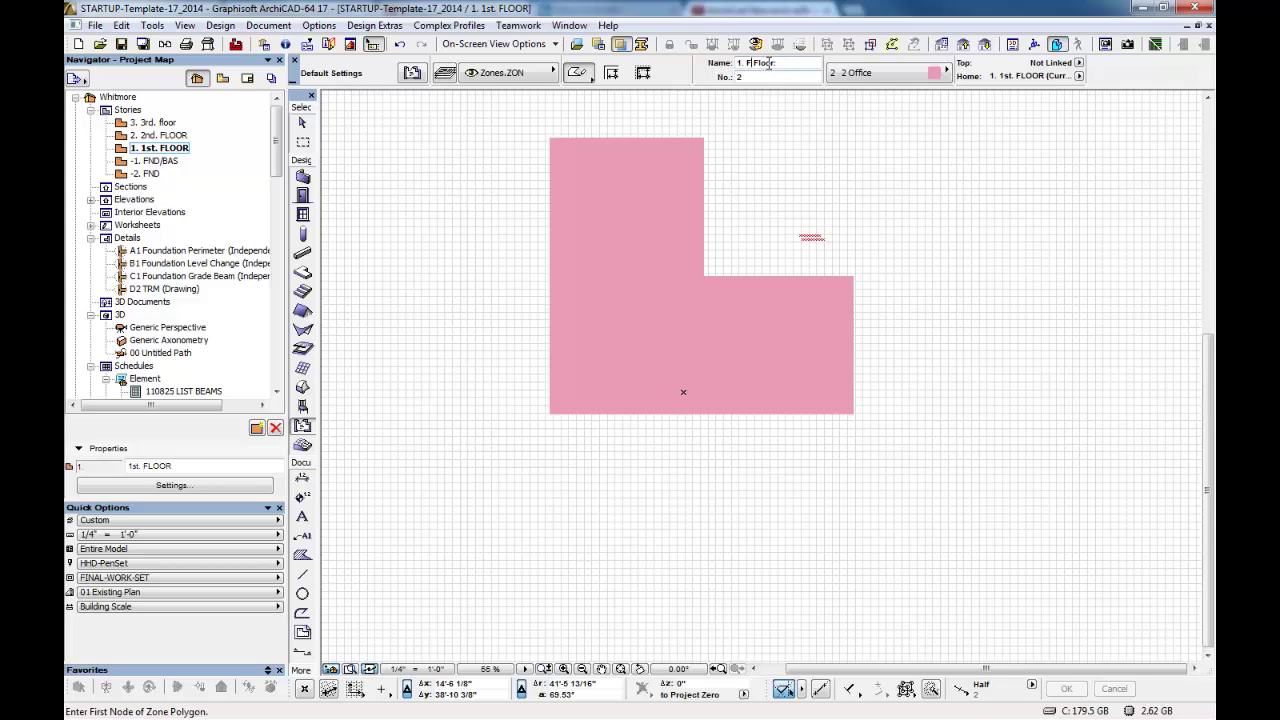
type("Se")
type(".")
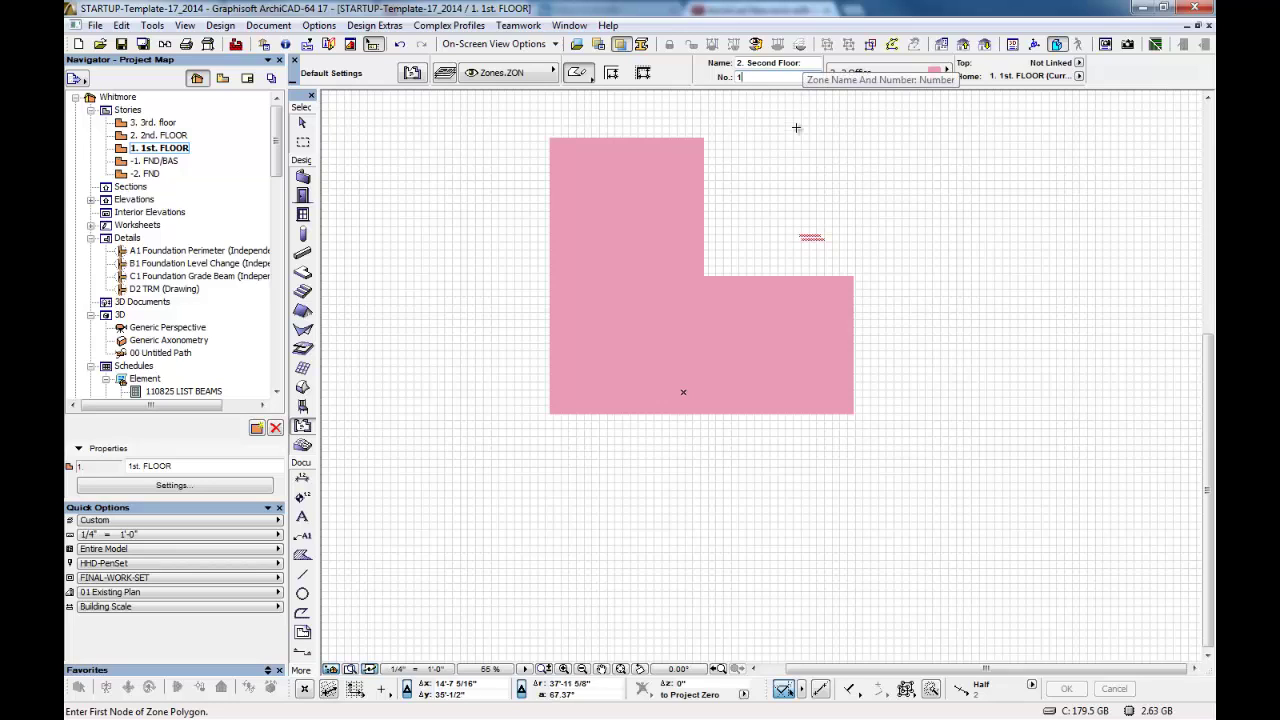
Draw an upright rectangular Second Floor zone to the right of the L-shaped zone and place its stamp above it.
left_click(922, 185)
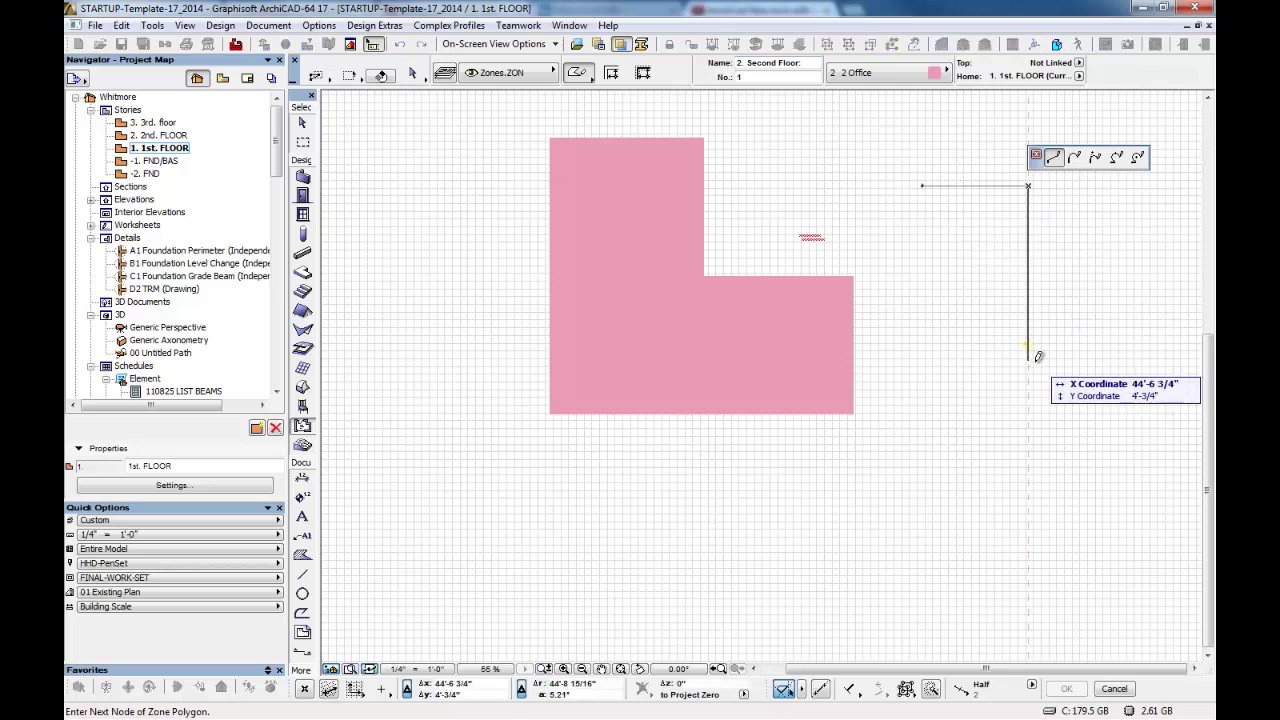
left_click(1029, 359)
left_click(924, 184)
scroll(990, 170, "up", 4)
scroll(903, 149, "down", 5)
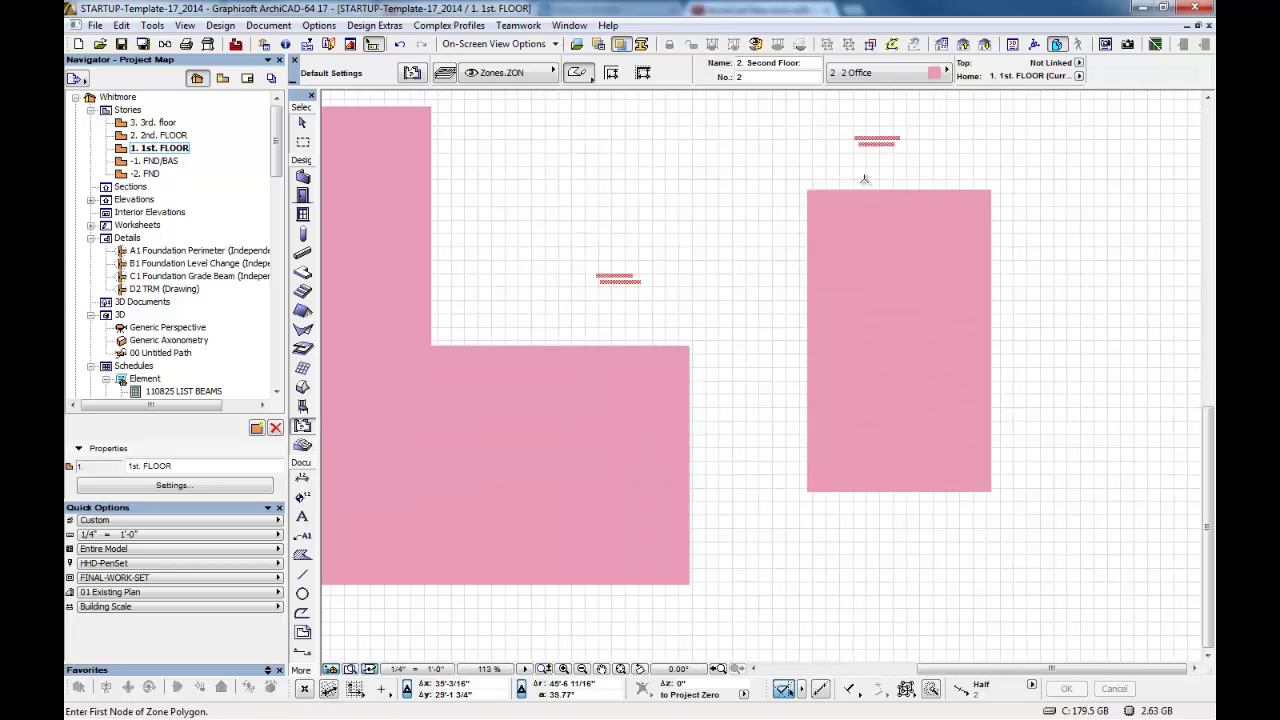
Set the name for the next zone to "3. Basement Floor:" and its number to 1.
middle_click_drag(689, 251, 736, 226)
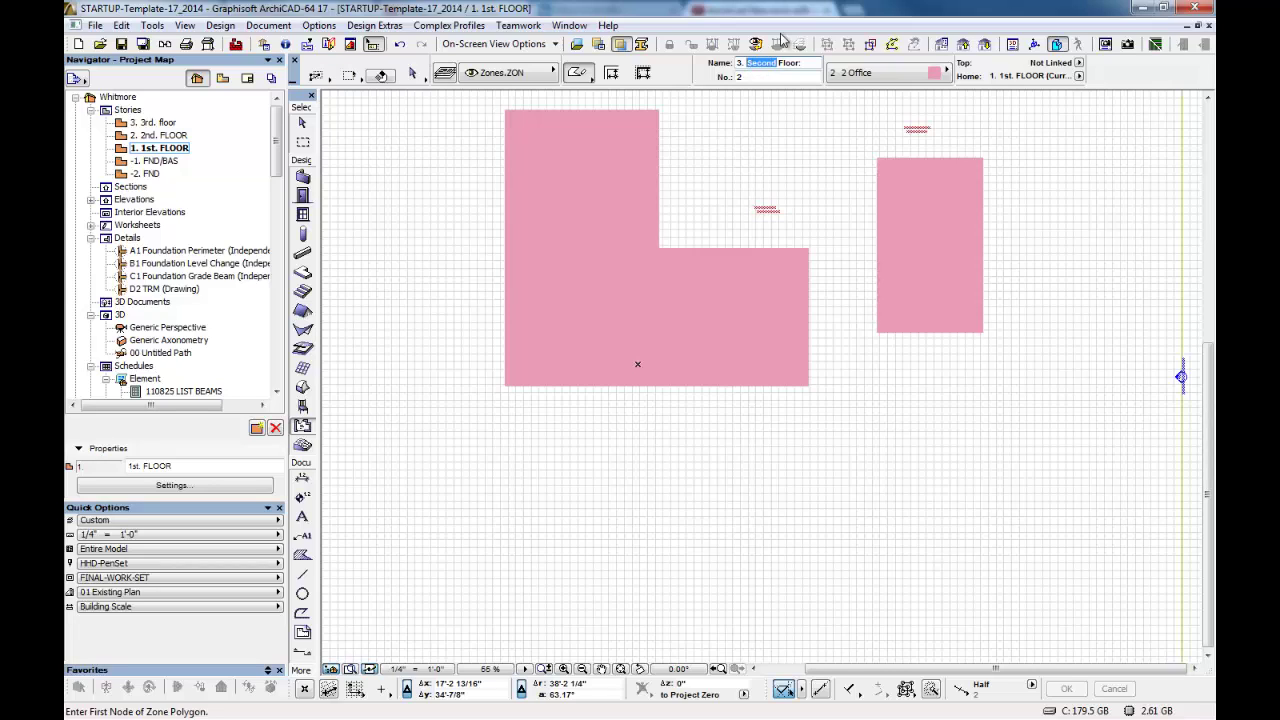
type("Basement")
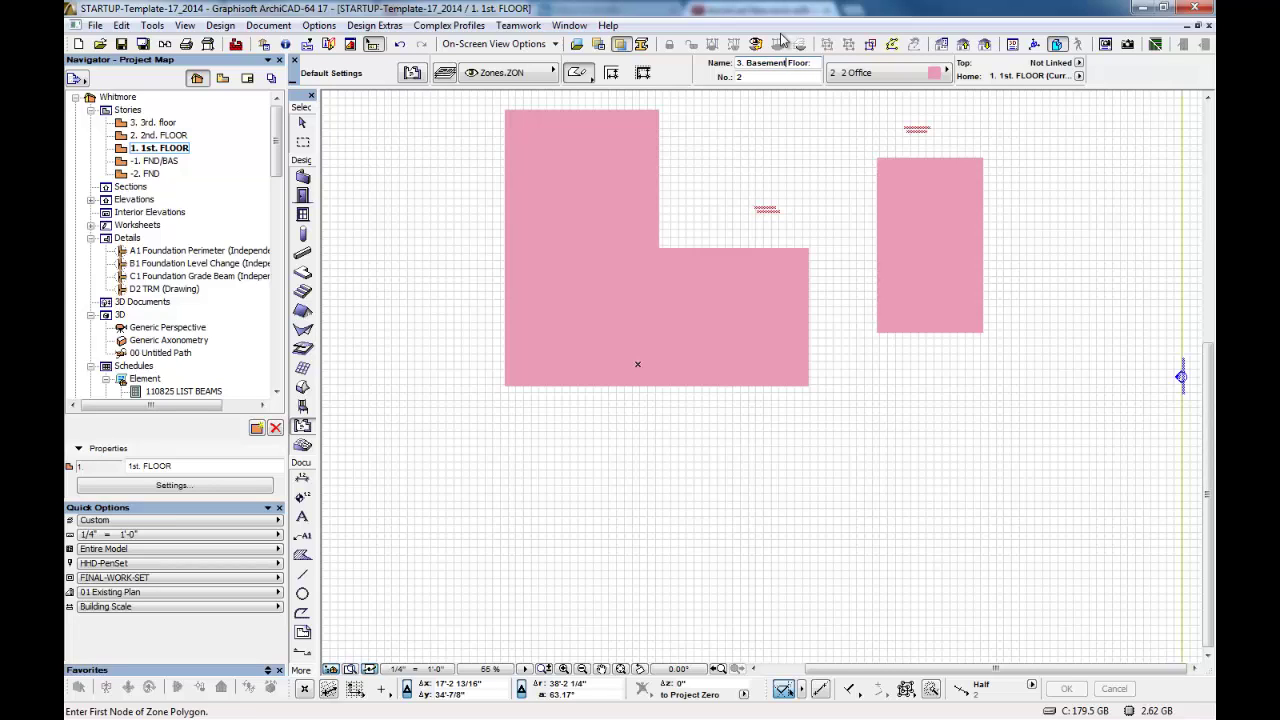
left_click(749, 77)
Draw a rectangular Basement Floor zone about 15'-10" tall and 231 sq ft below the Second Floor zone, with its stamp above it.
left_click(886, 396)
left_click(995, 396)
left_click(995, 522)
left_click(886, 522)
left_click(886, 396)
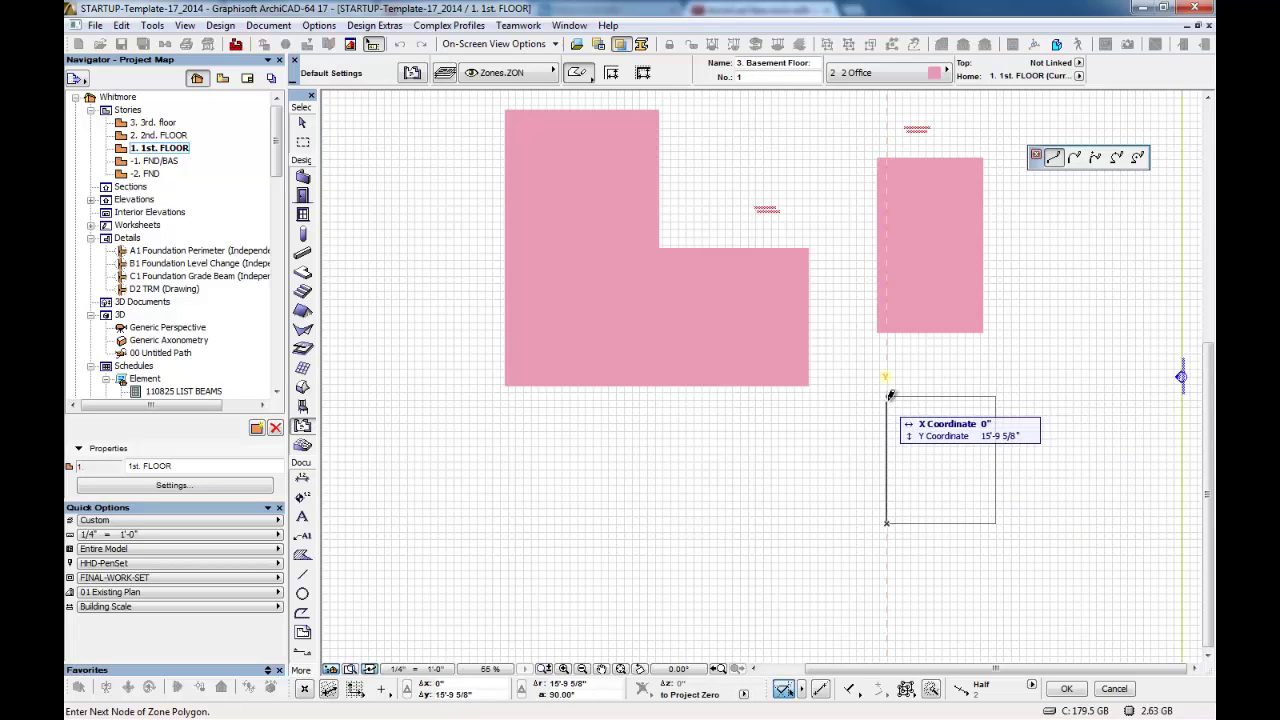
left_click(928, 380)
Examine the names and areas on the Basement, Second Floor and First Floor zone stamps.
scroll(930, 380, "up", 5)
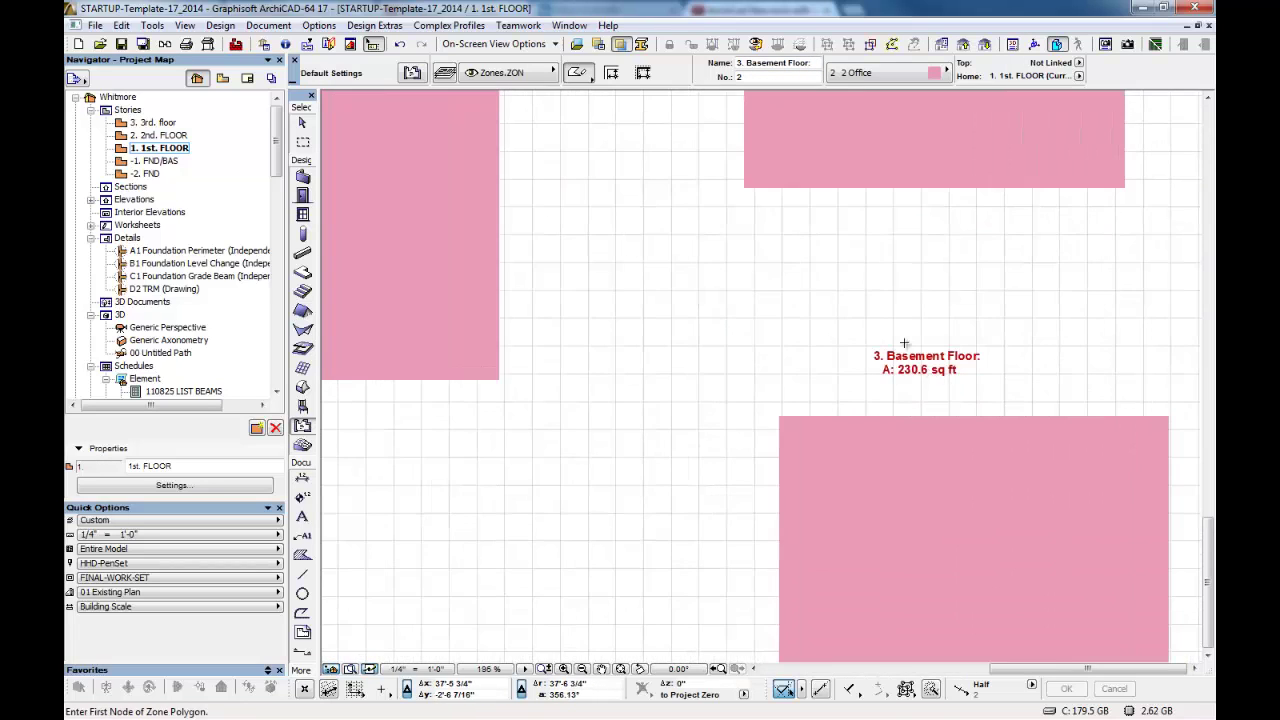
scroll(920, 444, "up", 3, "shift")
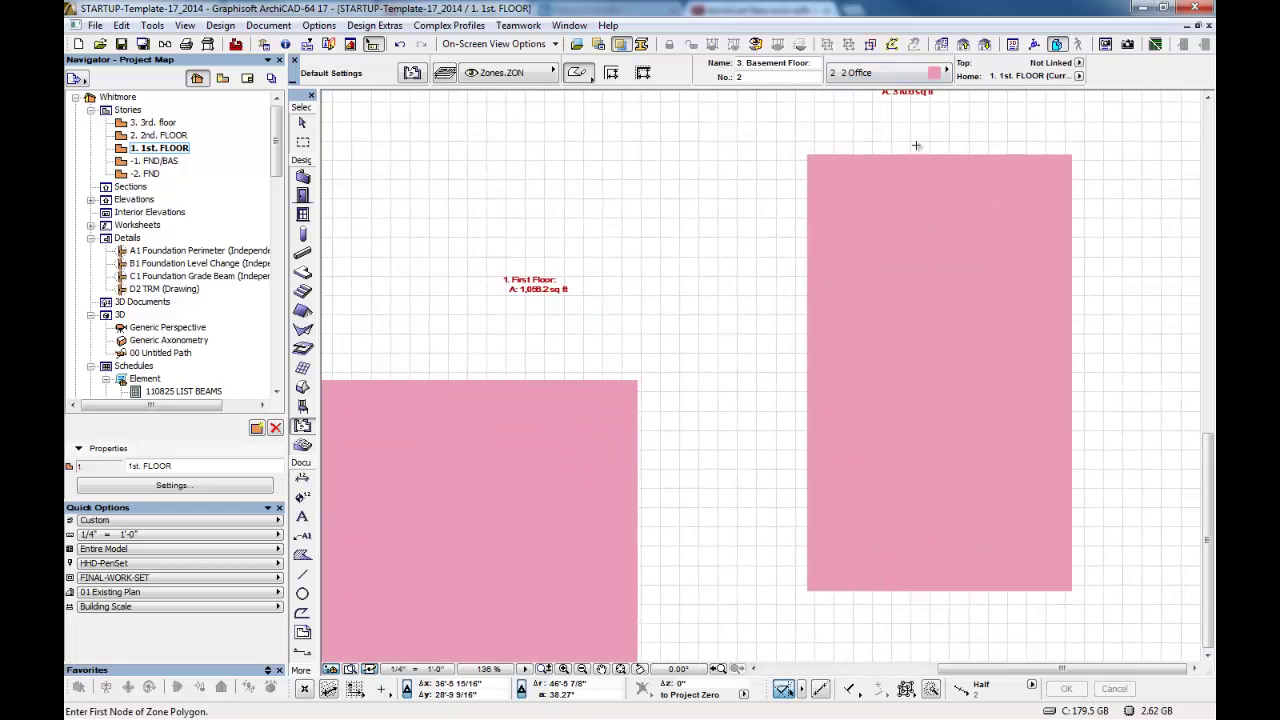
scroll(672, 344, "up", 2, "shift")
middle_click_drag(672, 344, 936, 211)
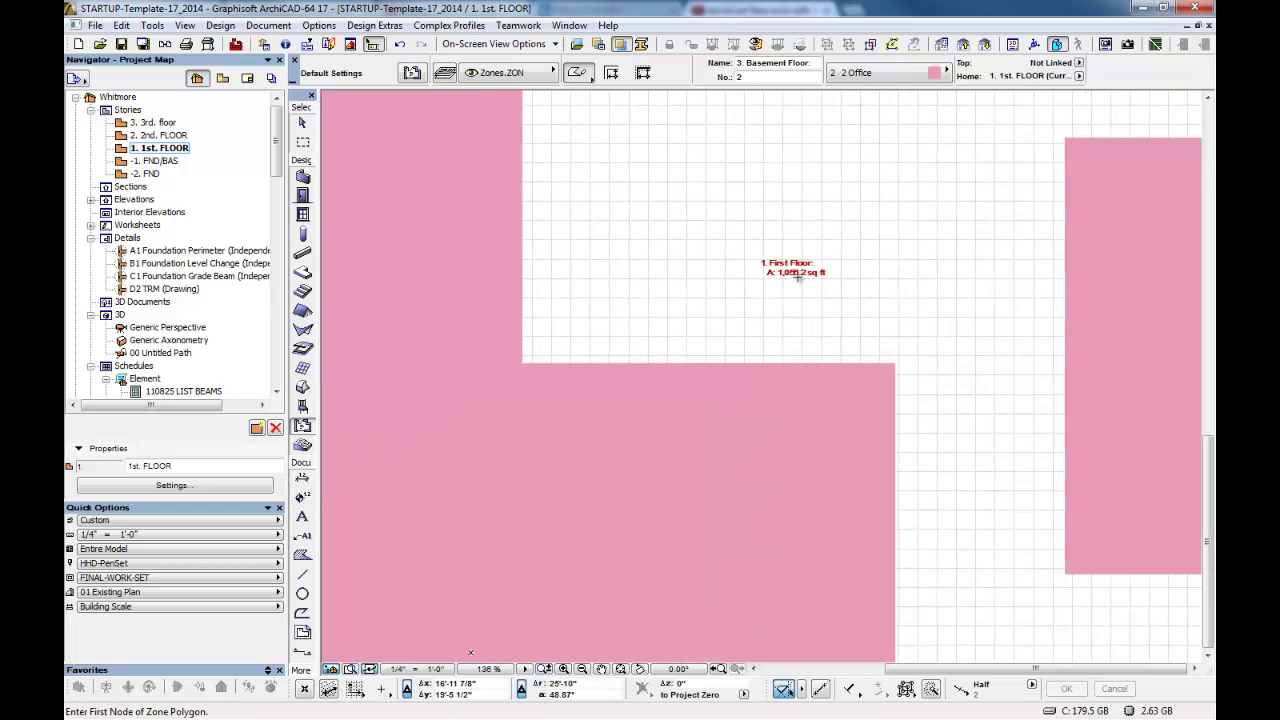
scroll(791, 340, "down", 4)
middle_click_drag(791, 340, 933, 201)
scroll(933, 201, "down", 2)
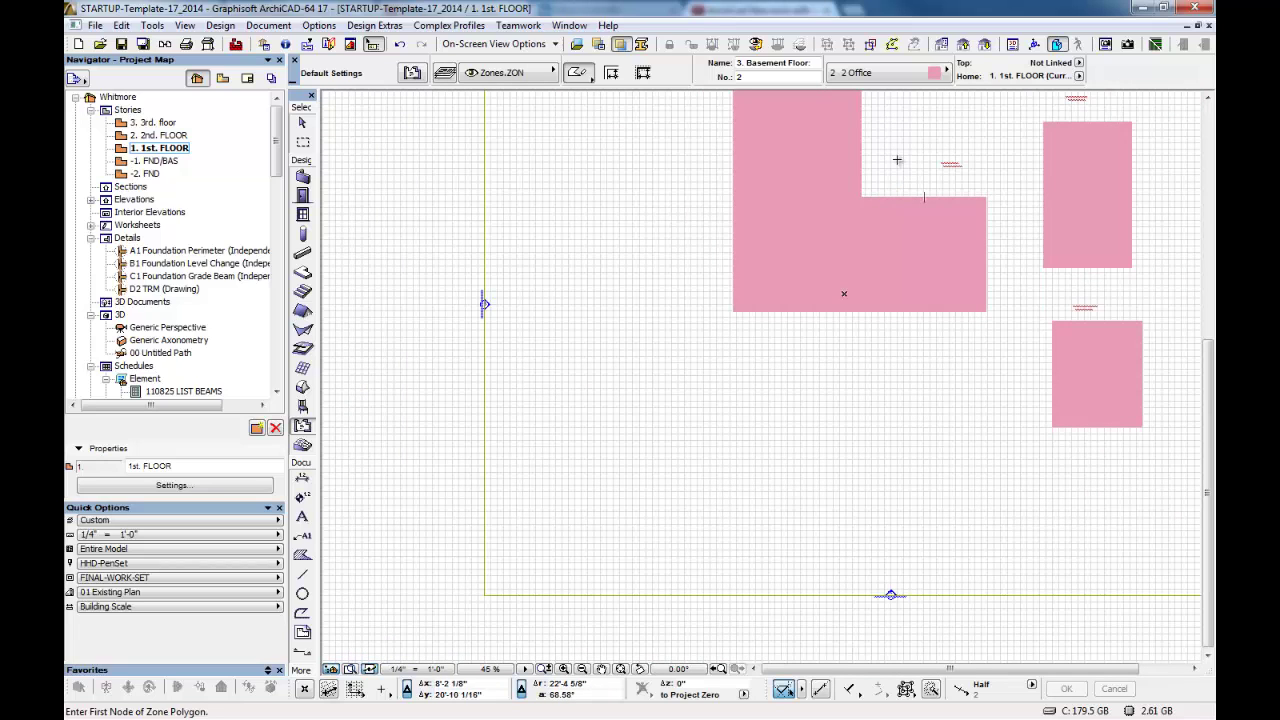
middle_click_drag(882, 134, 789, 190)
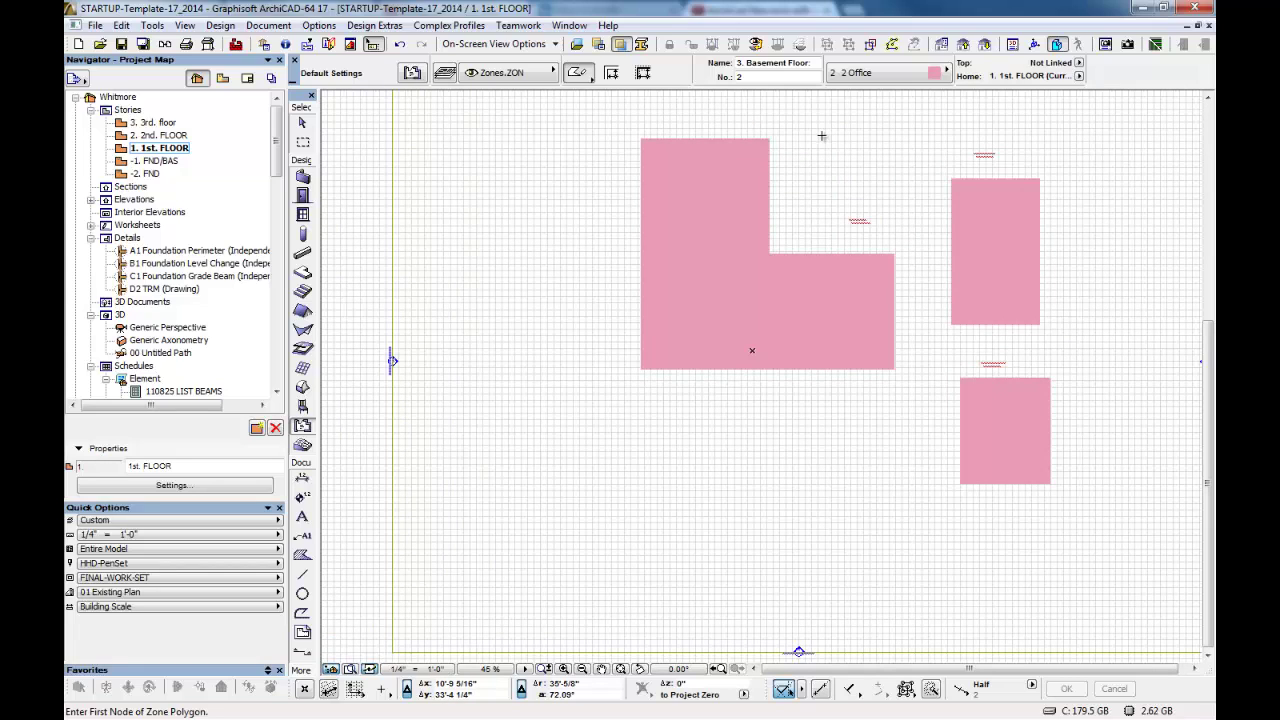
Set the name for the next zone to "Porch", keeping number 2.
left_click(791, 75)
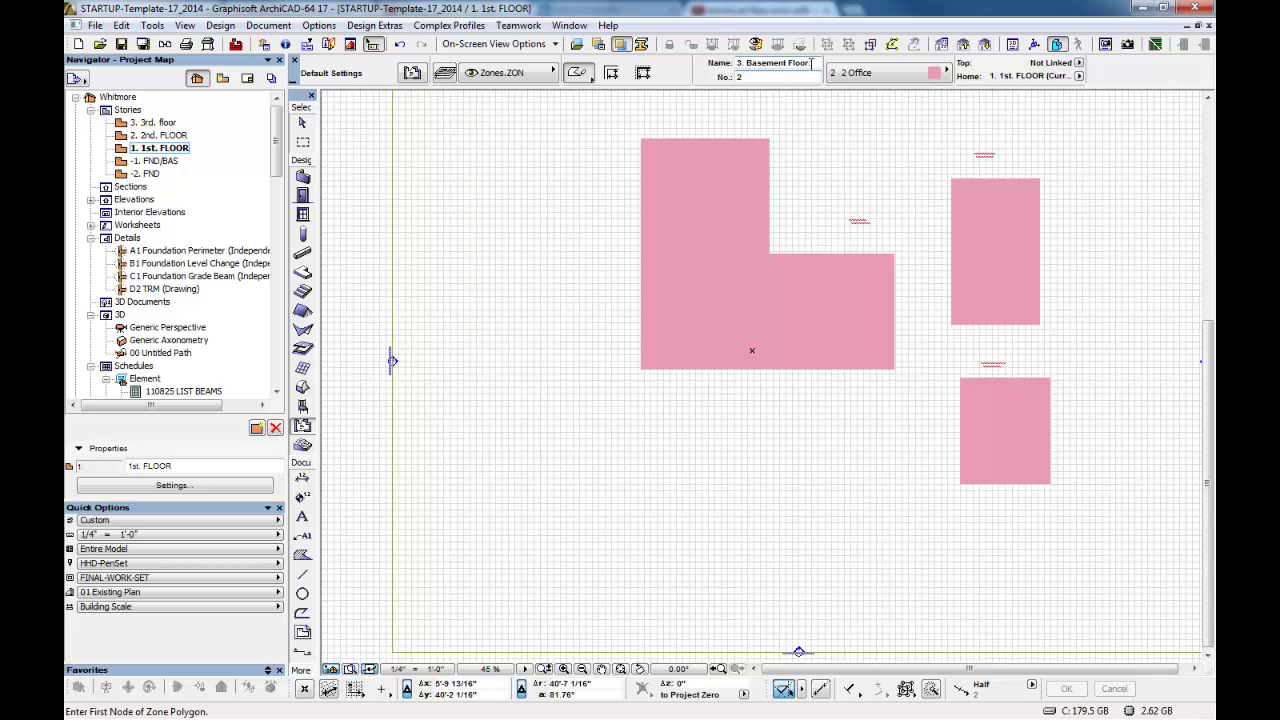
triple_click(811, 63)
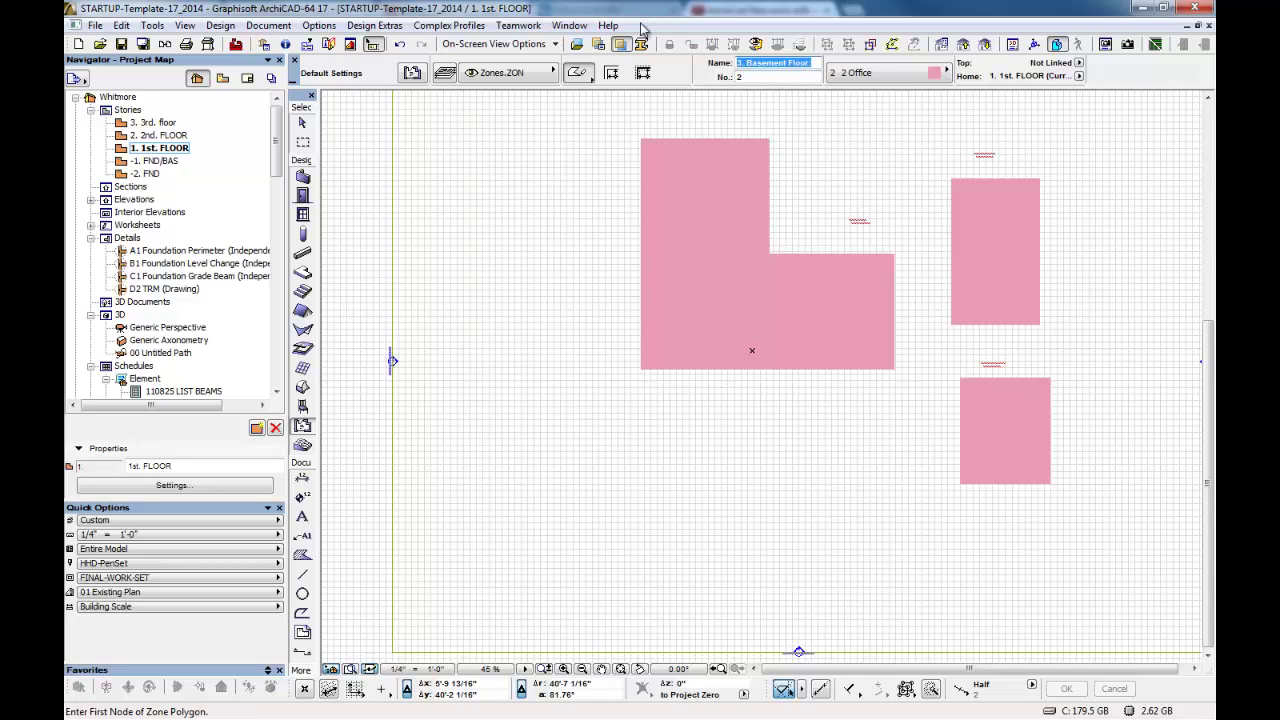
type("Porch")
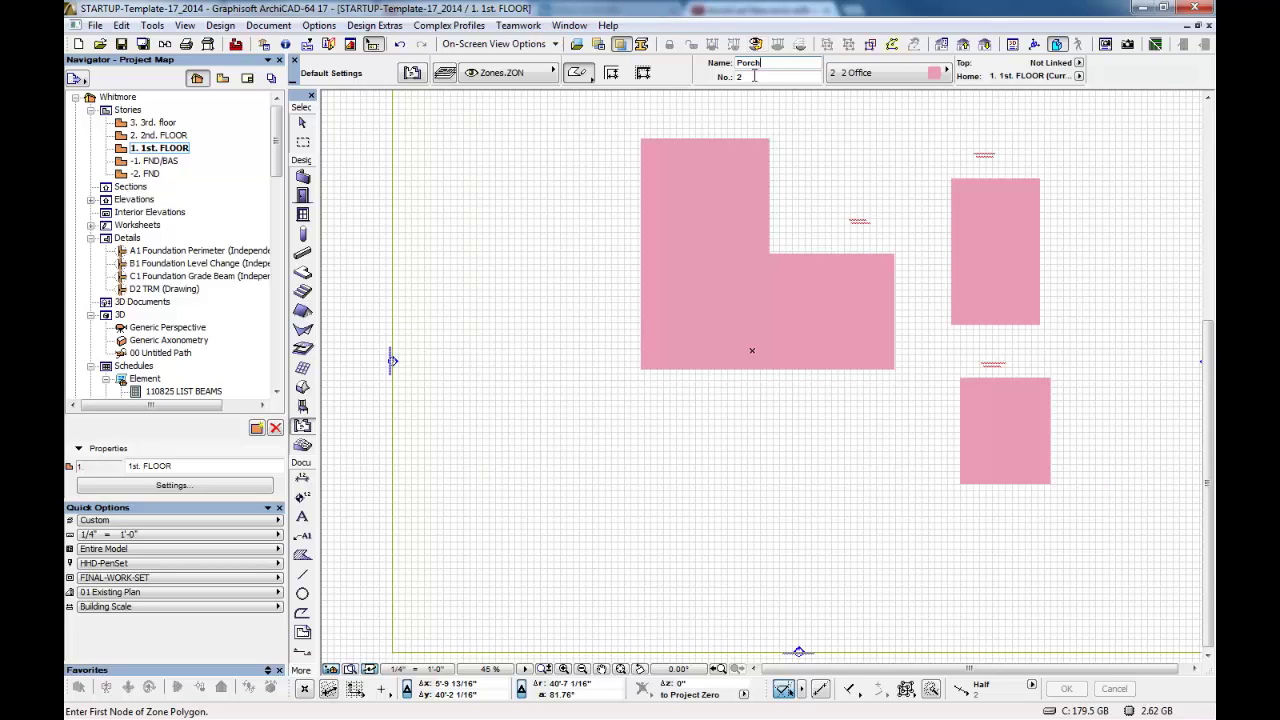
Draw a rectangular Porch zone about 14'-3" wide below the L-shaped zone and place its stamp above it.
left_click(695, 442)
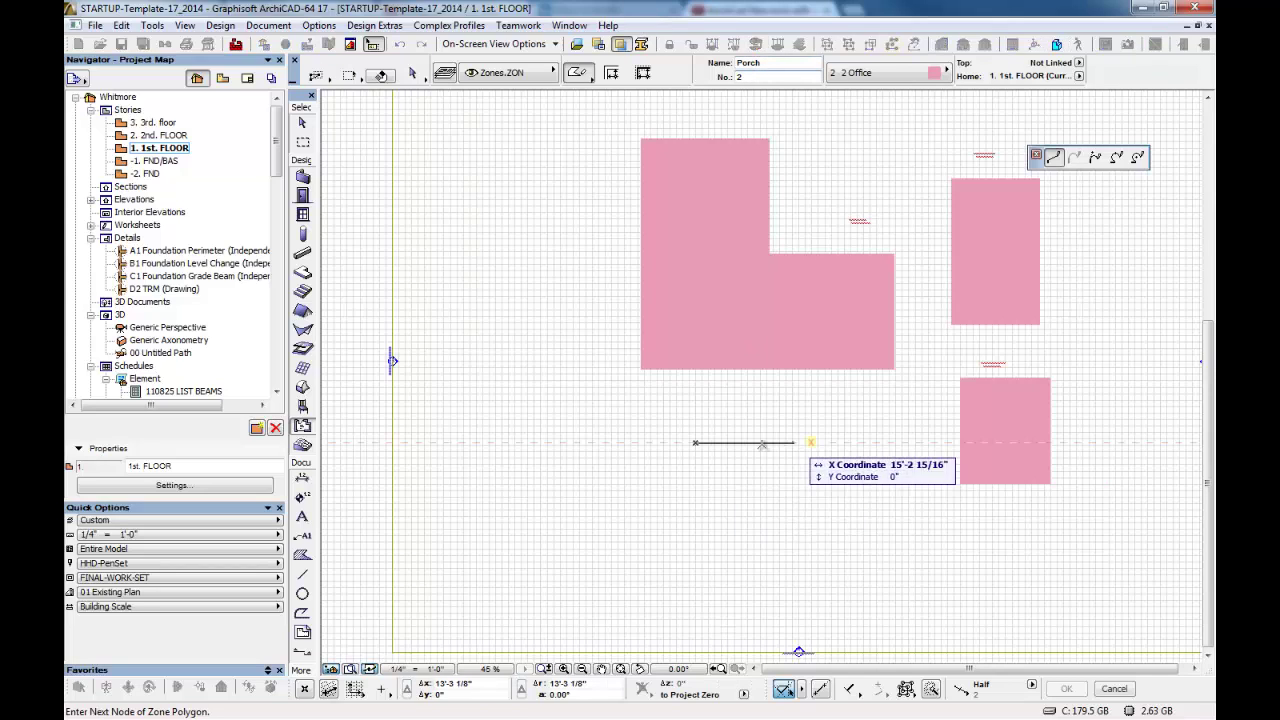
left_click(788, 442)
left_click(788, 545)
left_click(695, 545)
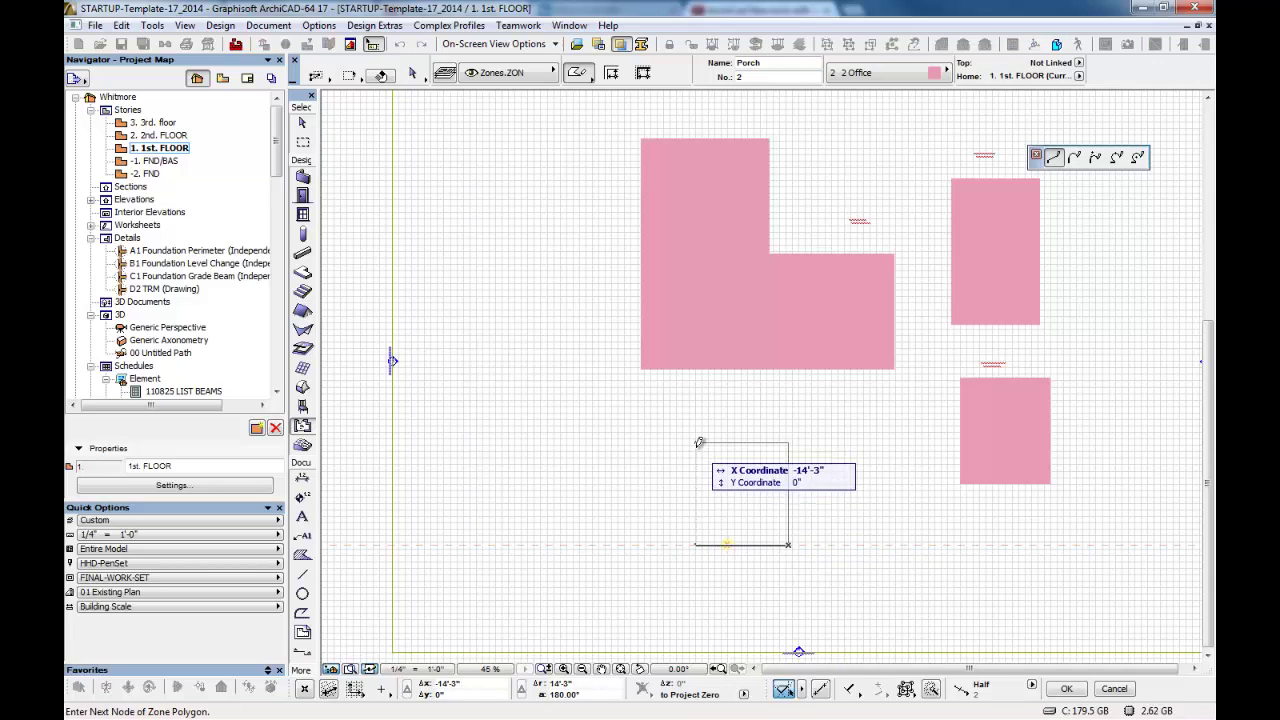
left_click(697, 442)
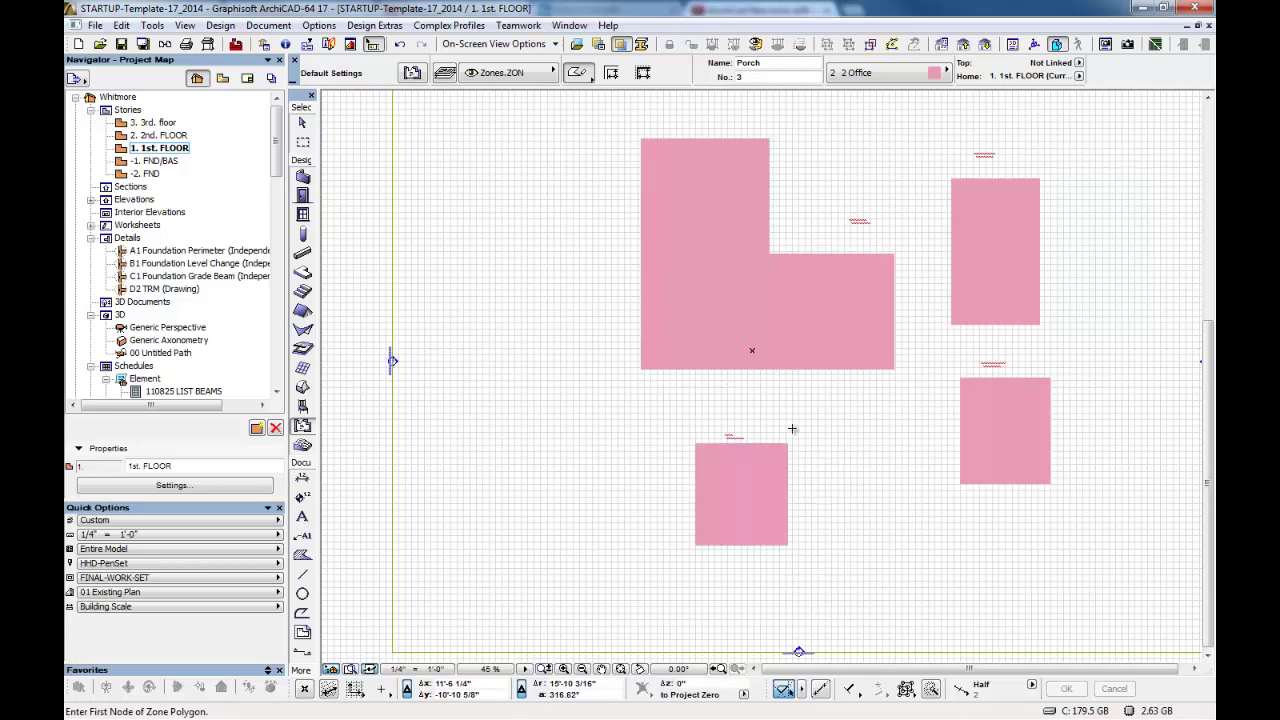
Draw a second rectangular Porch zone about 12' wide to the left of the L-shaped zone, with its stamp above it.
left_click(493, 199)
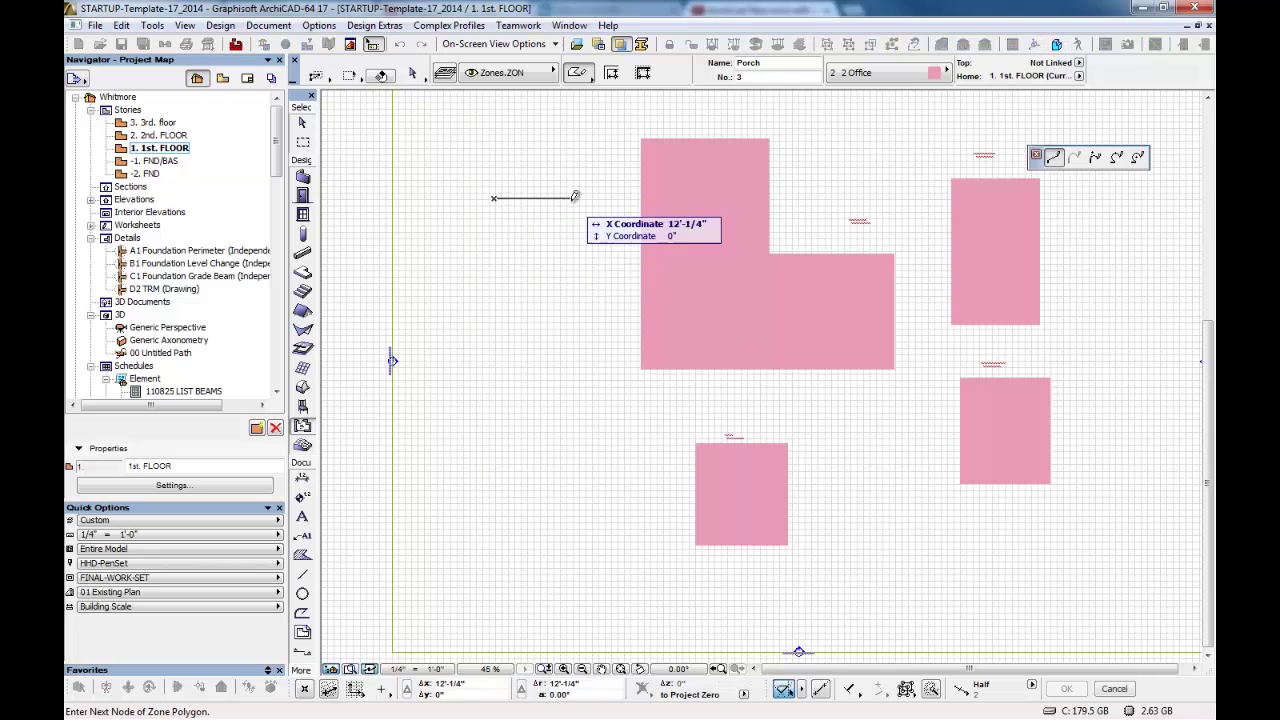
left_click(493, 199)
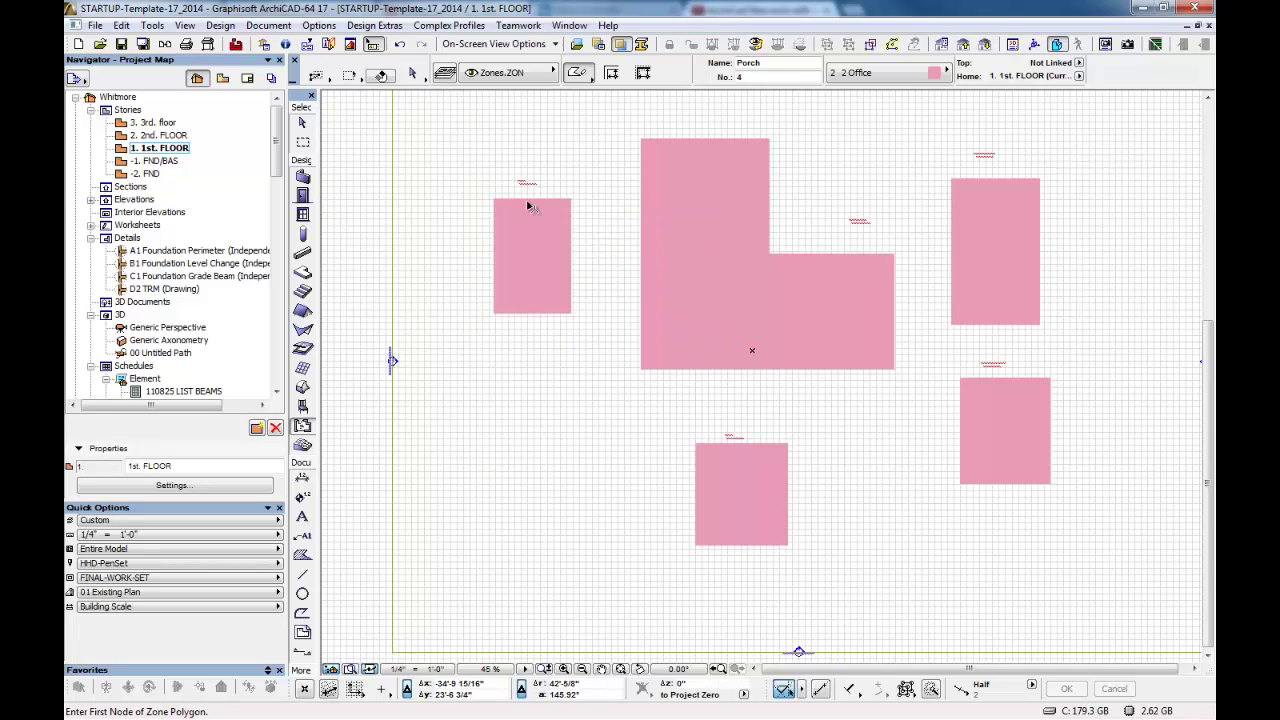
Select the Porch zone to the left of the L-shaped zone and set its number to 2.
left_click(530, 206, "shift")
type("2")
key("Return")
key("Escape")
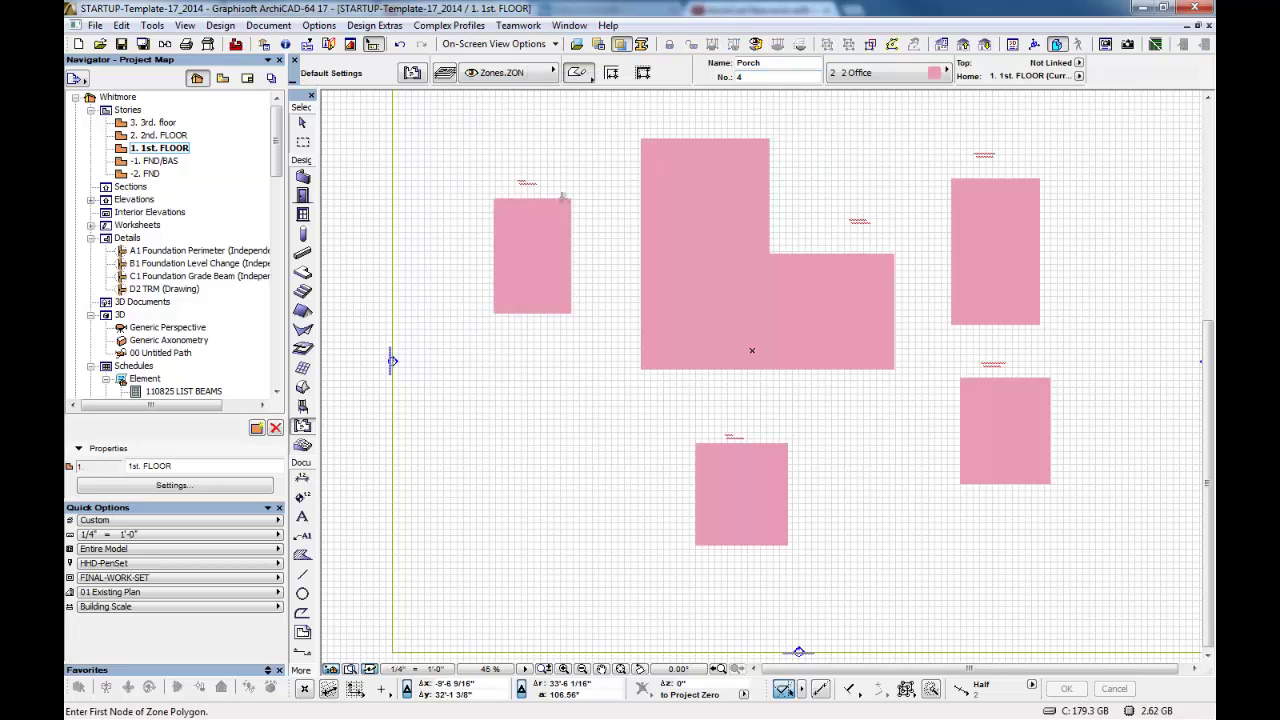
left_click(563, 201, "shift")
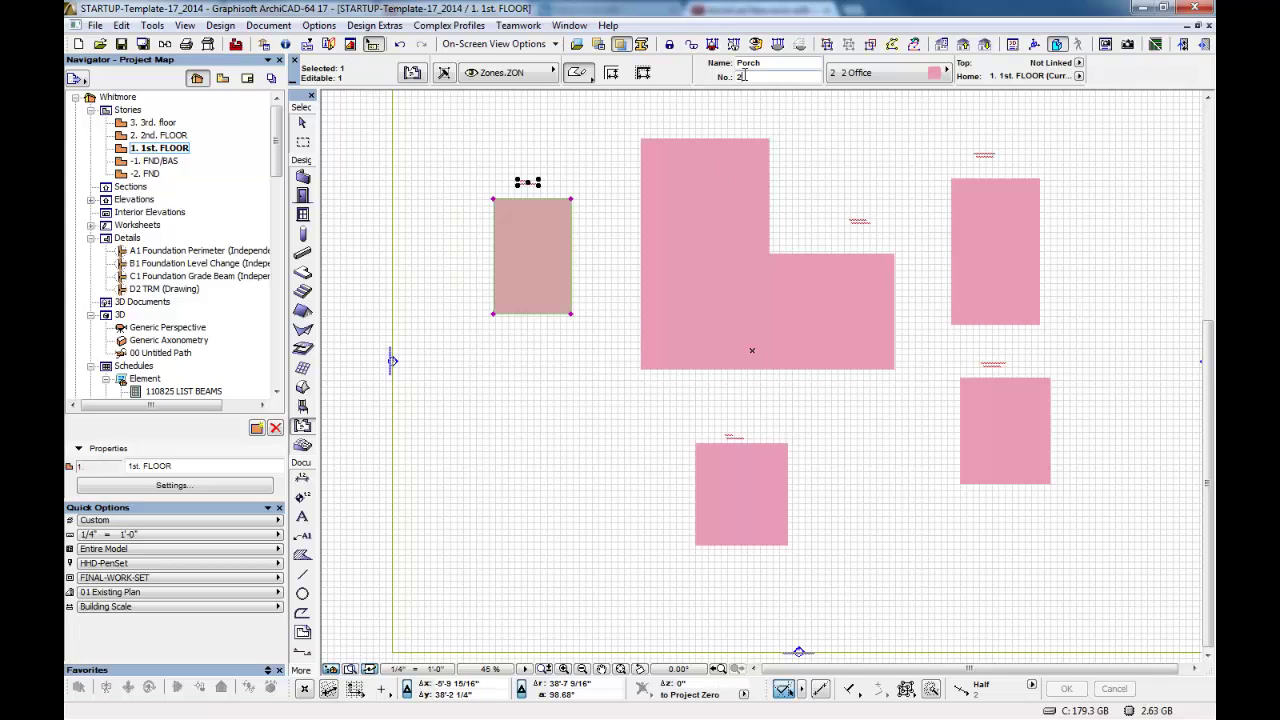
Select the Porch zone below the L-shaped zone to check its number, and clear the selection.
key("Escape")
left_click(789, 449, "shift")
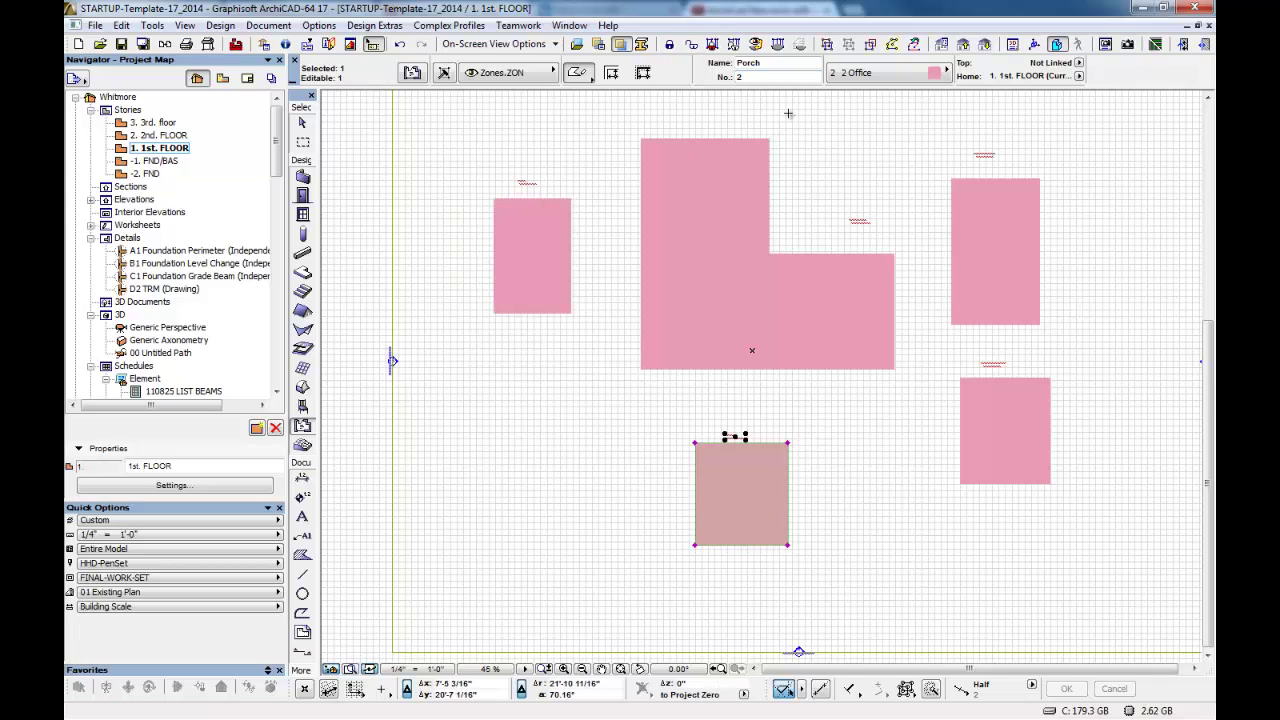
key("Escape")
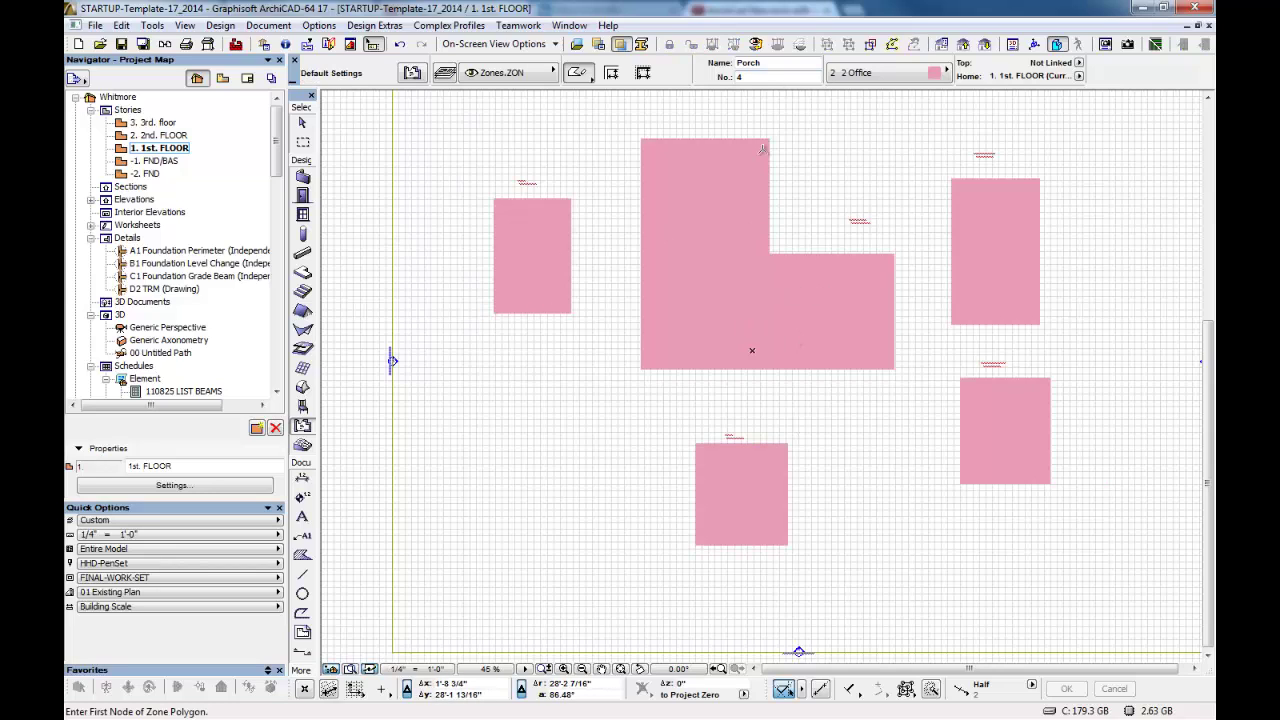
Draw a rectangular zone named "Garage:" with number 2, about 16'-7" wide, to the left of the lower Porch zone.
left_click(770, 62)
type("Oar")
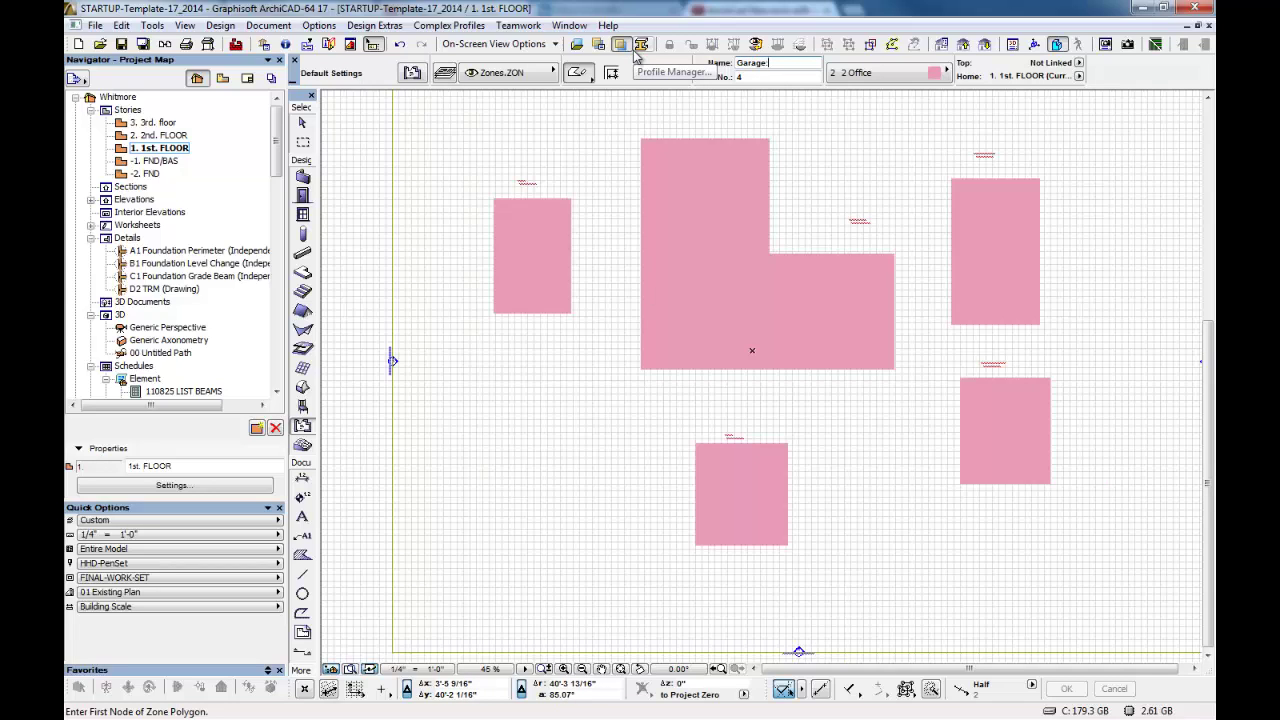
key("Tab")
type("2")
left_click(532, 418)
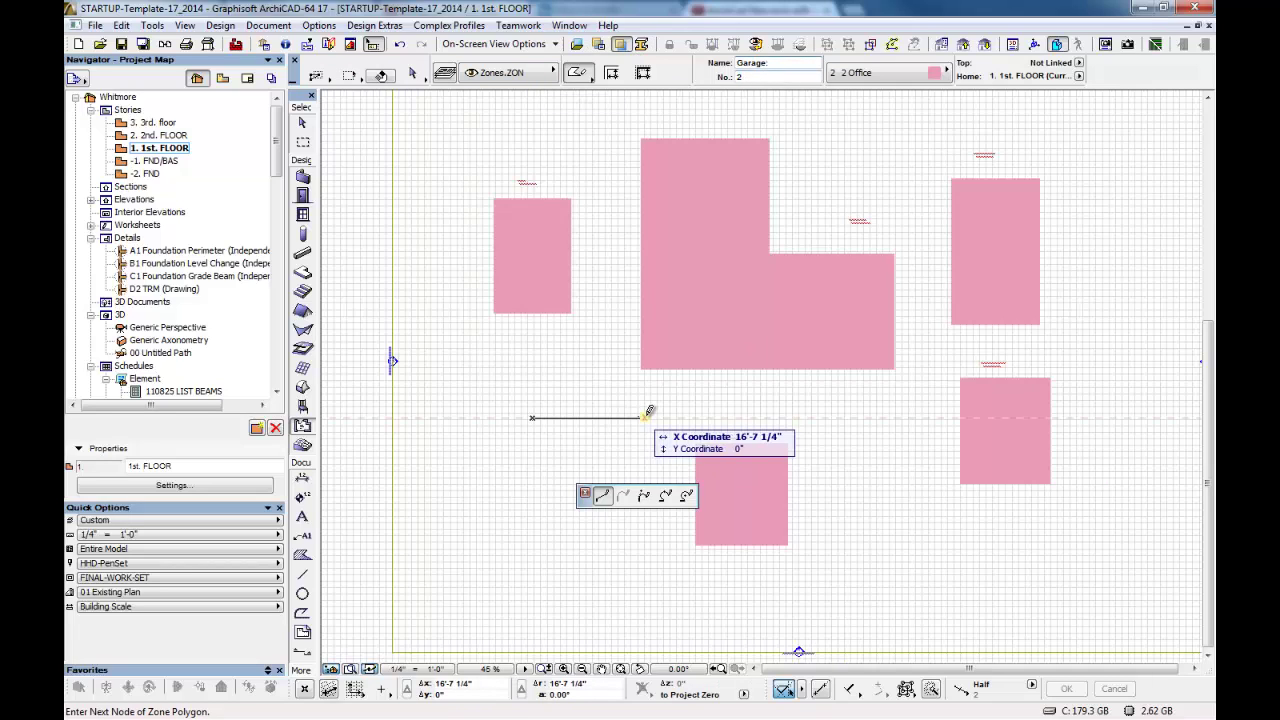
left_click(647, 418)
left_click(647, 521)
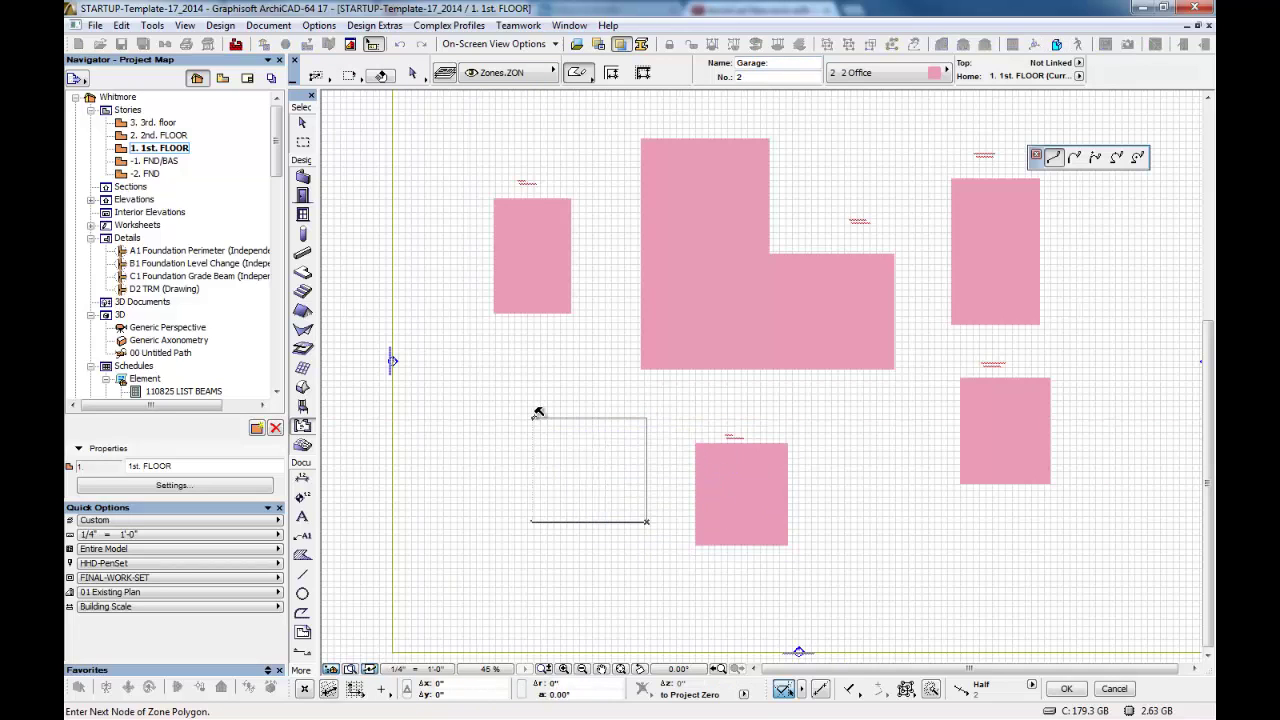
left_click(533, 418)
Examine the name and area stamps of the Garage, Porch, First Floor and Basement Floor zones.
scroll(521, 419, "up", 5)
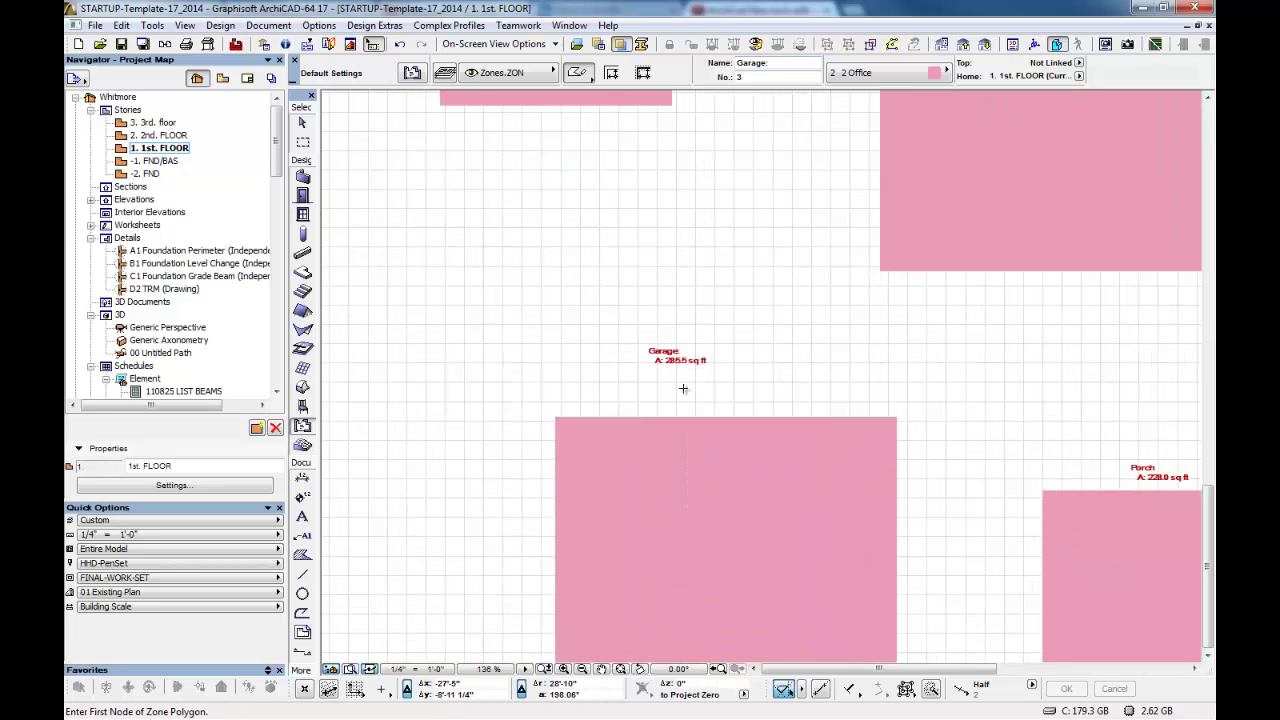
scroll(700, 414, "down", 1)
middle_click_drag(1128, 451, 894, 357)
scroll(894, 357, "down", 2)
middle_click_drag(750, 258, 760, 451)
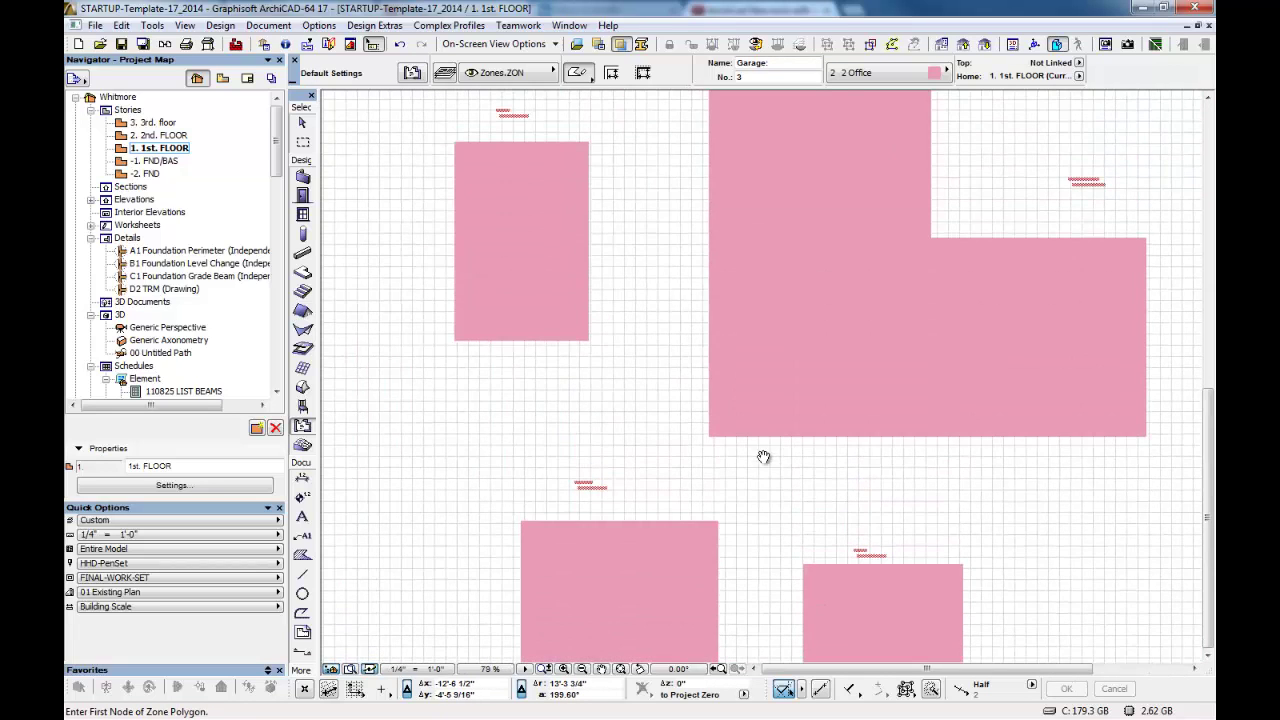
scroll(786, 463, "up", 5)
middle_click_drag(994, 448, 791, 391)
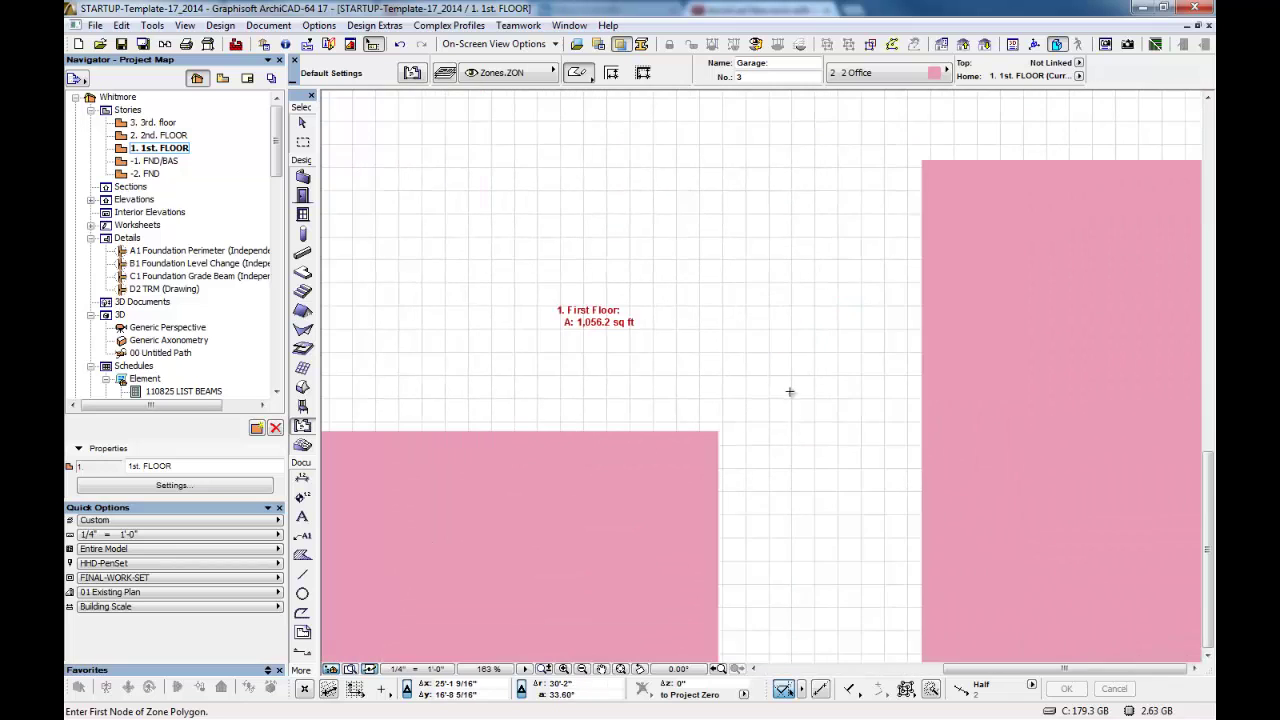
scroll(806, 374, "down", 3)
middle_click_drag(823, 440, 802, 233)
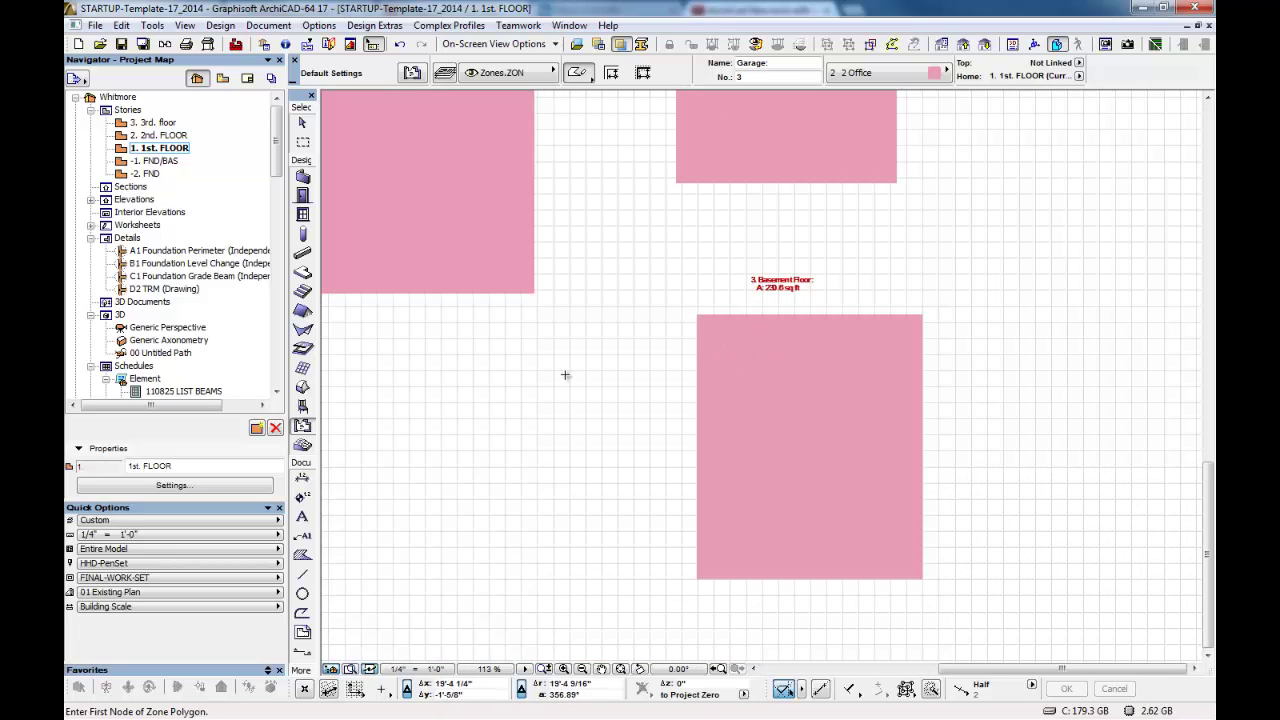
Open the A-1 Cover layout and examine the Footage table in its title block.
left_click(246, 78)
left_click_drag(277, 290, 275, 138)
double_click(150, 143)
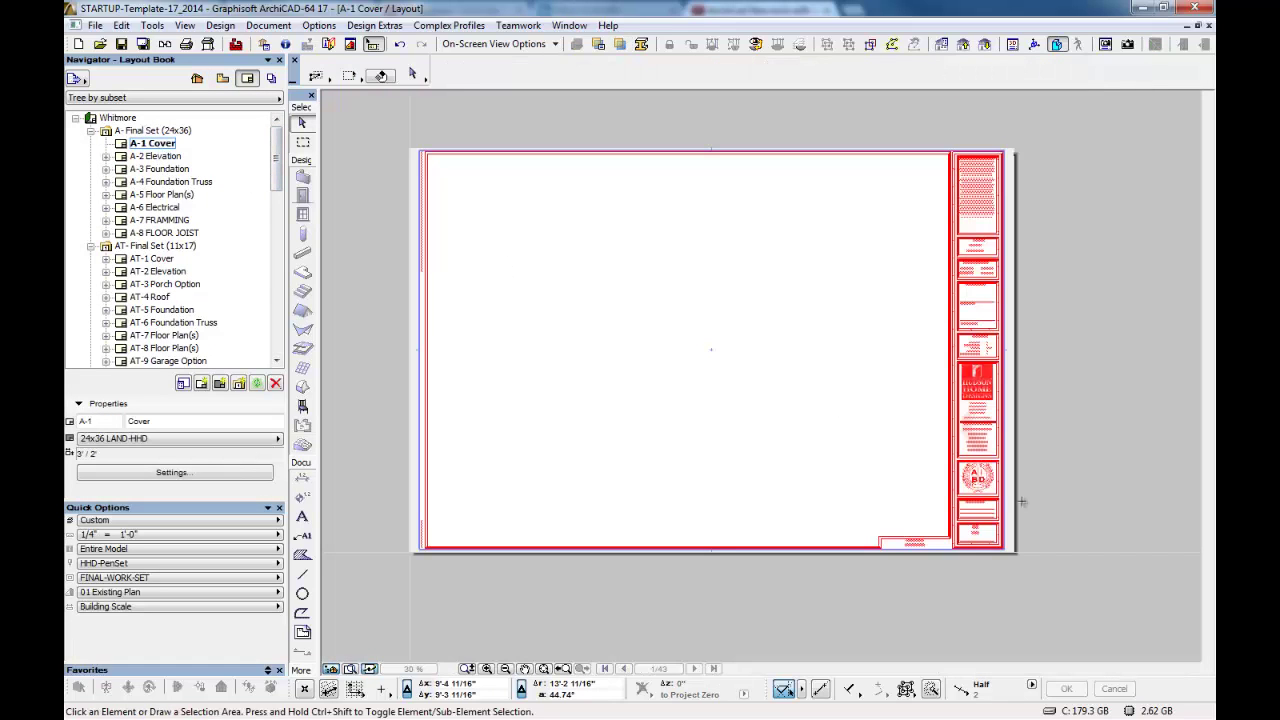
scroll(1006, 331, "up", 8)
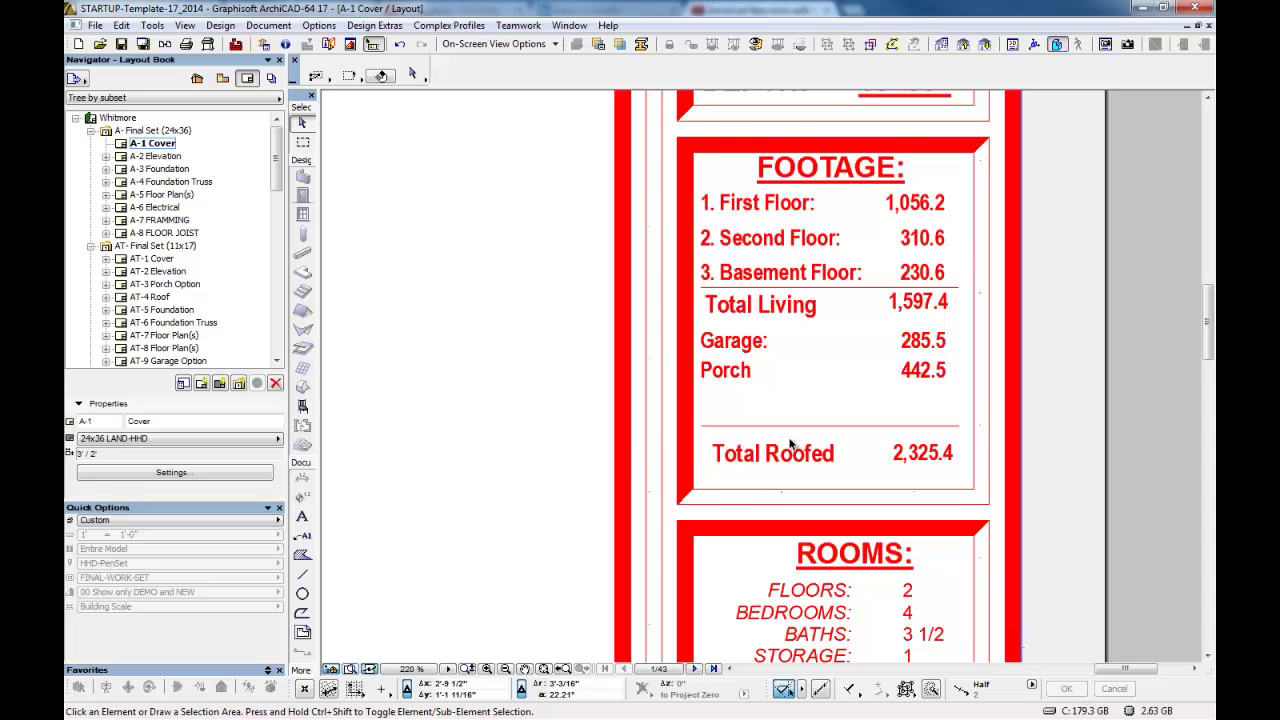
scroll(790, 443, "down", 6)
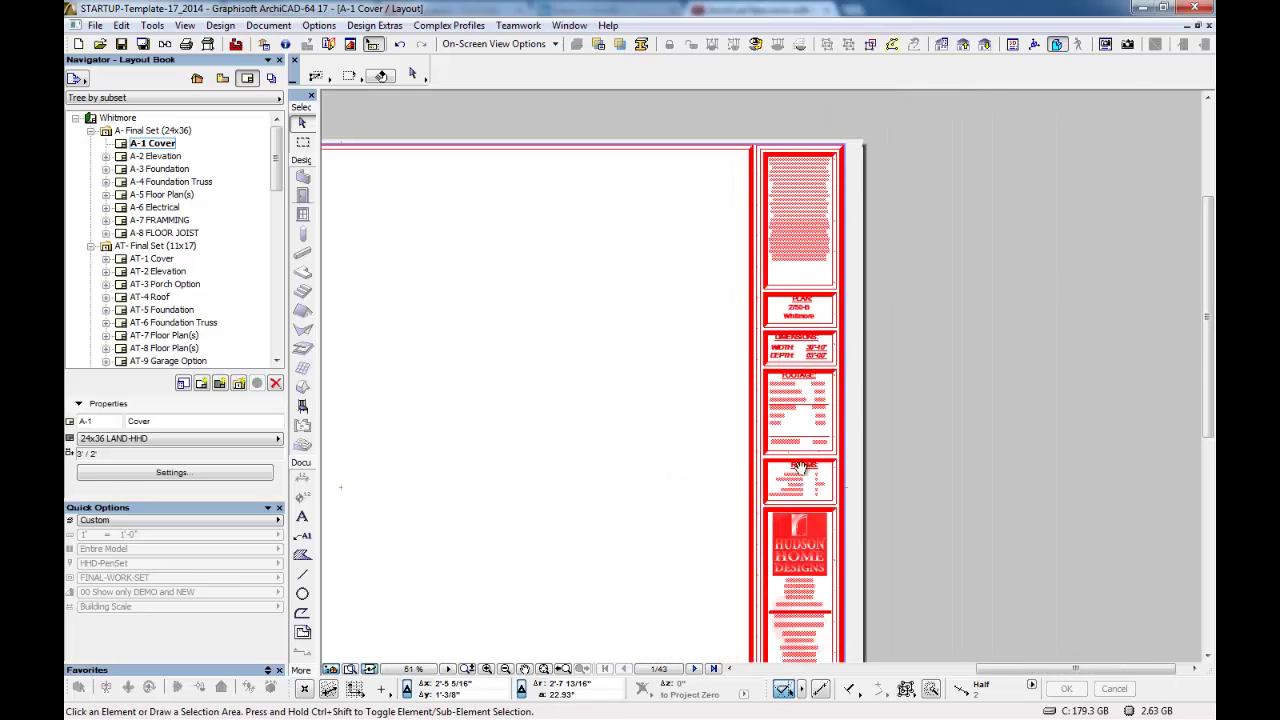
middle_click_drag(920, 433, 923, 428)
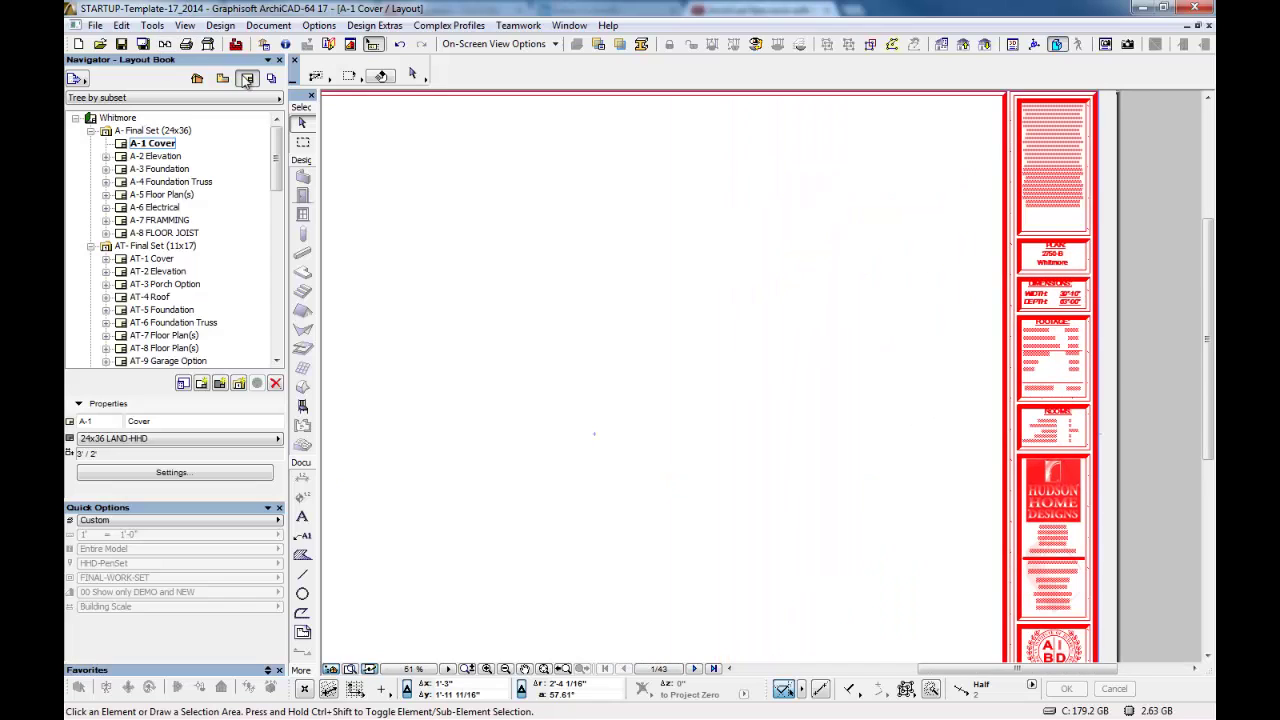
Return to the 1st floor plan and shrink the Basement Floor zone to roughly half its height by offsetting its upper edge downward.
left_click(198, 79)
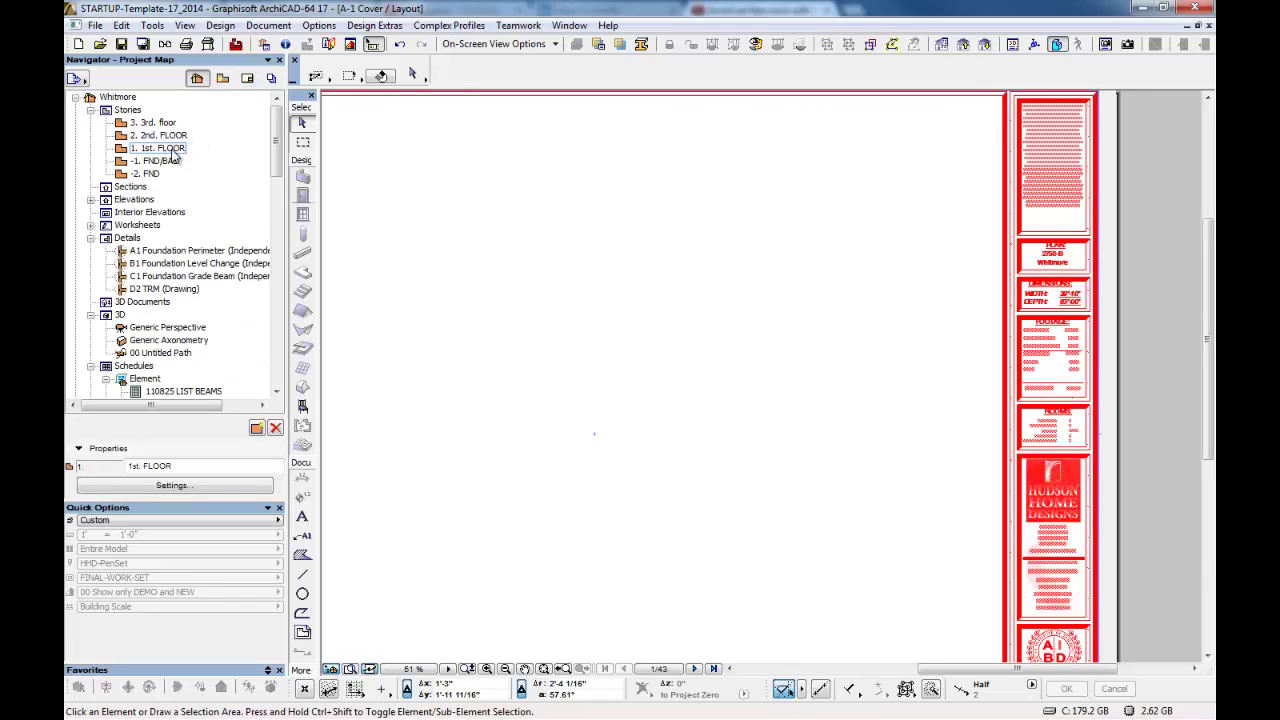
double_click(160, 148)
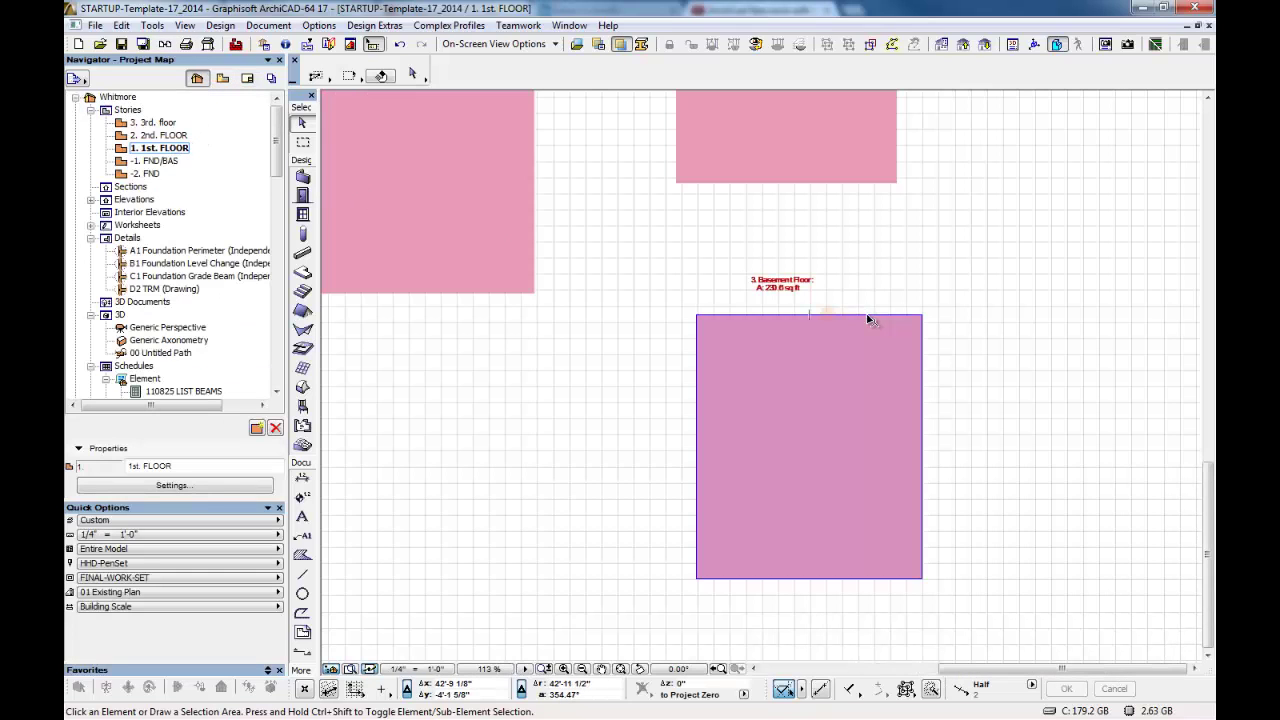
left_click(867, 317)
left_click(868, 316)
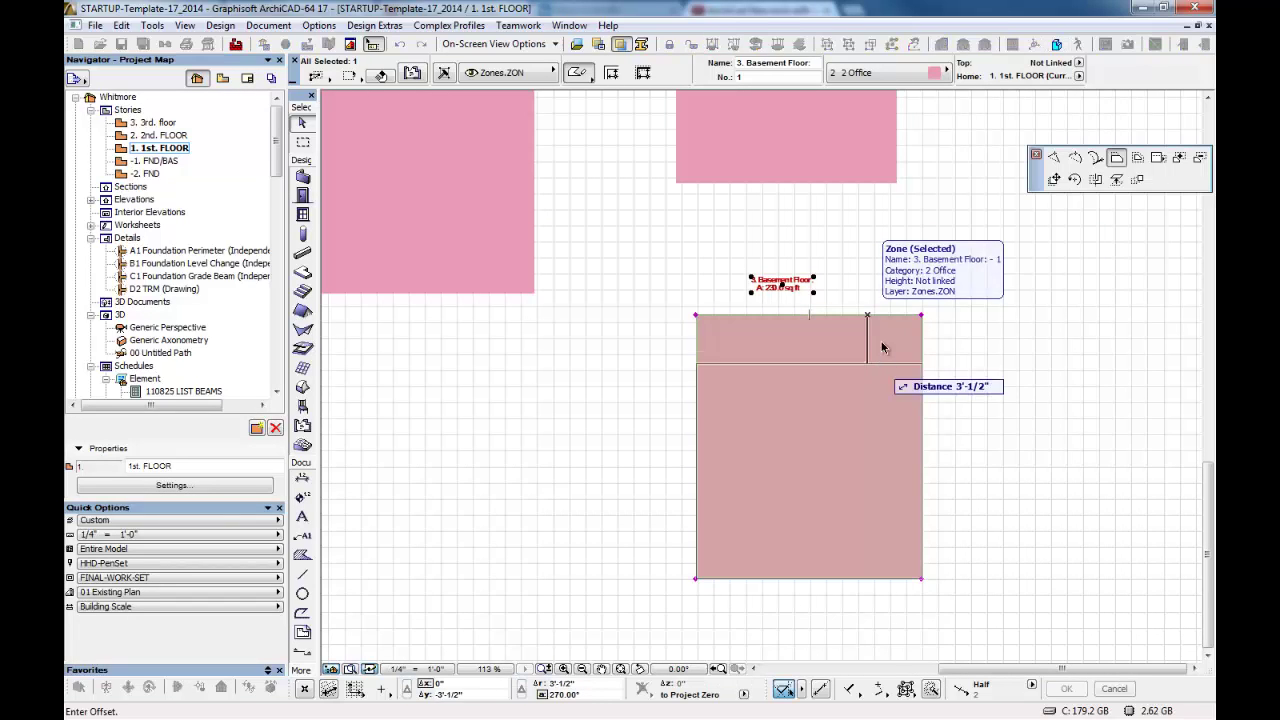
left_click(892, 455)
Narrow the lower wing of the L-shaped First Floor zone by offsetting its right edge inward.
middle_click_drag(468, 129, 614, 394)
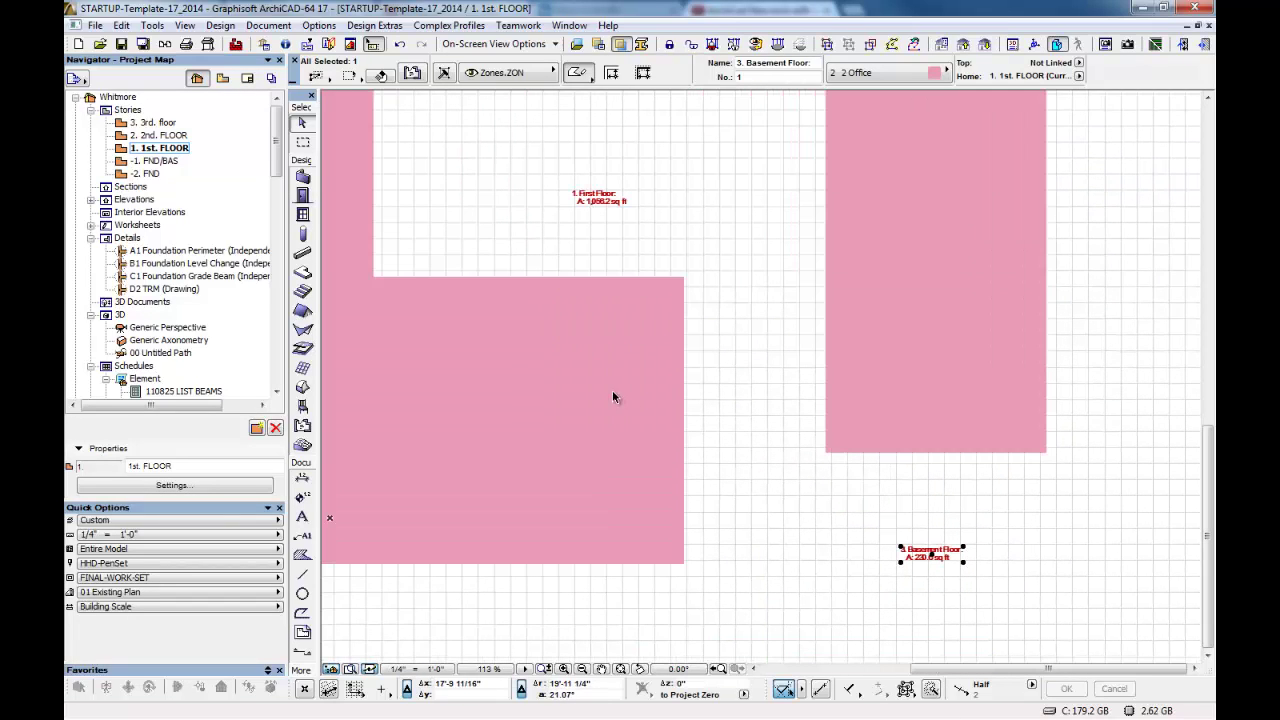
left_click(614, 394)
left_click(684, 392)
left_click(684, 392)
left_click(449, 386)
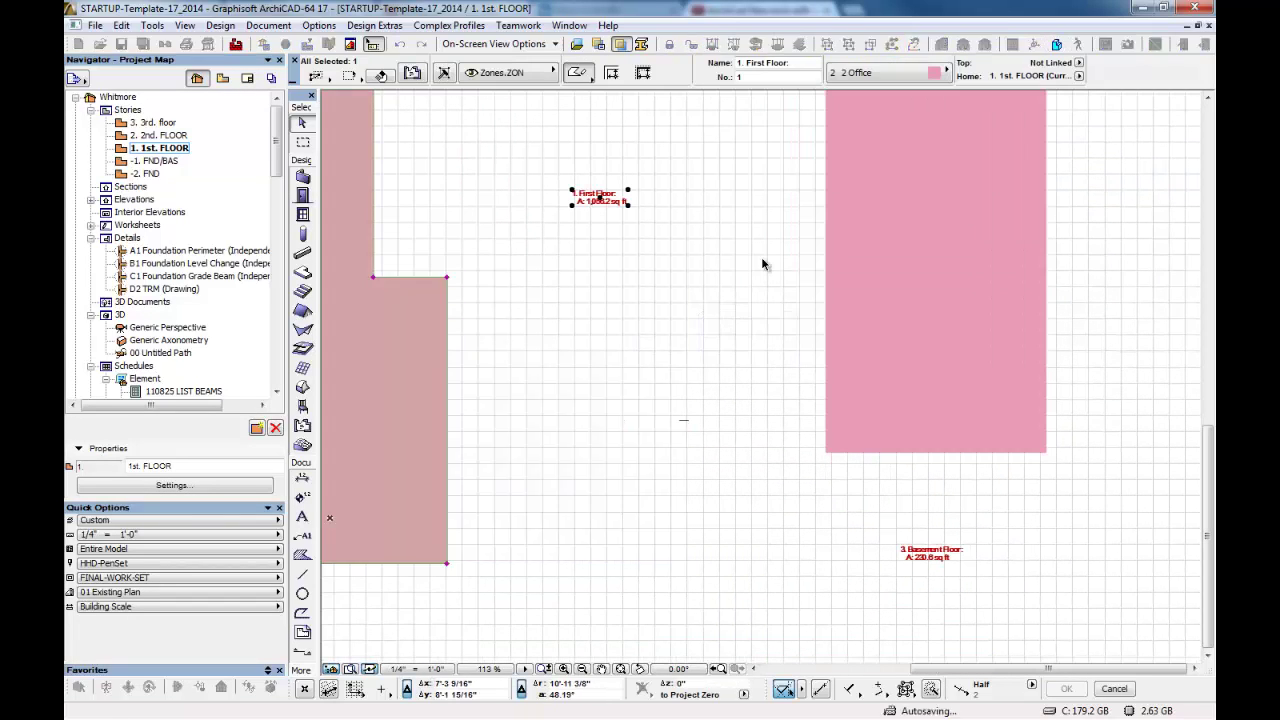
Shrink the Second Floor zone to roughly a quarter of its height by offsetting its upper edge downward, and deselect it.
middle_click_drag(765, 253, 751, 449)
left_click(818, 310)
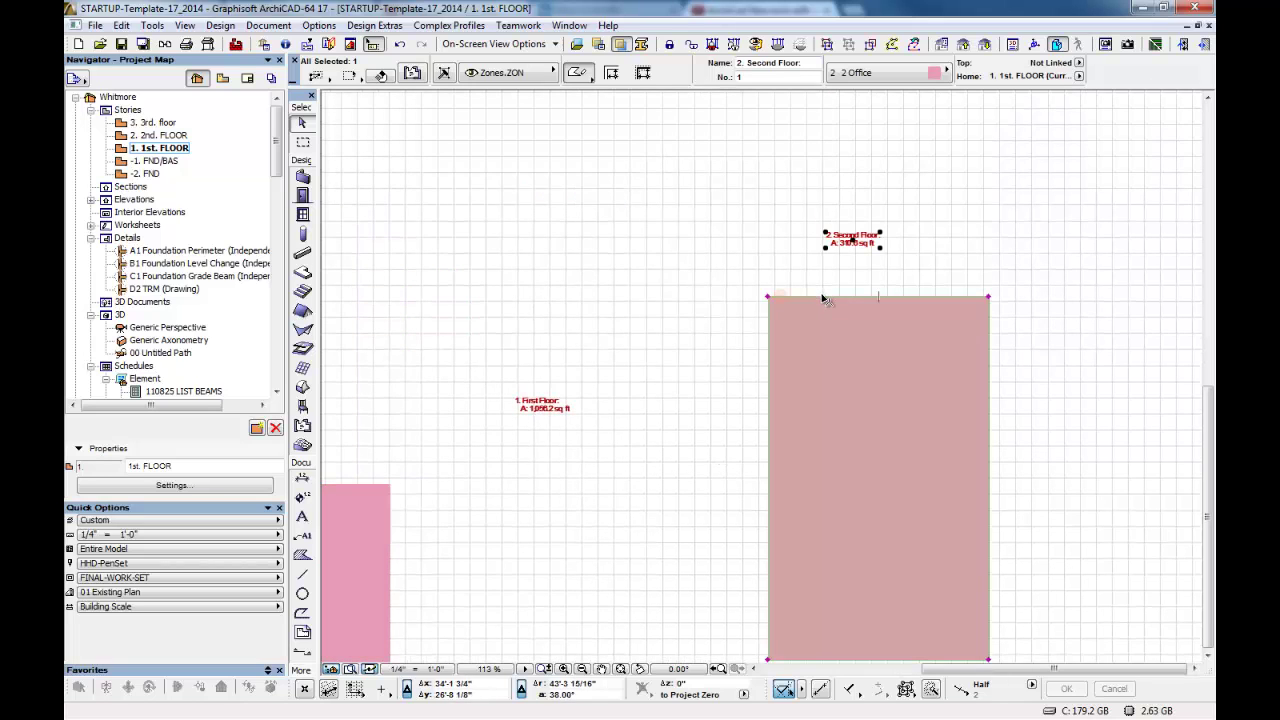
left_click(823, 297)
left_click(830, 575)
left_click(624, 468)
middle_click_drag(624, 467, 746, 300)
scroll(746, 300, "down", 3)
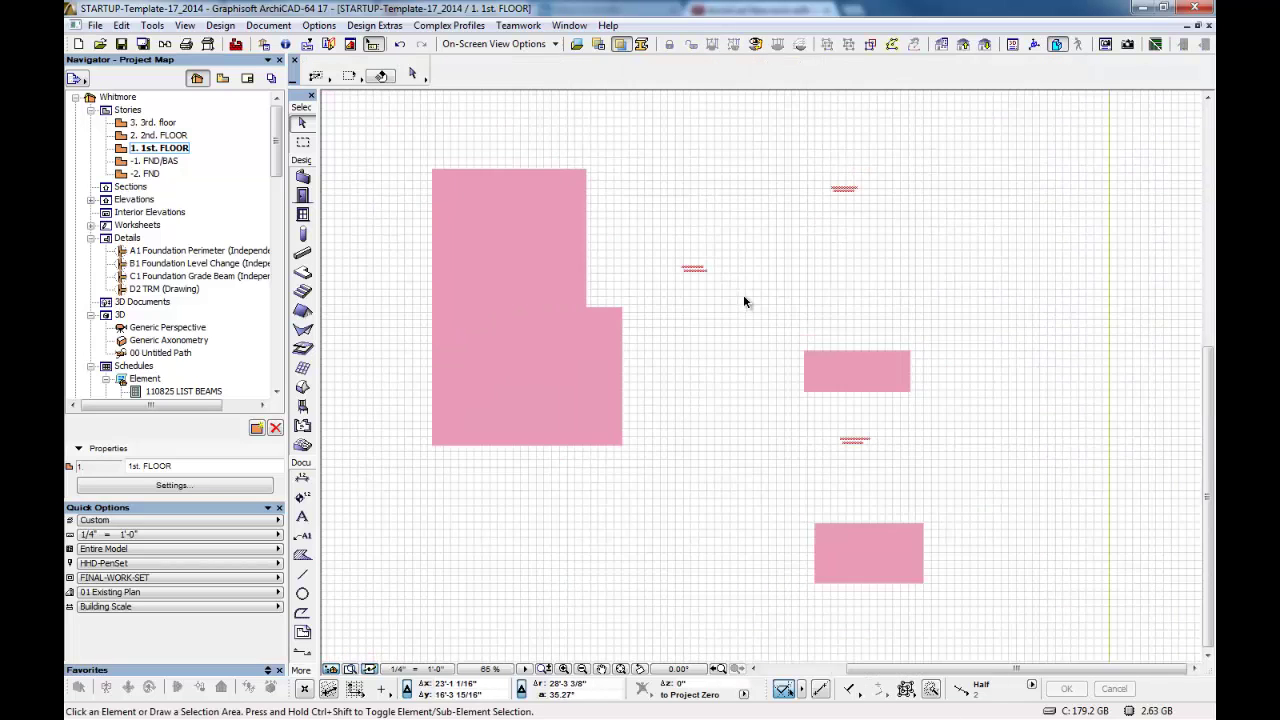
Dismiss the zone update without running it and reopen the A-1 Cover layout to check the Footage table.
left_click(306, 44)
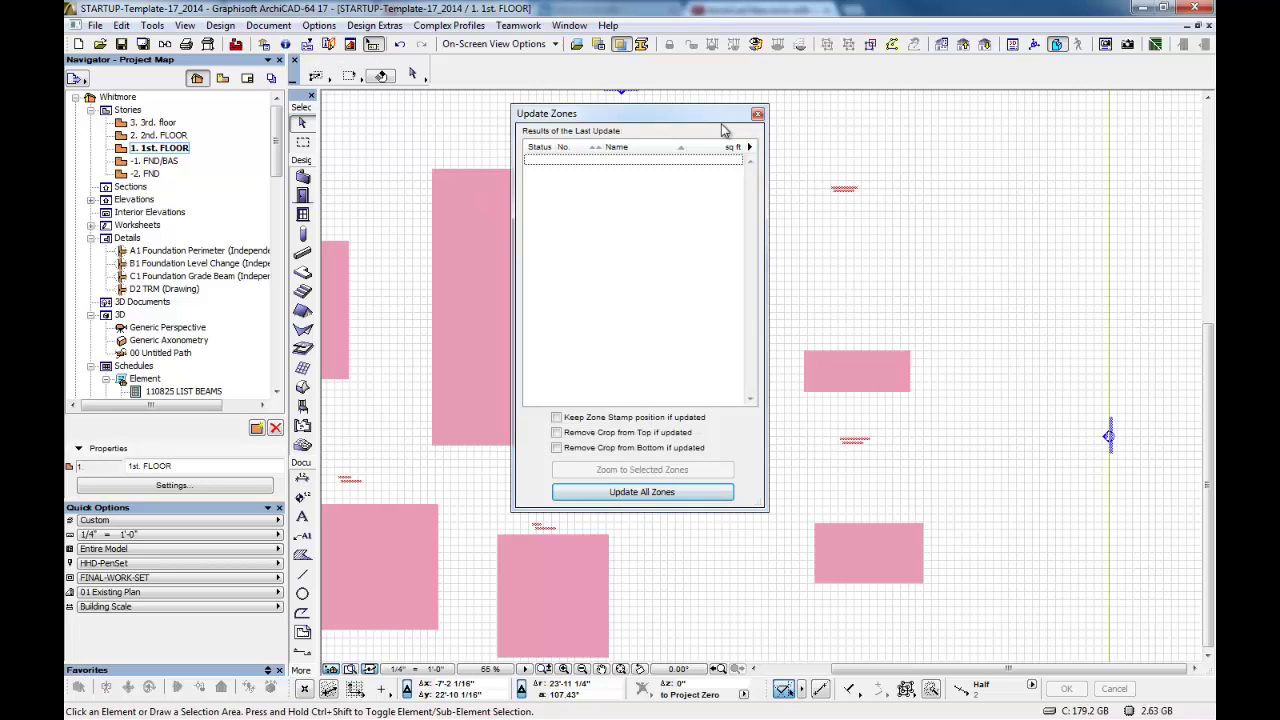
left_click(757, 114)
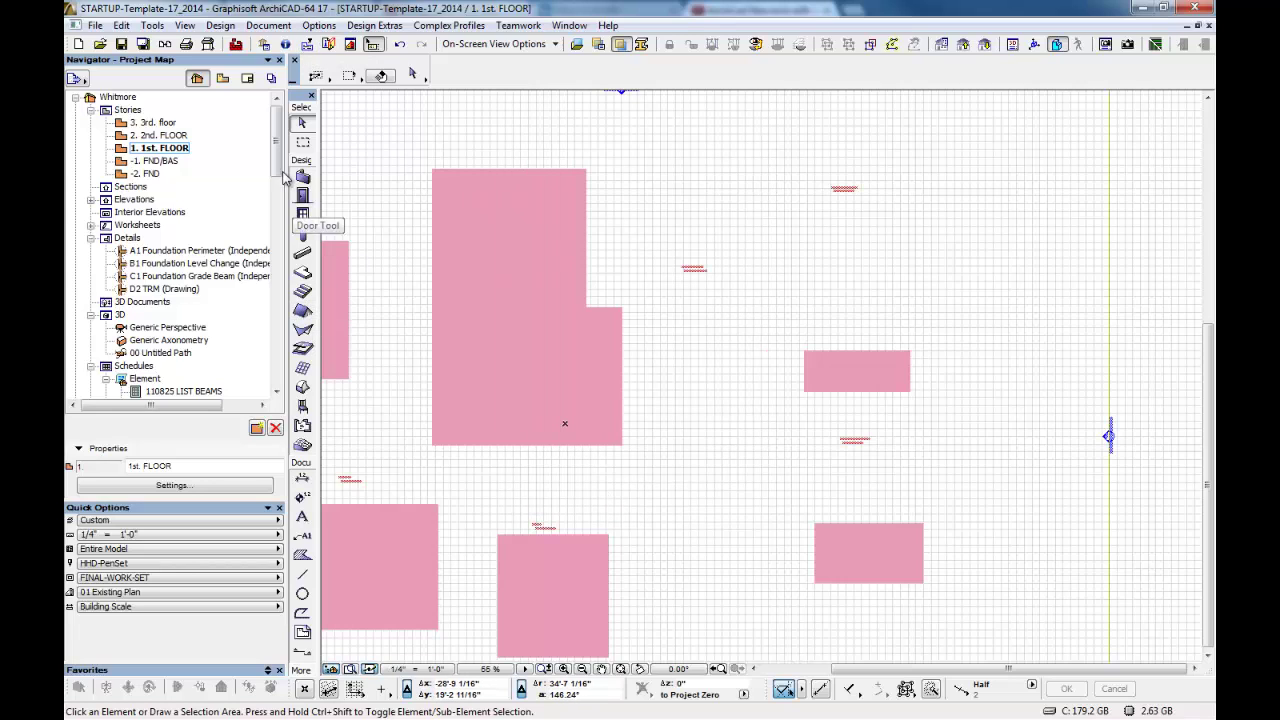
left_click(248, 78)
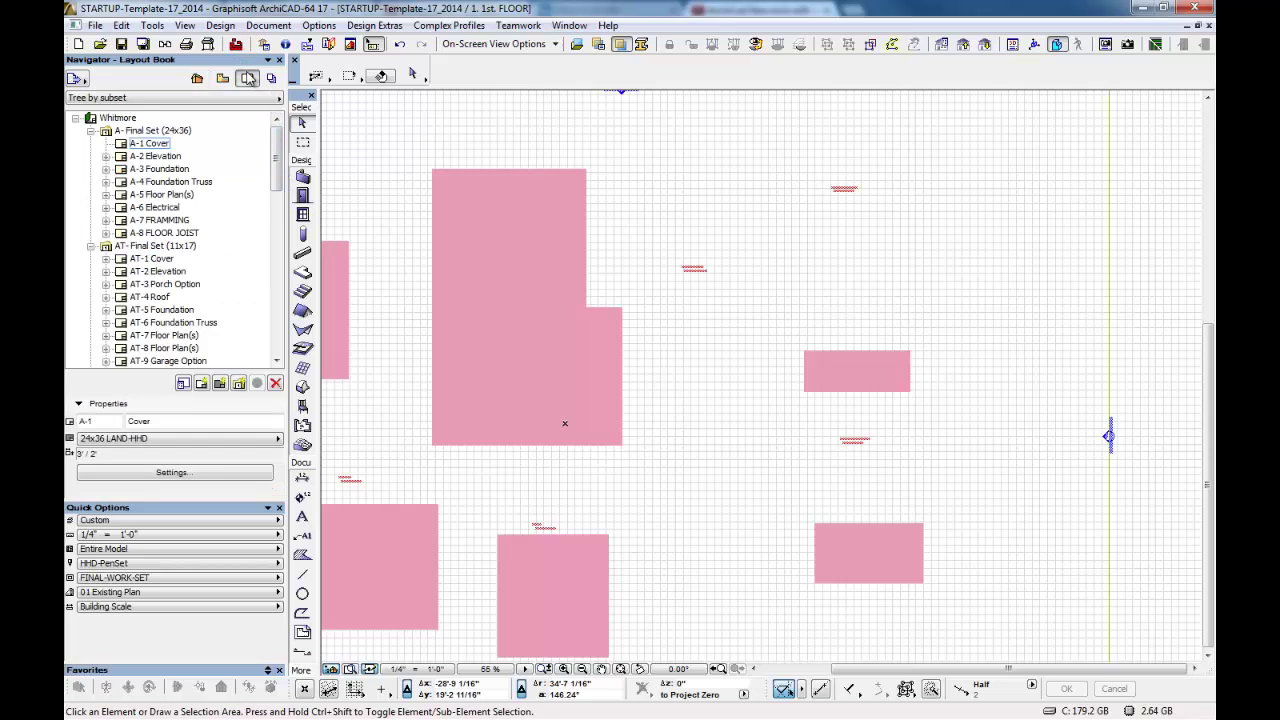
double_click(155, 143)
scroll(1105, 379, "up", 3)
scroll(1093, 372, "up", 2)
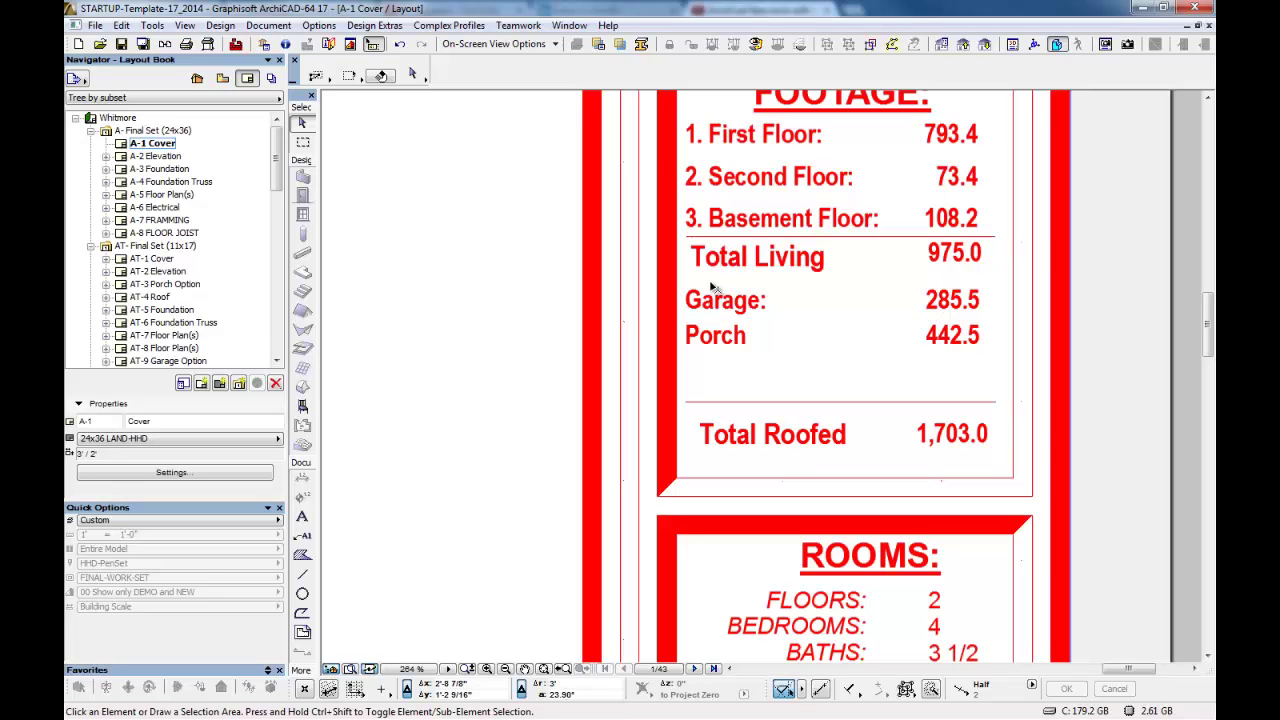
scroll(835, 341, "down", 3)
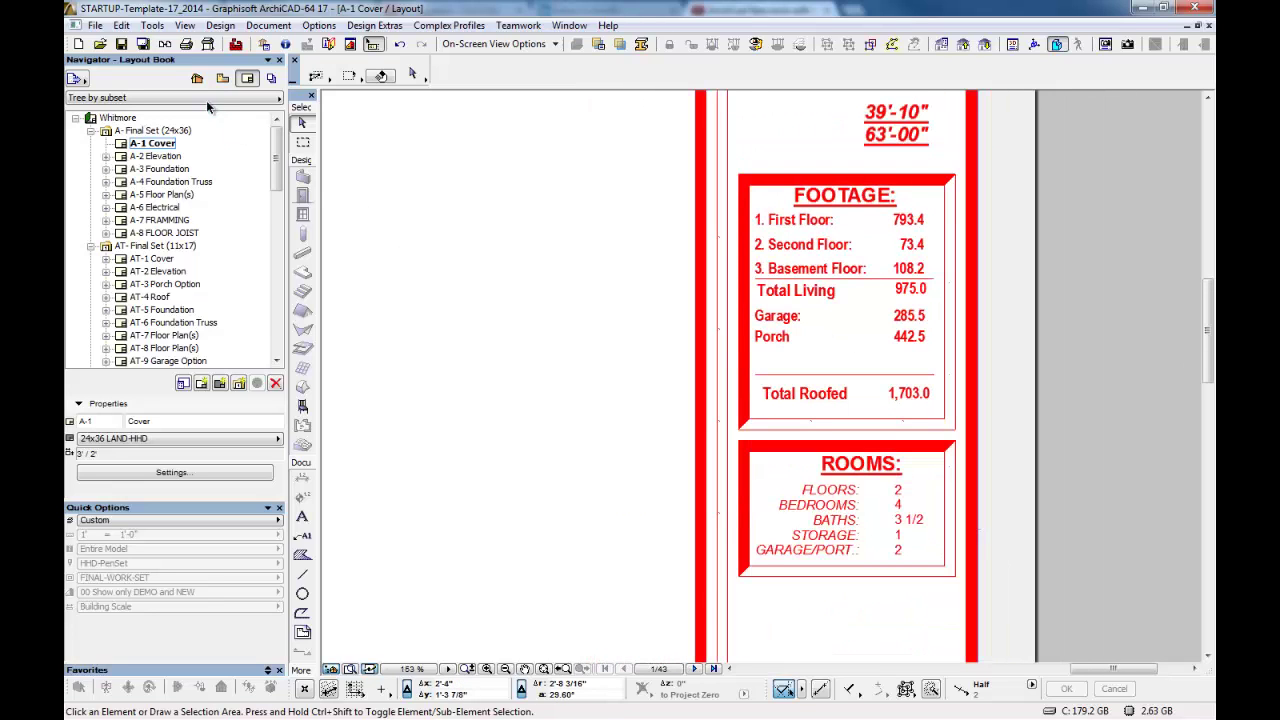
Open the 24x36 LAND-HHD master layout and open the source schedule of the floor areas drawing in the Footage table.
left_click_drag(280, 163, 278, 296)
double_click(168, 247)
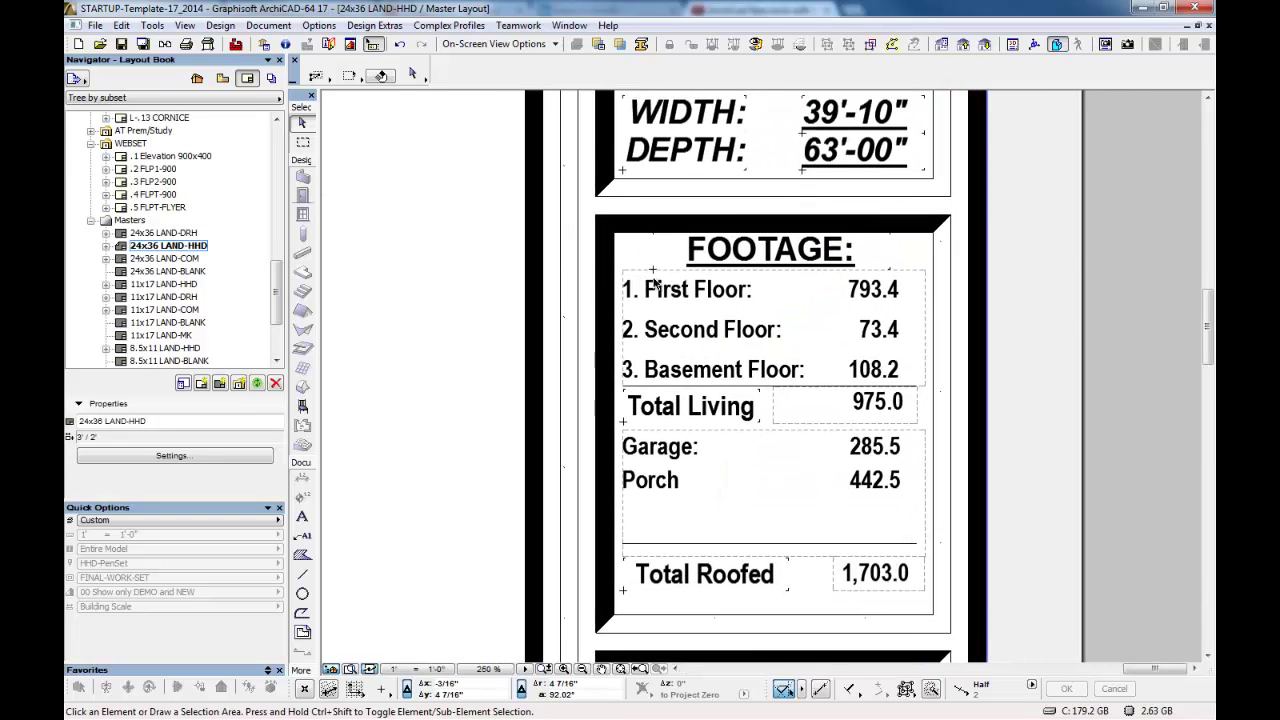
left_click(676, 272)
right_click(808, 298)
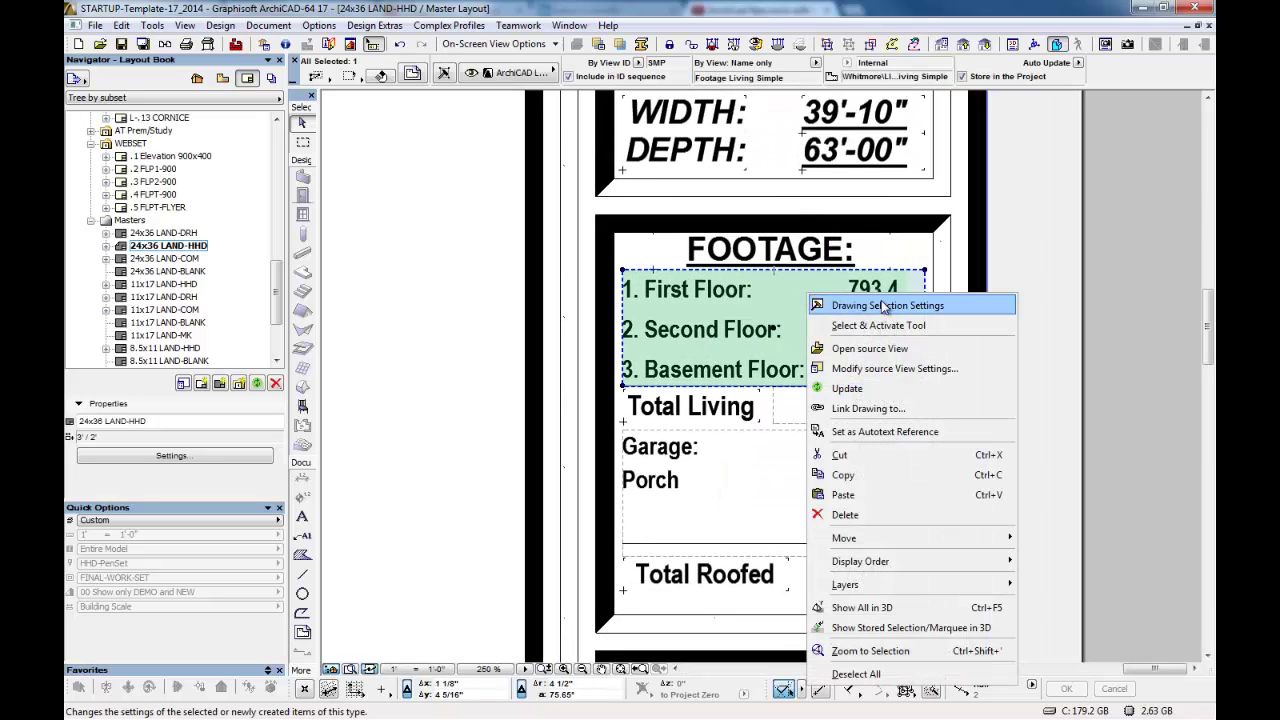
left_click(868, 348)
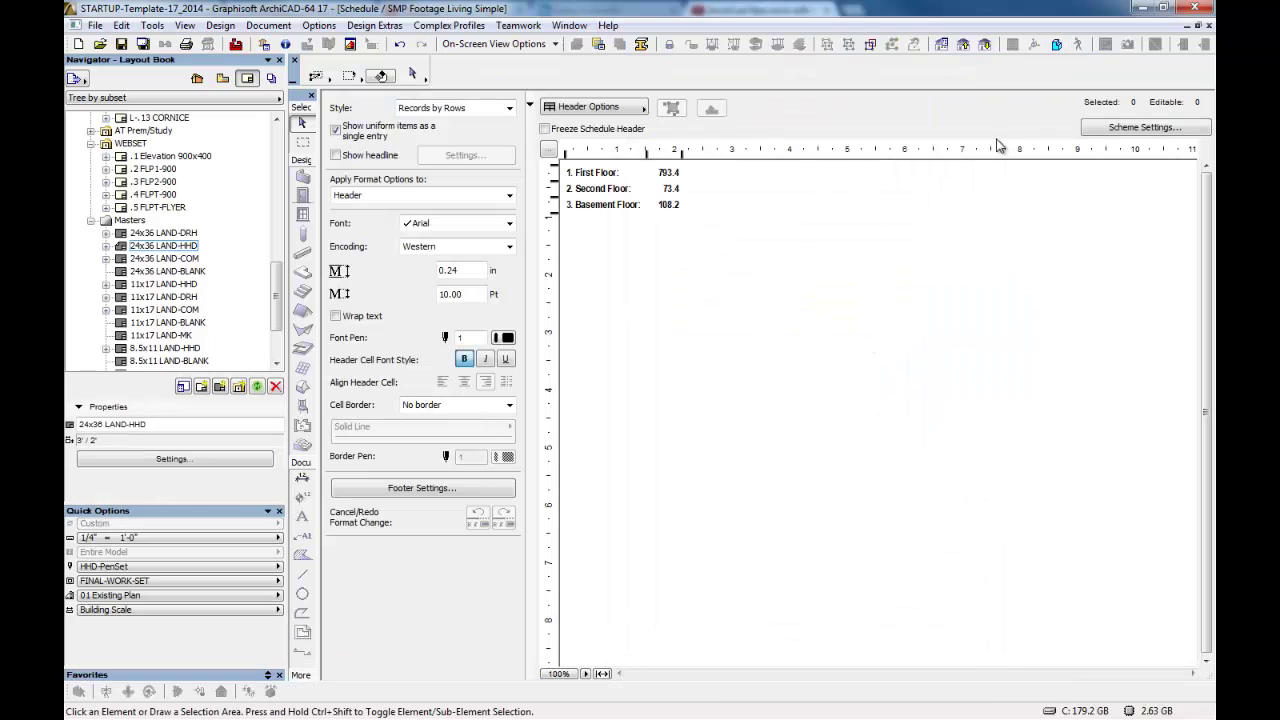
Open the scheme settings of Footage Living Simple and inspect its layer and zone number criteria and its schedule fields.
left_click(1118, 136)
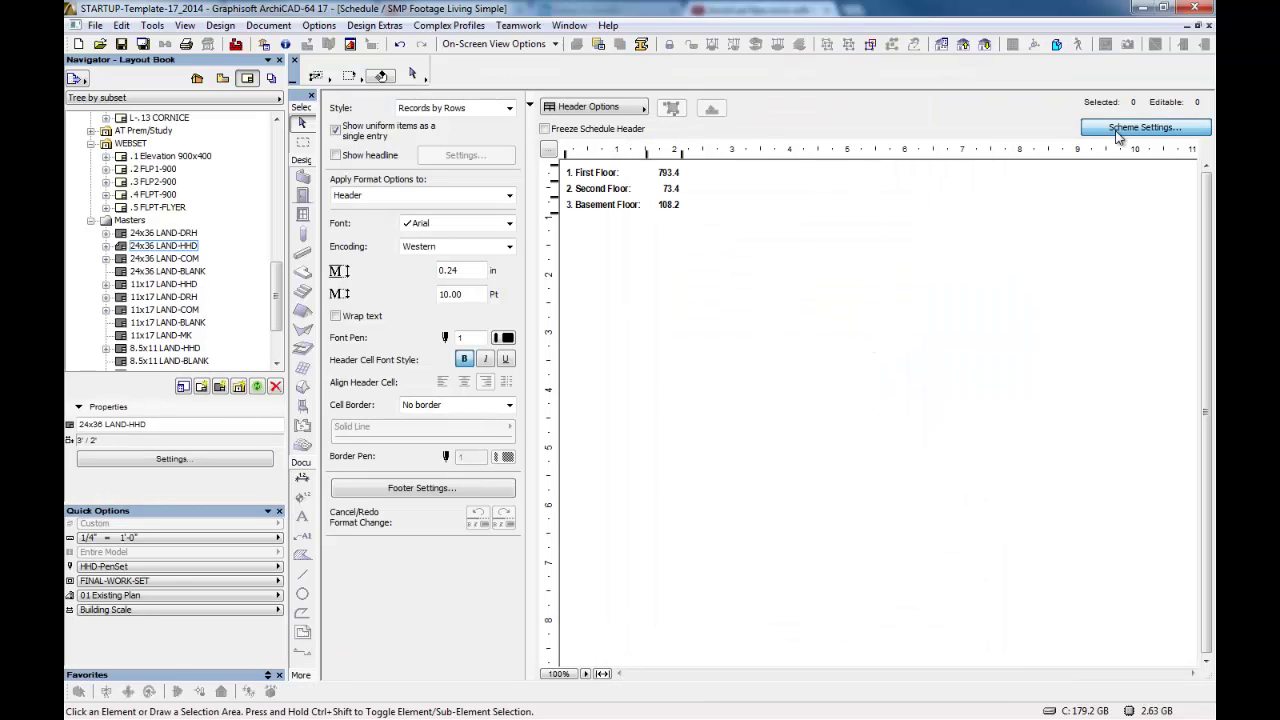
left_click_drag(530, 102, 645, 104)
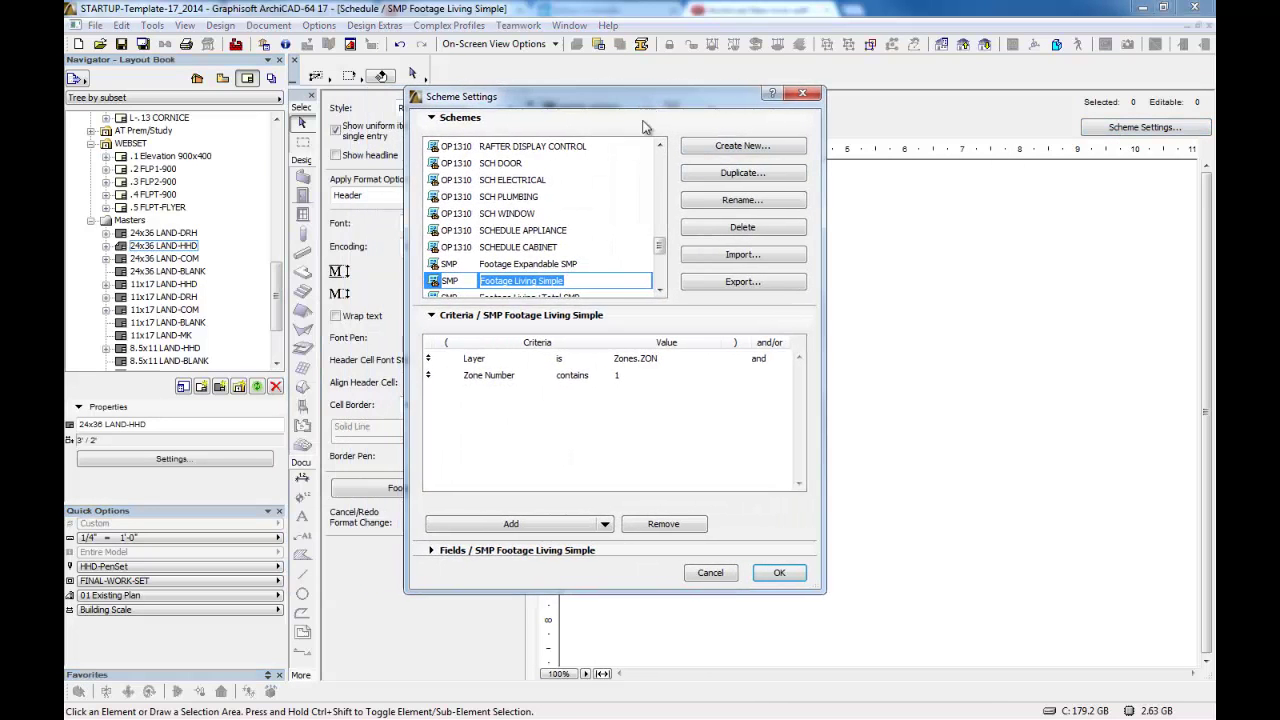
left_click(491, 362)
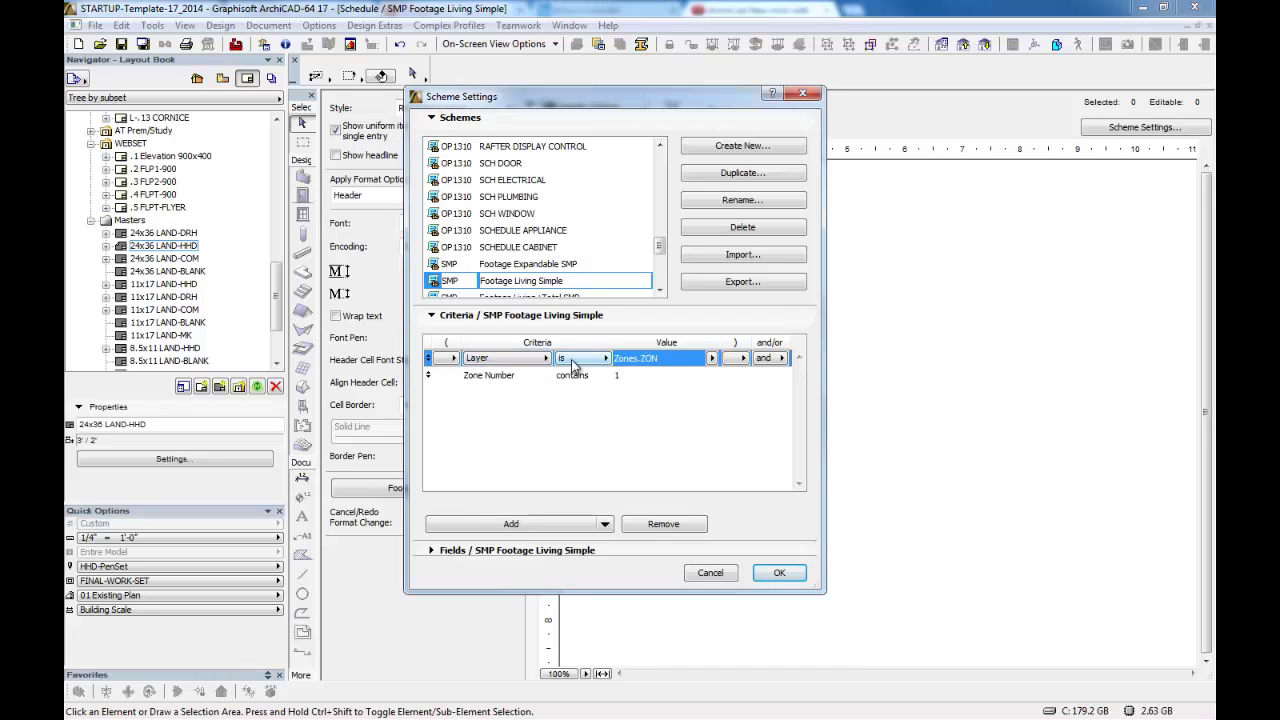
left_click(711, 359)
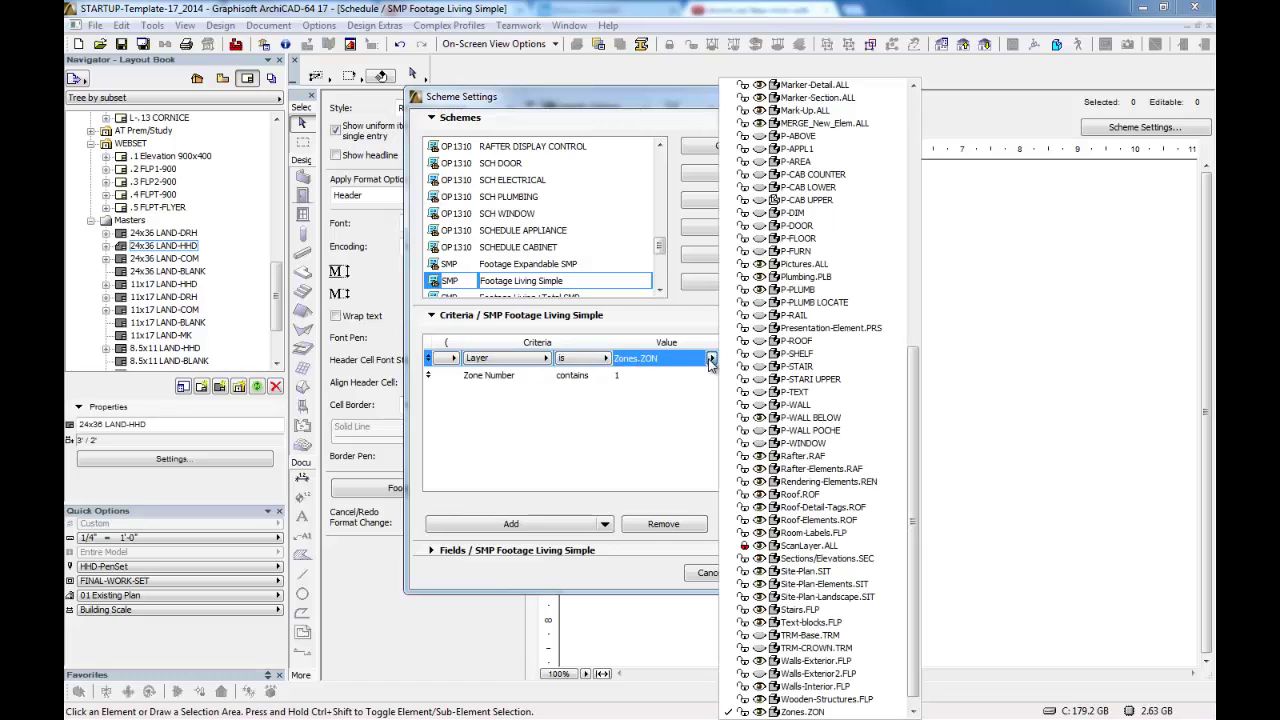
left_click(711, 360)
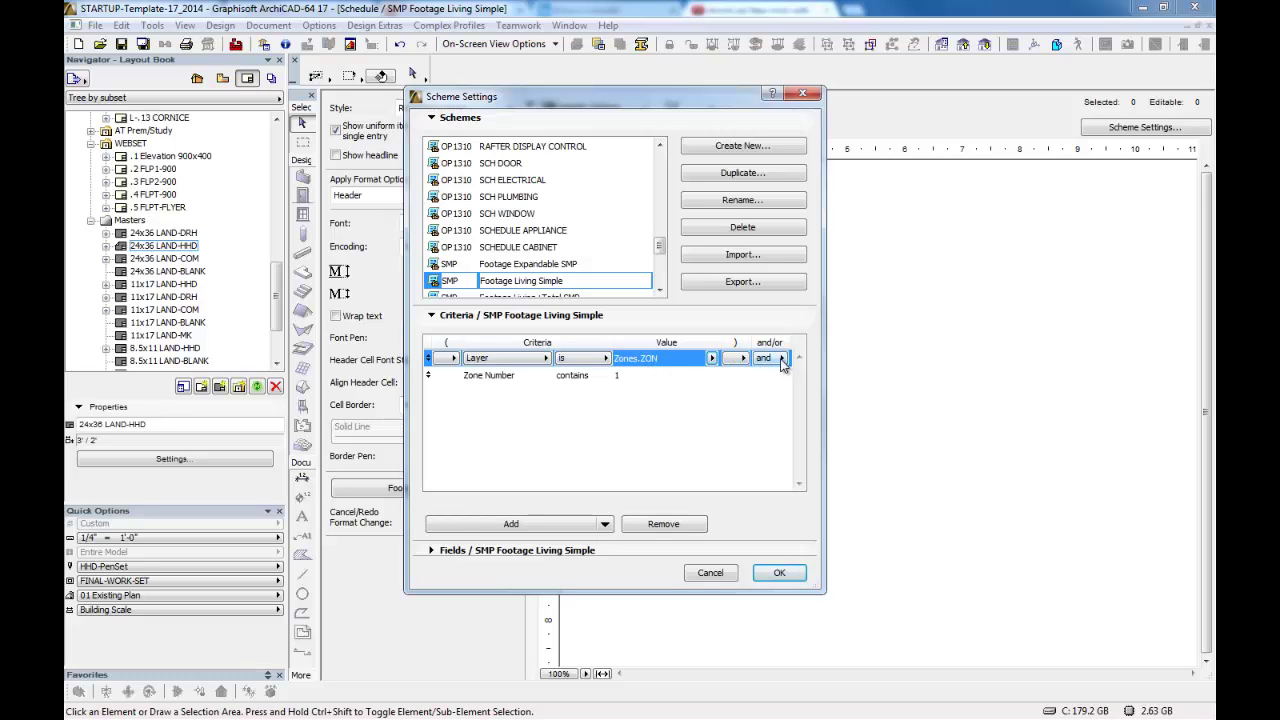
left_click(525, 379)
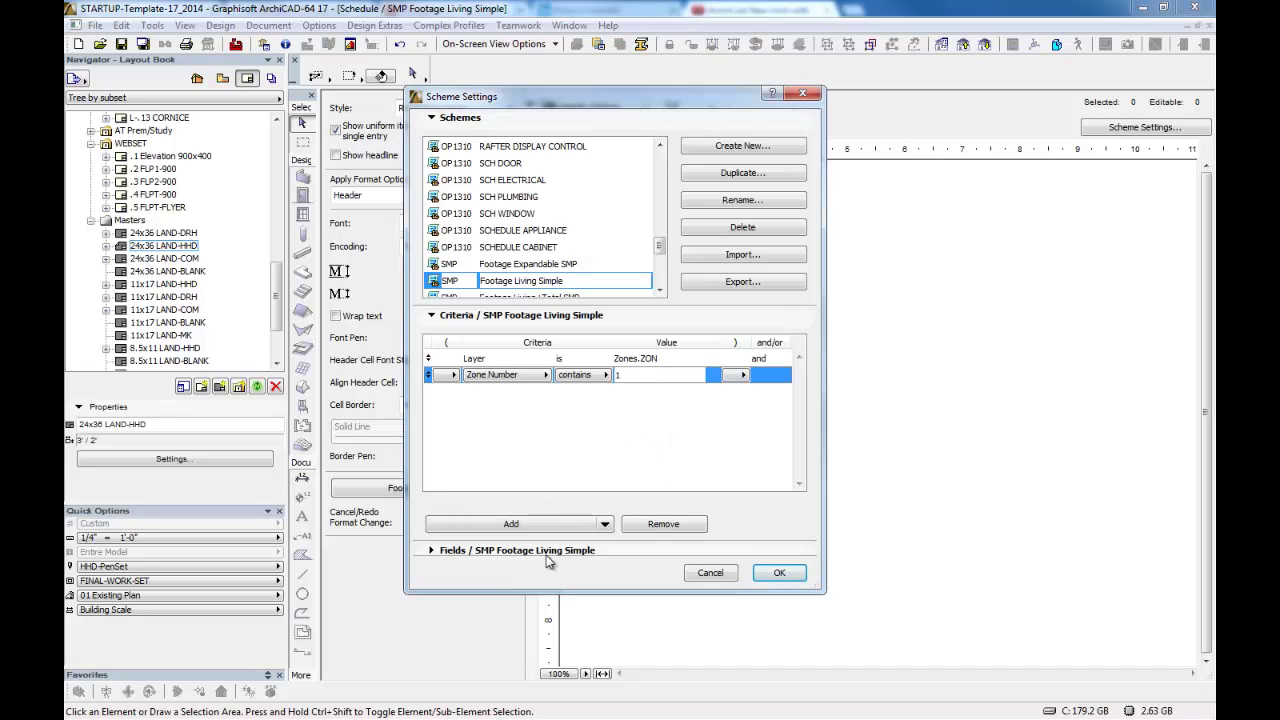
left_click(510, 551)
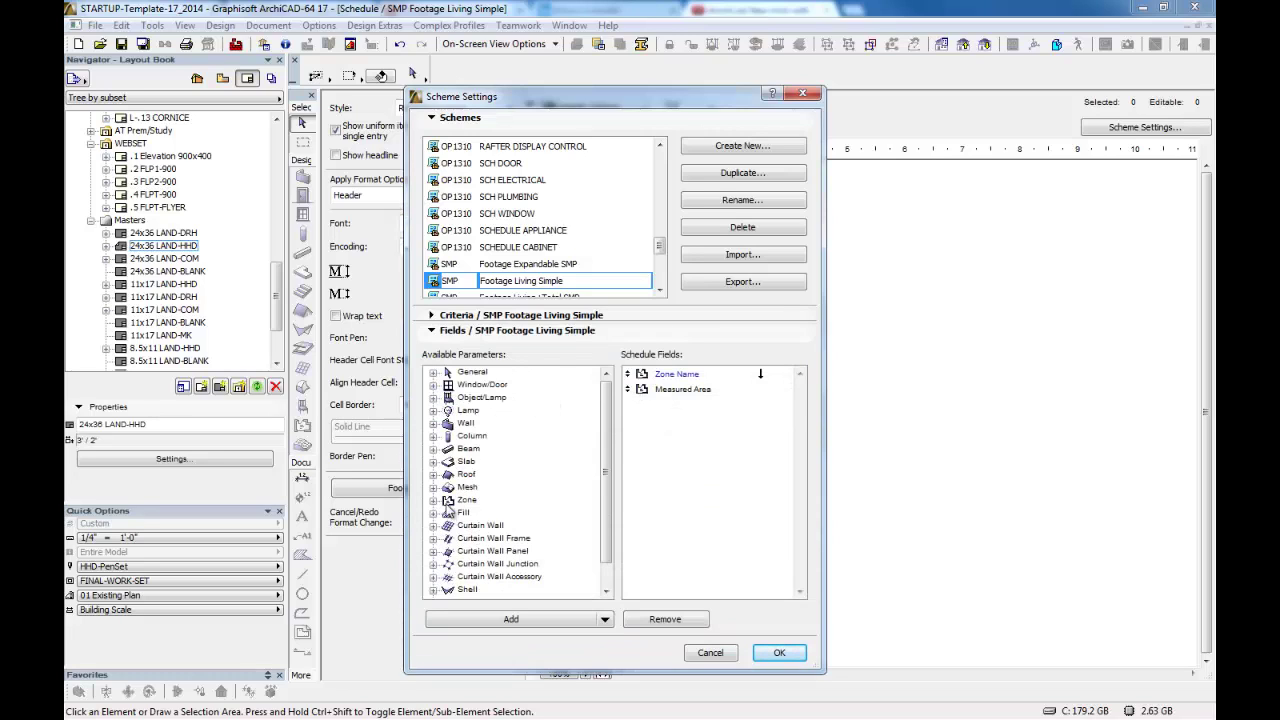
Inspect the available zone parameters, and examine the criteria and schedule fields of the Footage Living+Total SMP scheme.
left_click(433, 500)
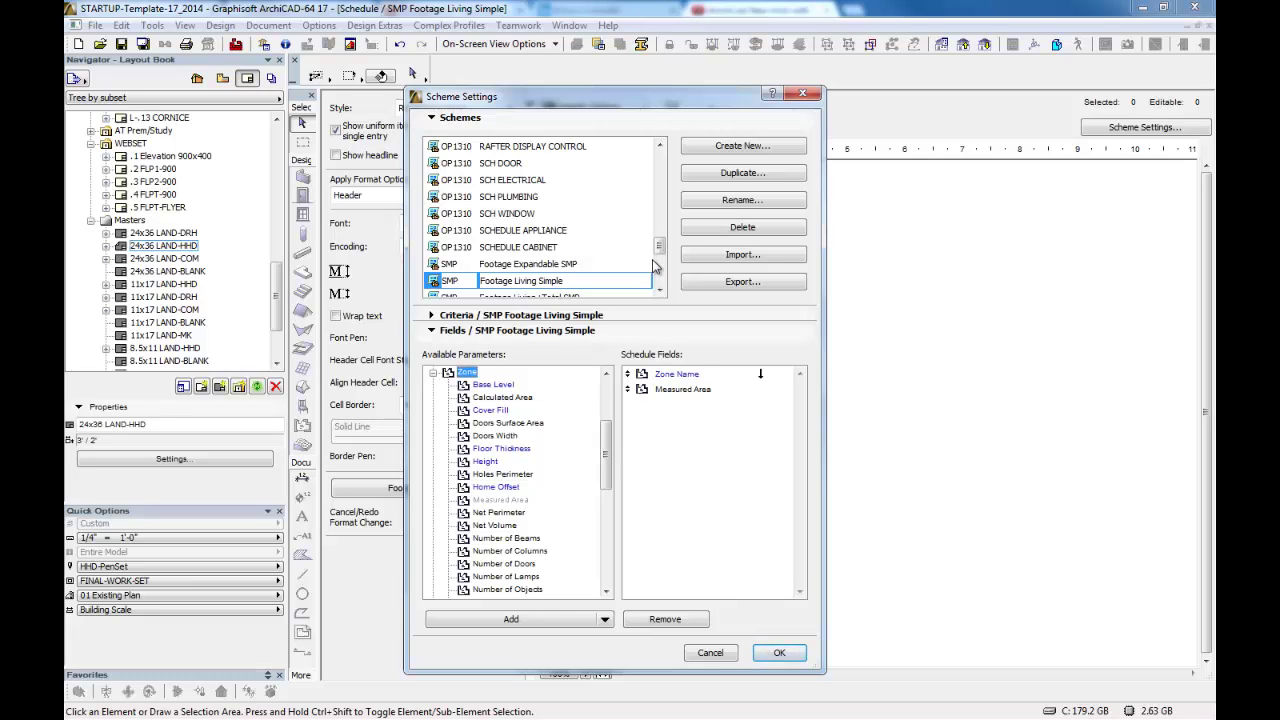
scroll(659, 250, "down", 2)
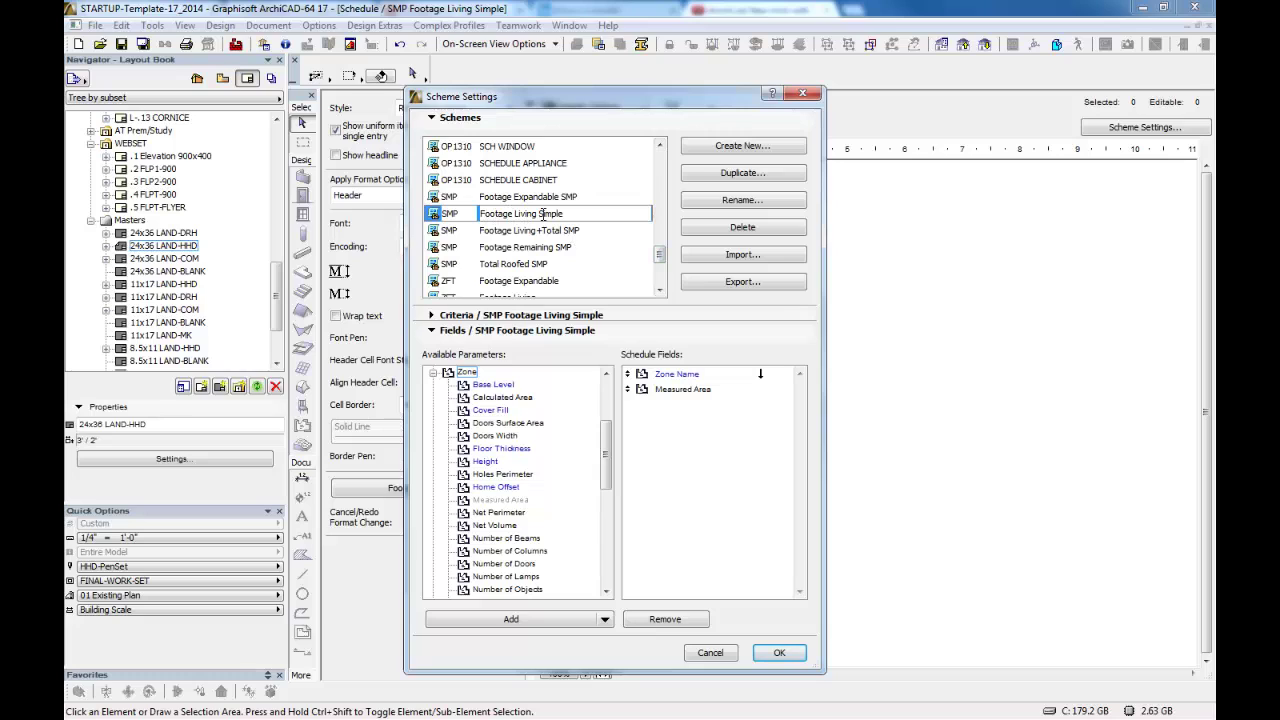
left_click(546, 231)
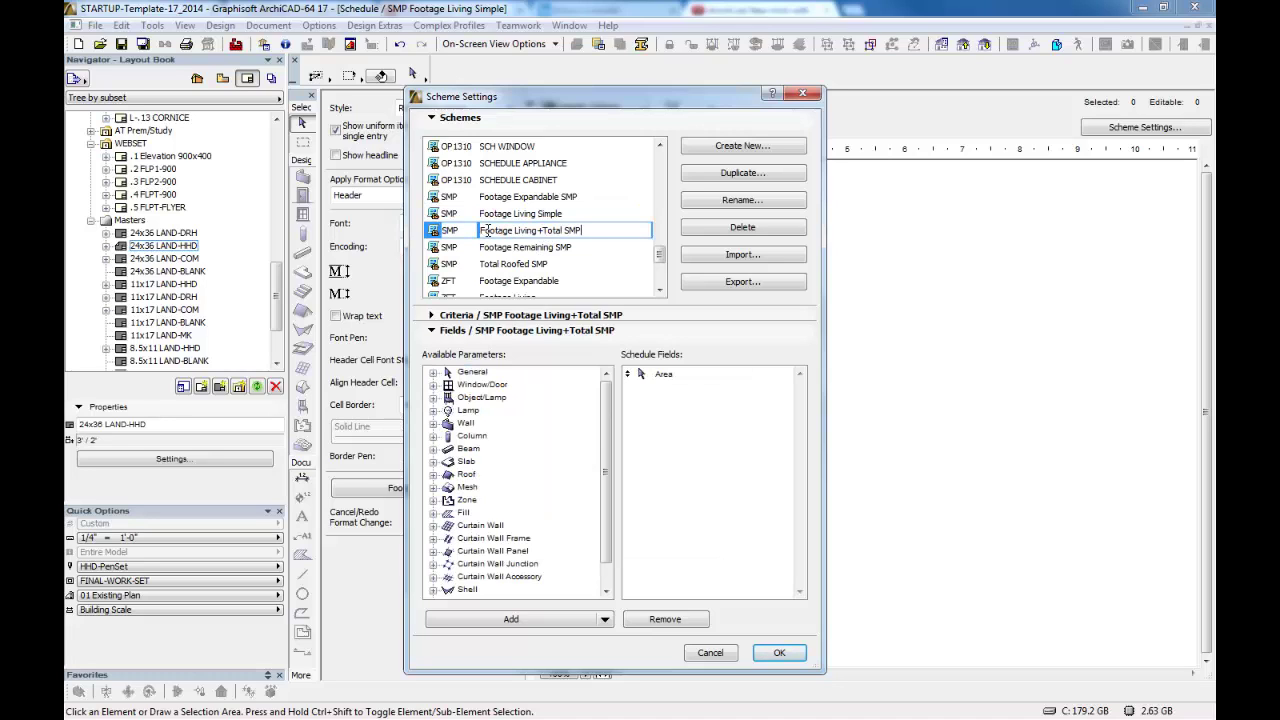
left_click(541, 316)
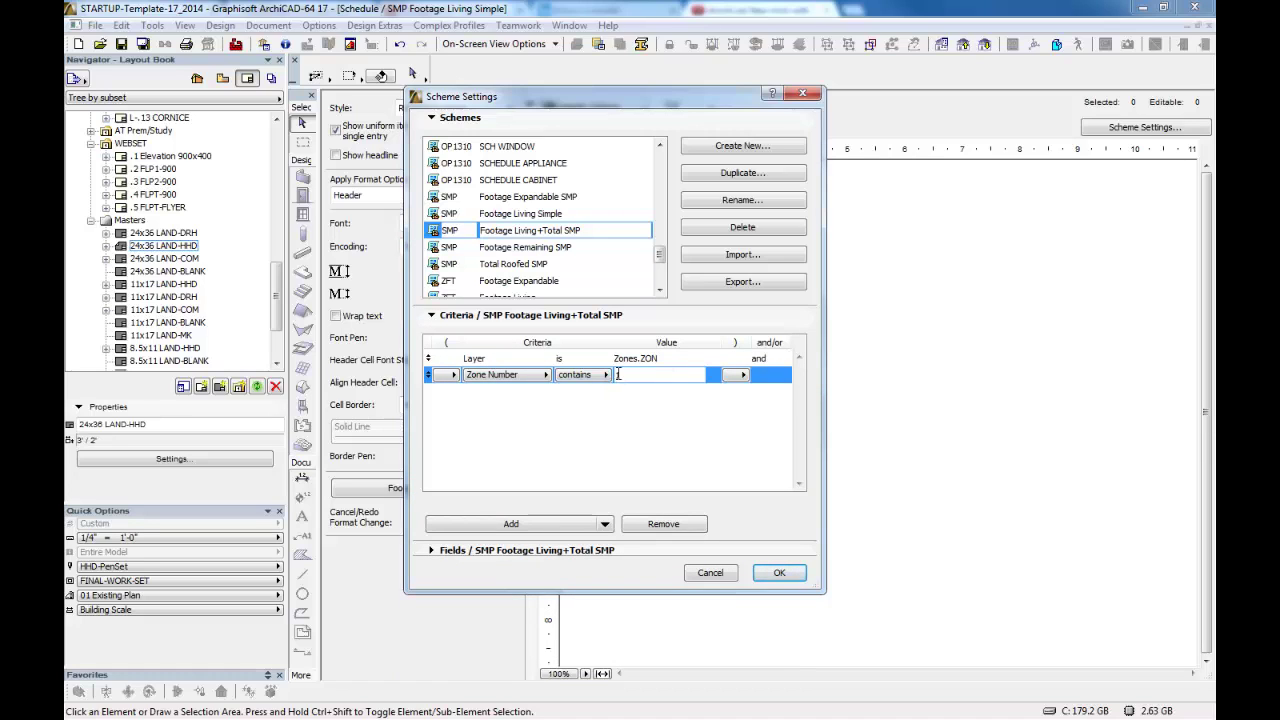
left_click(561, 554)
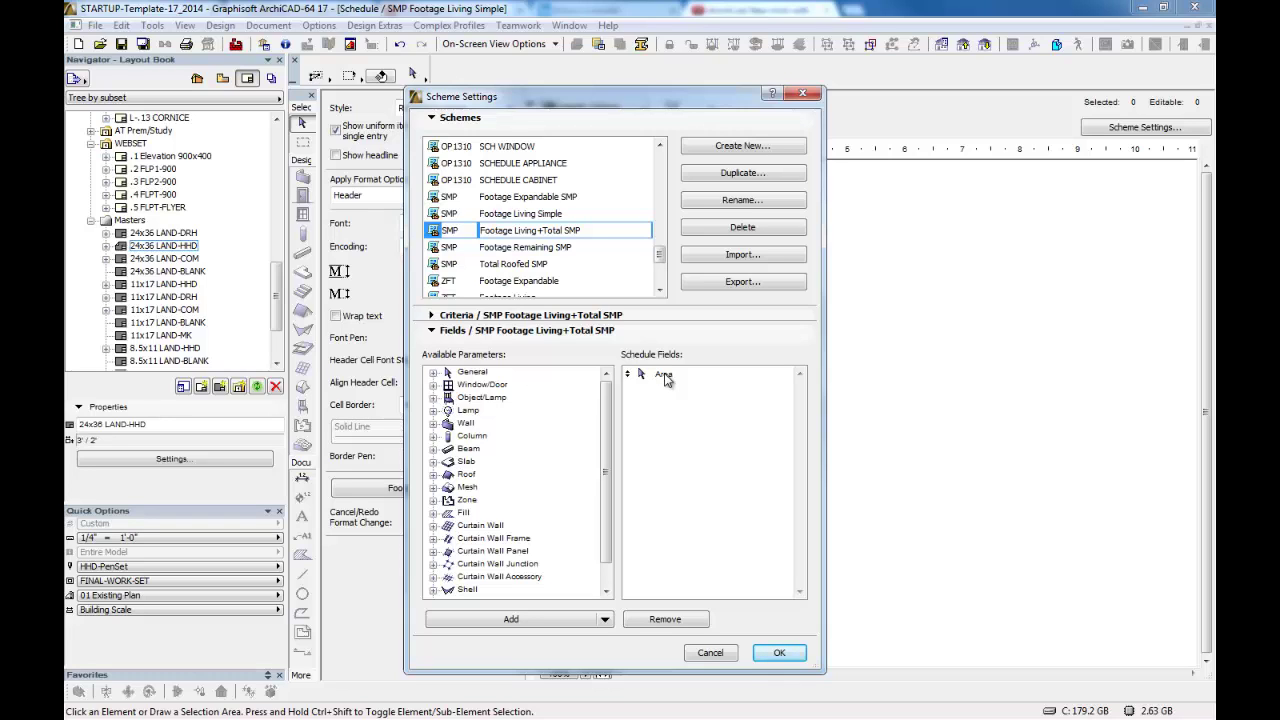
Display the Footage Living+Total SMP schedule and switch the merging of uniform items into a single entry off and back on.
left_click(772, 655)
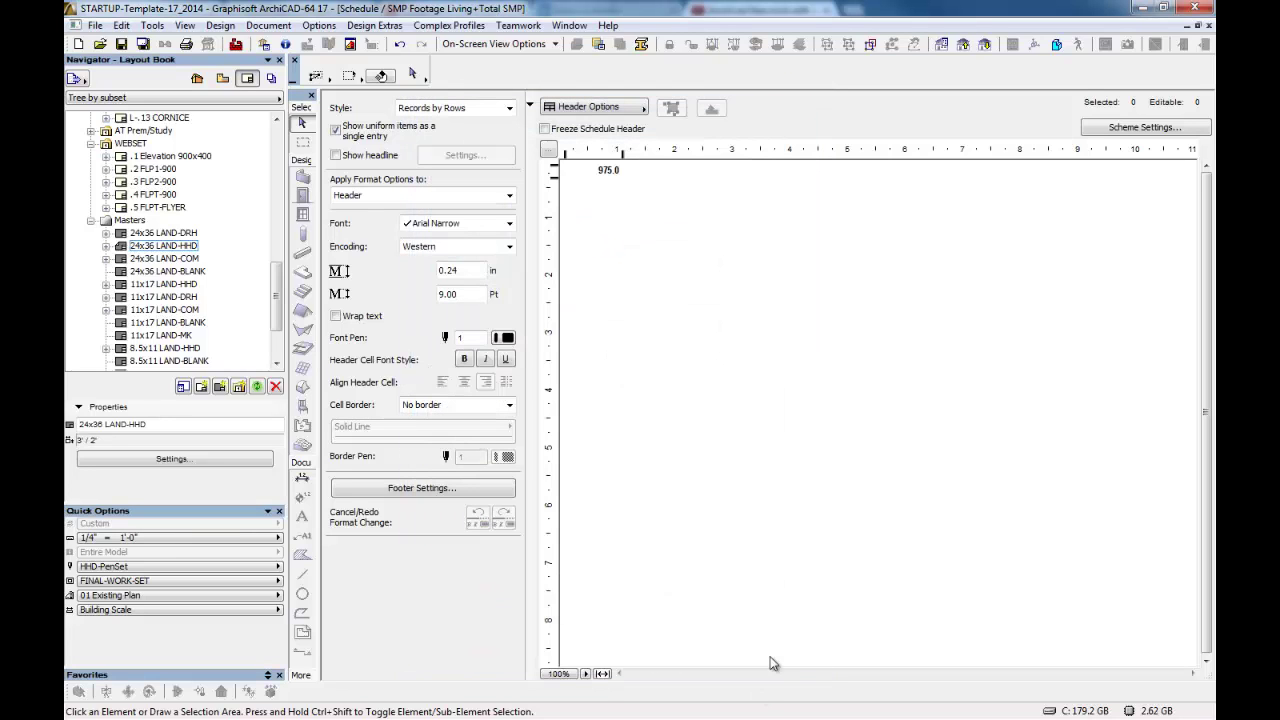
left_click(338, 135)
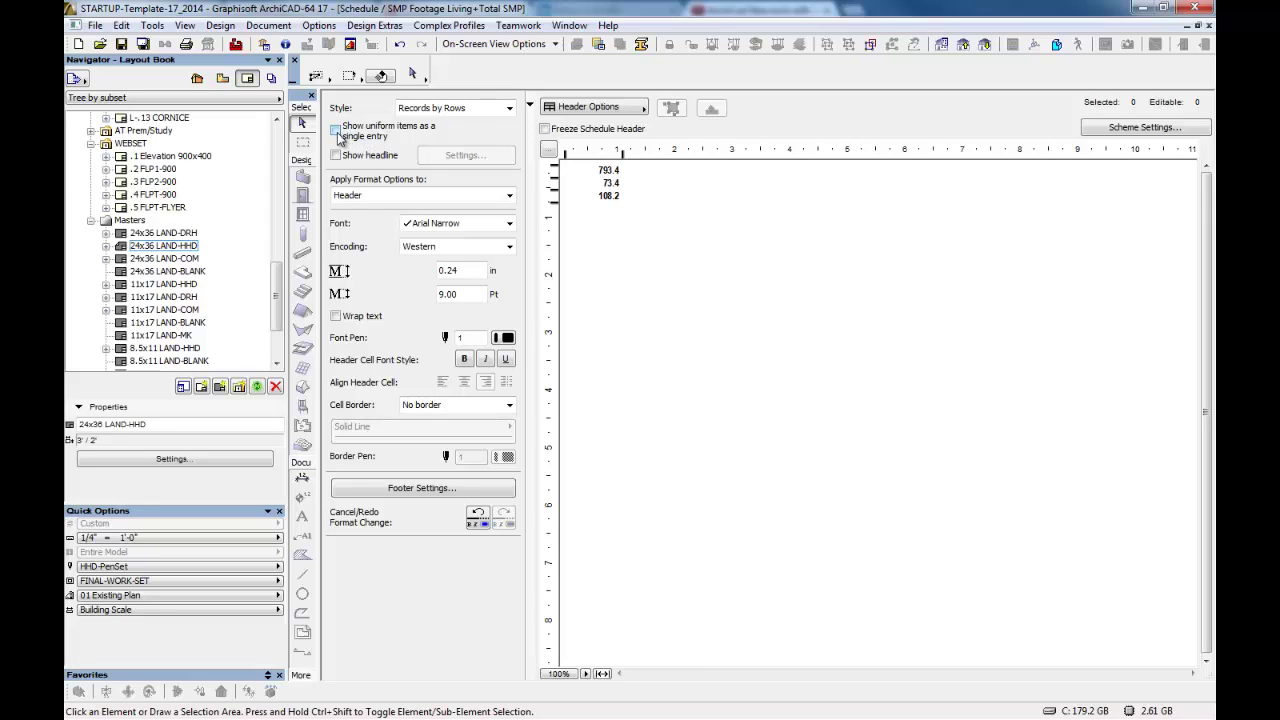
left_click(336, 130)
Reopen the scheme settings and examine the schedule fields and zone number criterion of the Footage Remaining SMP scheme.
left_click(1145, 127)
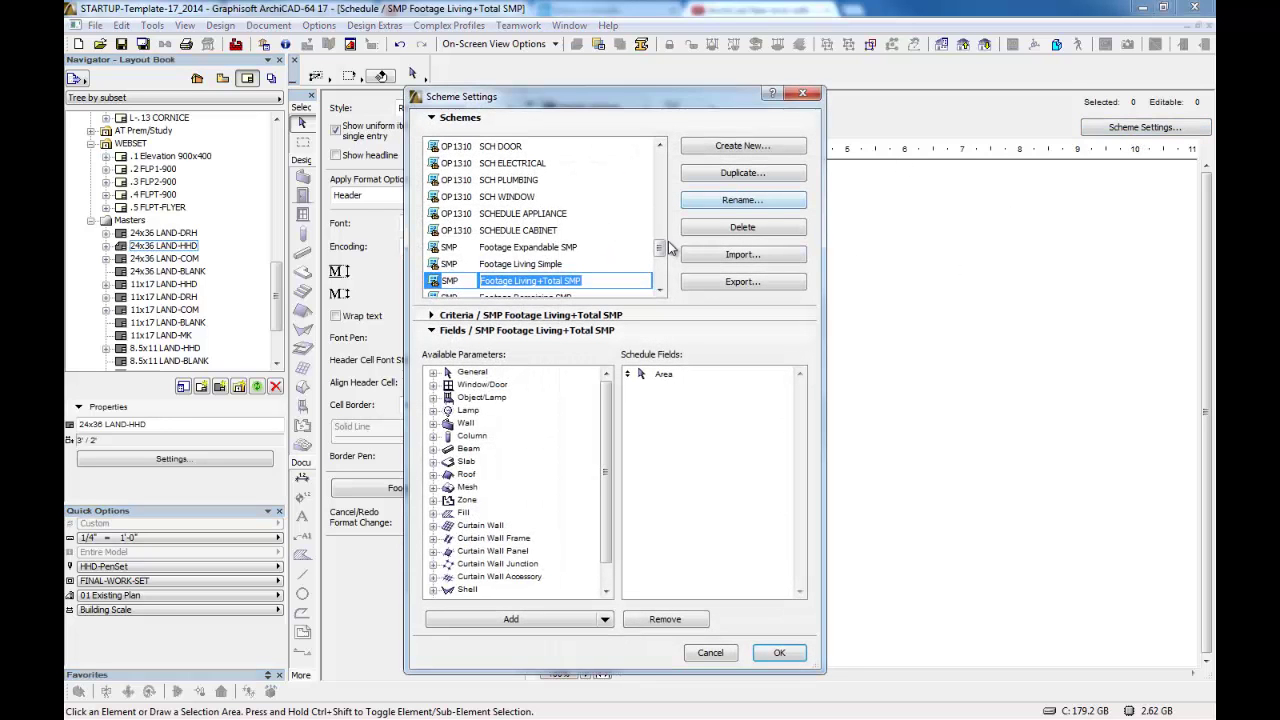
left_click_drag(660, 248, 660, 262)
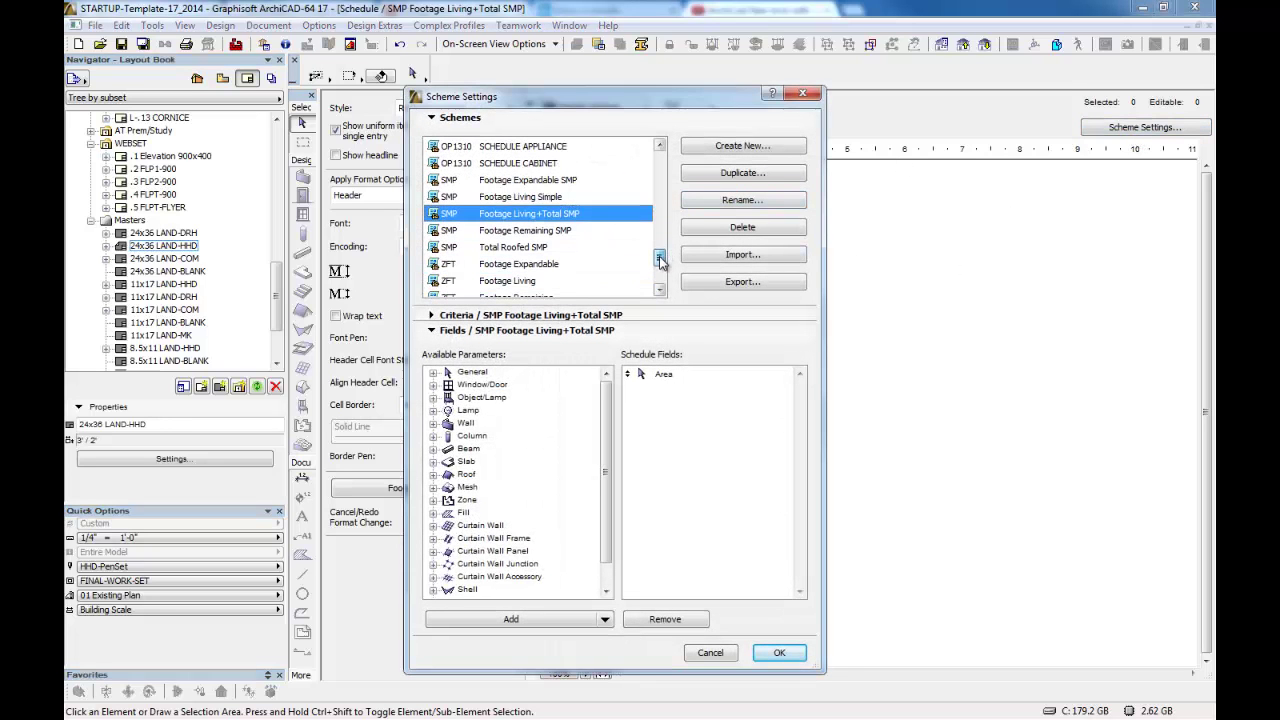
left_click(522, 231)
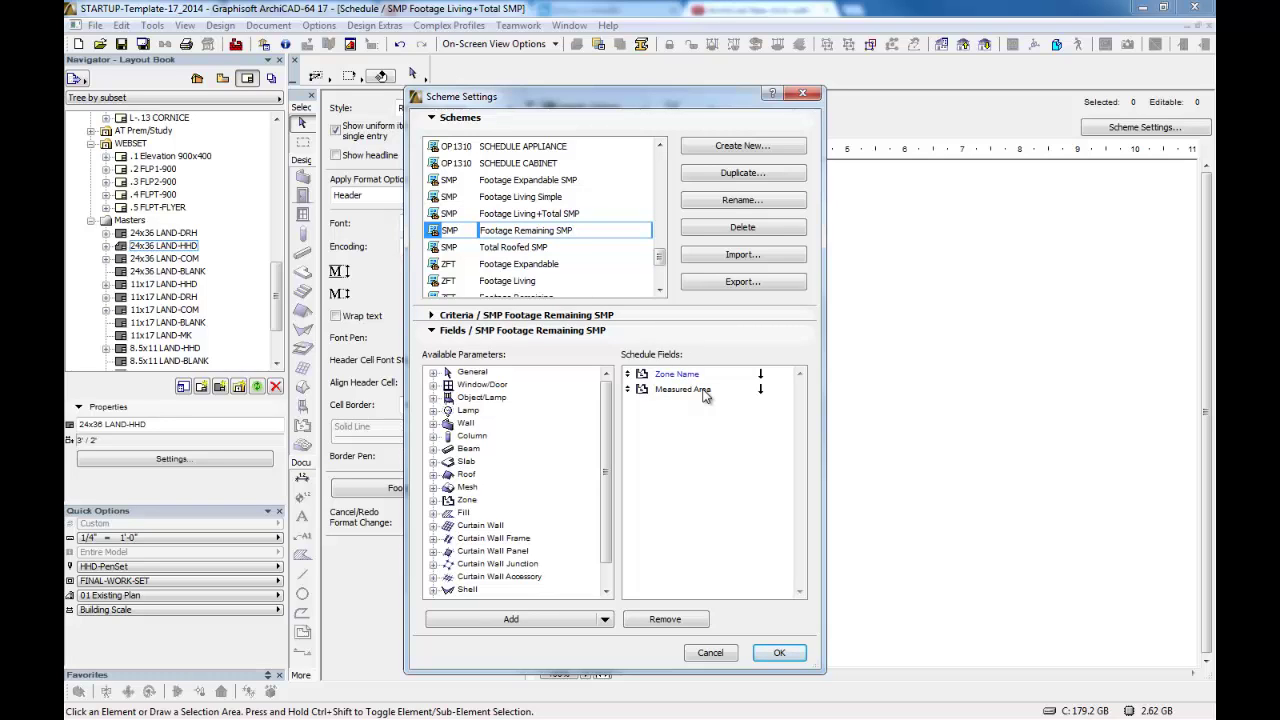
left_click(552, 316)
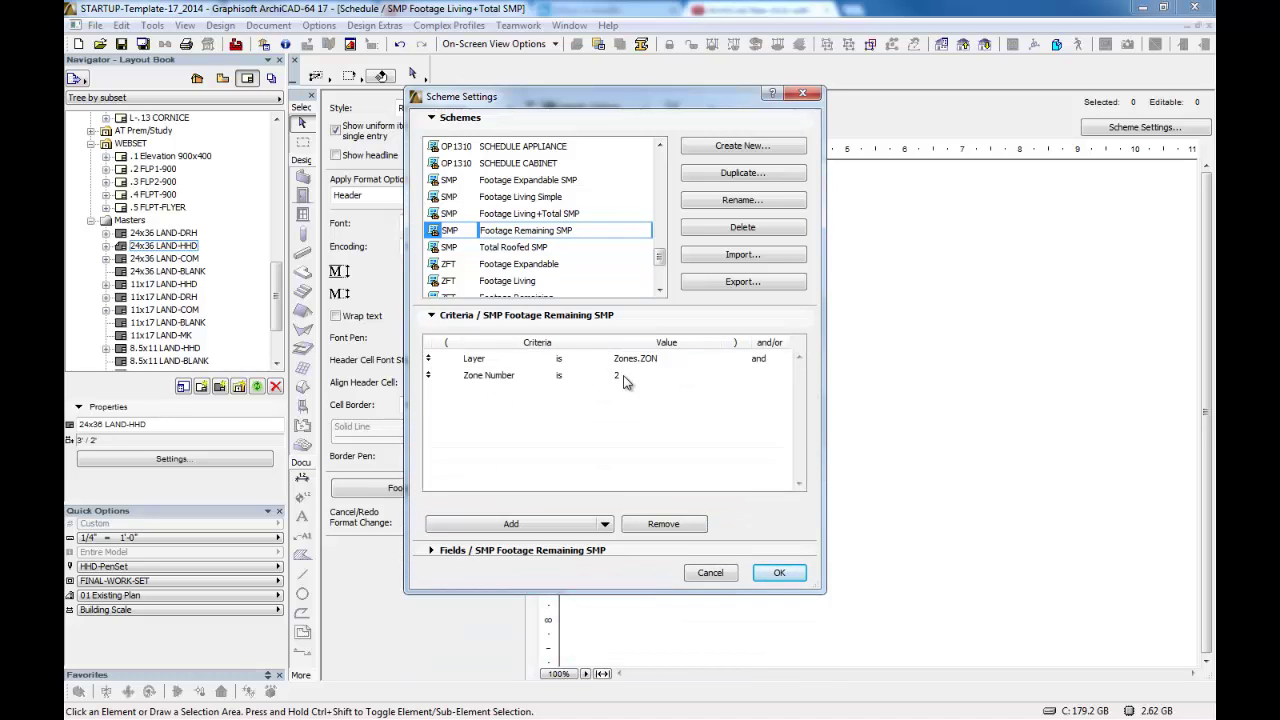
left_click(622, 379)
left_click(622, 379)
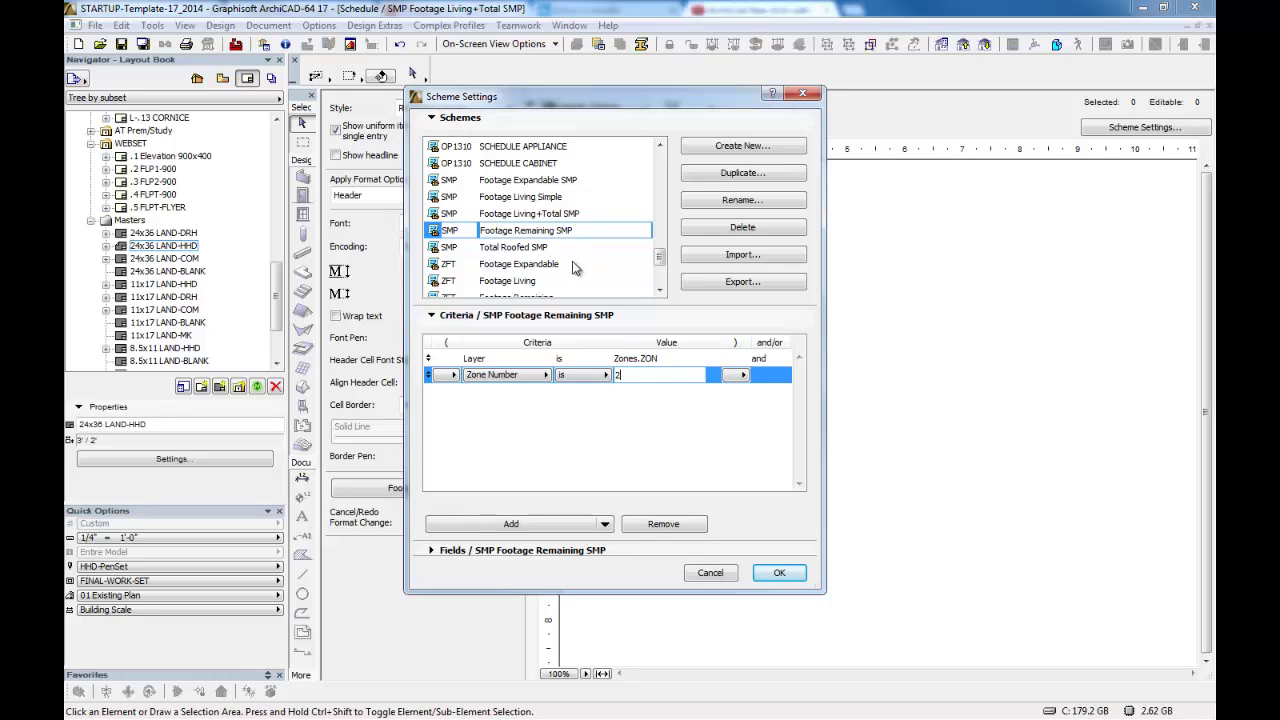
Examine the Total Roofed SMP scheme's criteria and schedule fields, including the and/or options linking its two zone number criteria.
left_click(520, 248)
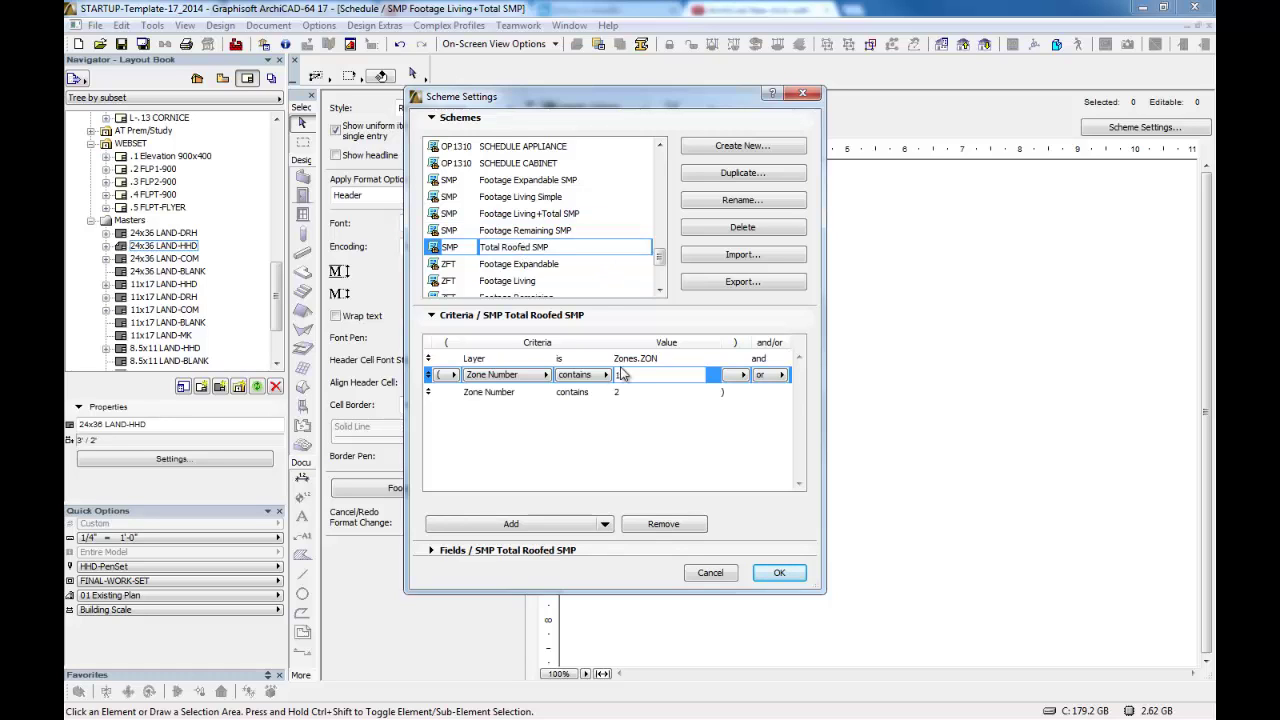
left_click(440, 550)
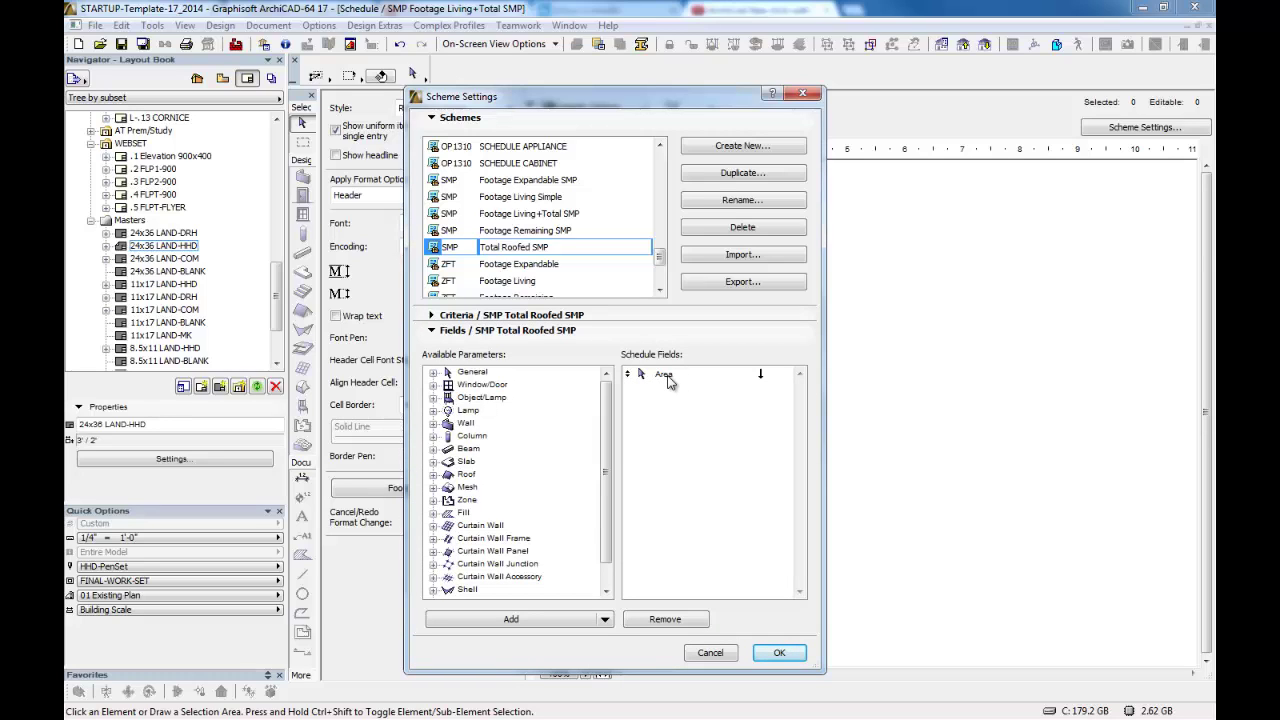
left_click(537, 316)
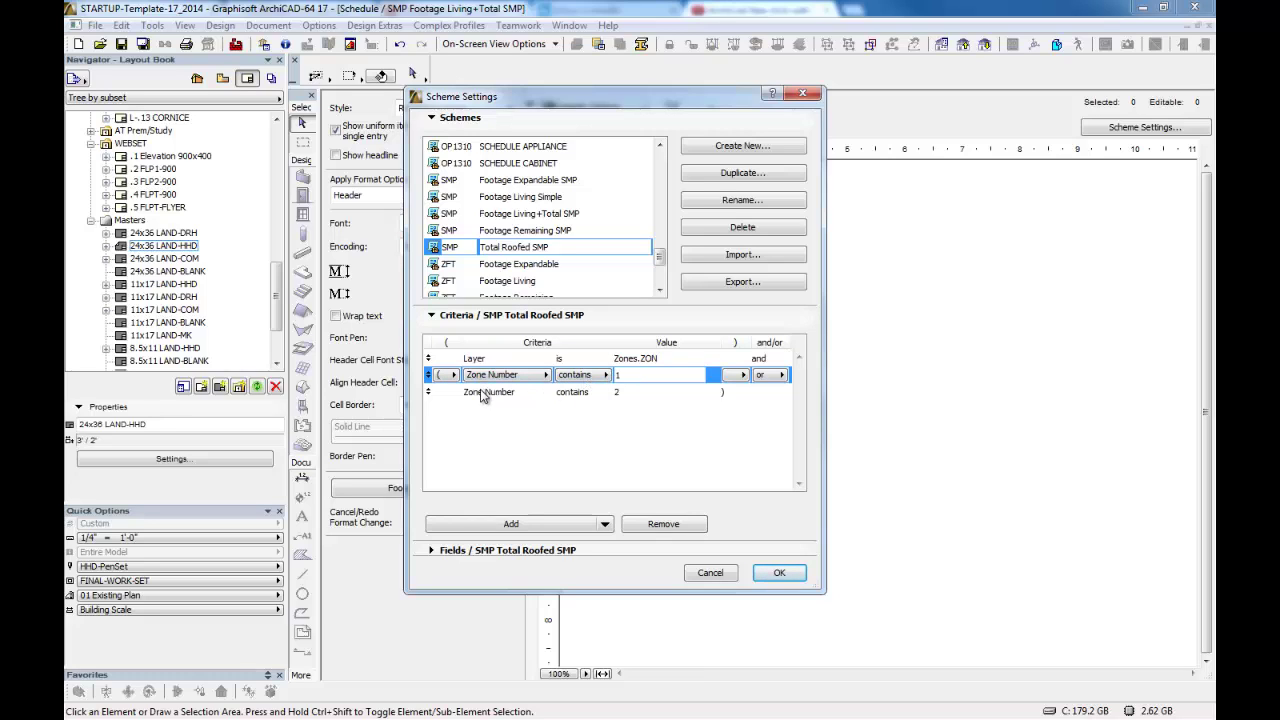
left_click(772, 377)
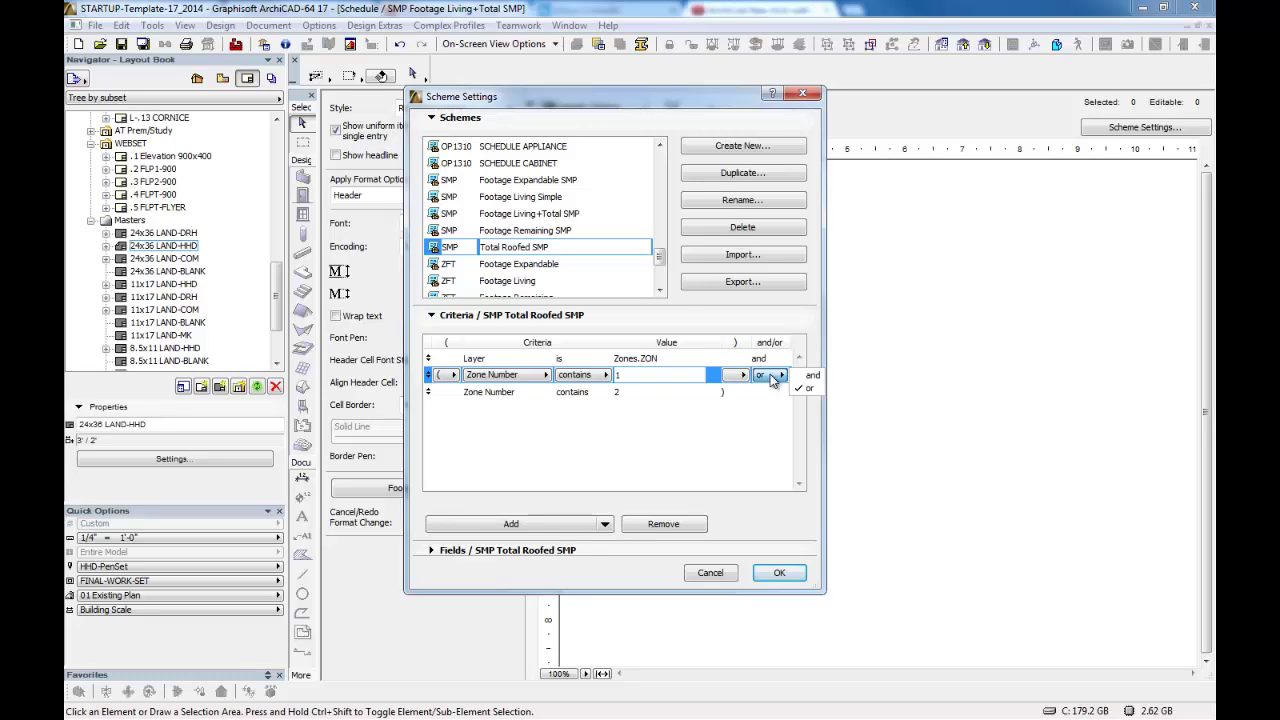
left_click(772, 378)
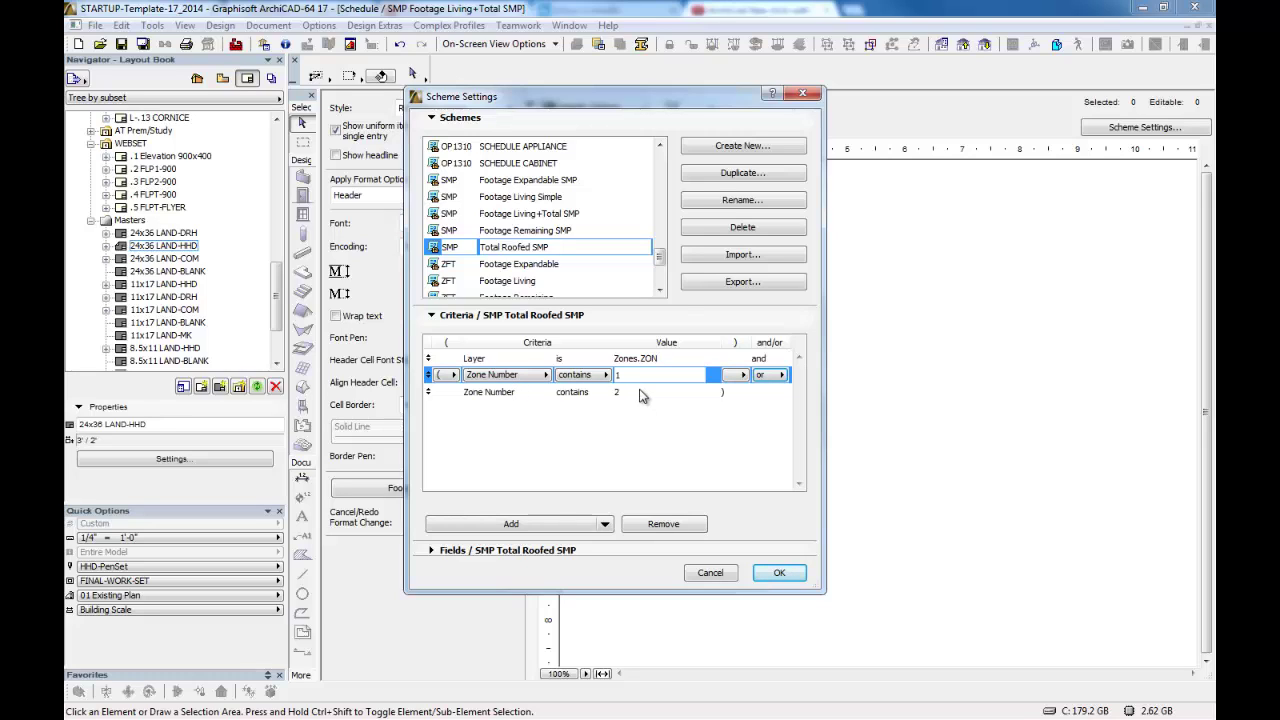
Inspect the parenthesis options around the two zone number criteria of Total Roofed SMP, keeping one opening and one closing parenthesis.
left_click(453, 376)
left_click(452, 383)
left_click(745, 393)
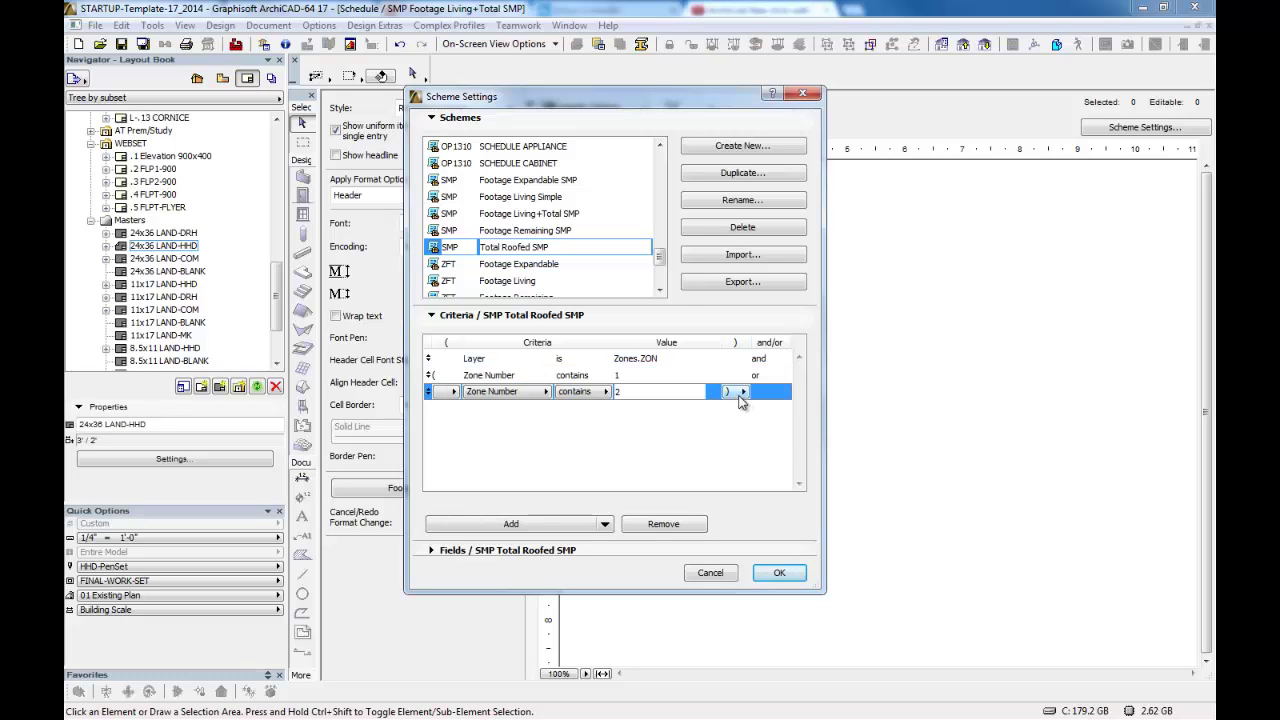
left_click(738, 392)
left_click(740, 396)
left_click(732, 392)
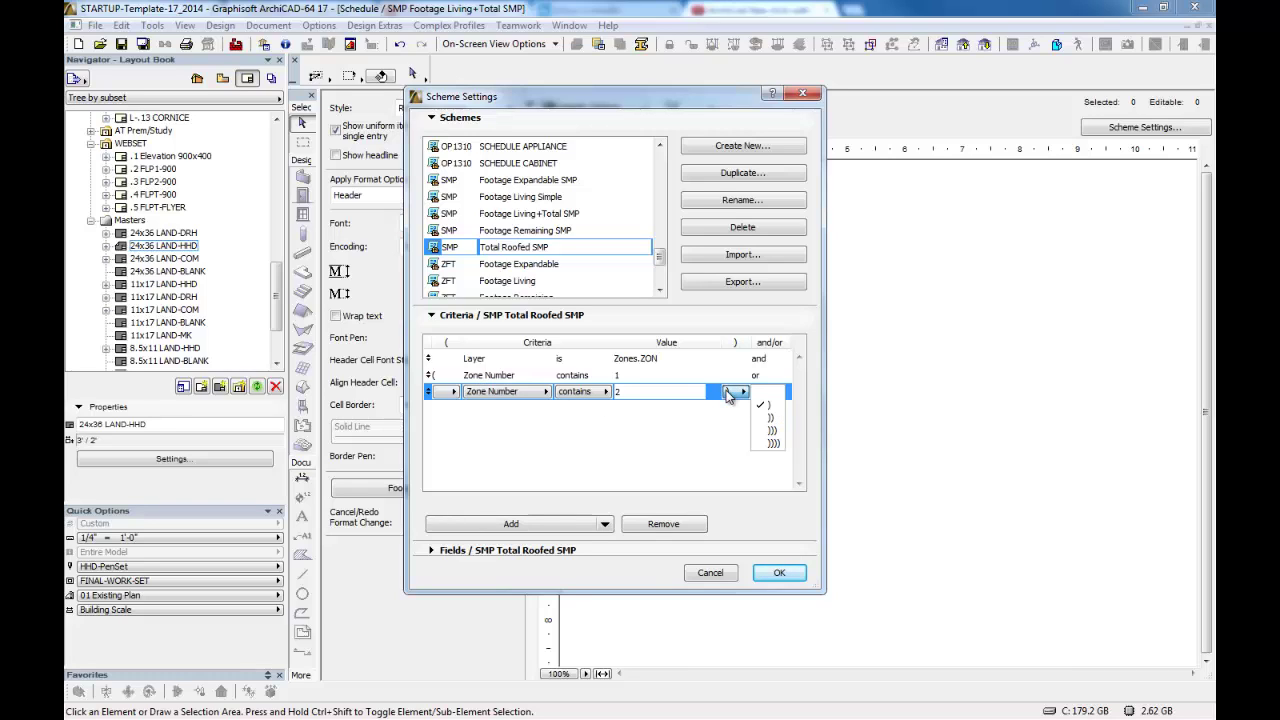
left_click(768, 404)
left_click(455, 380)
left_click(447, 375)
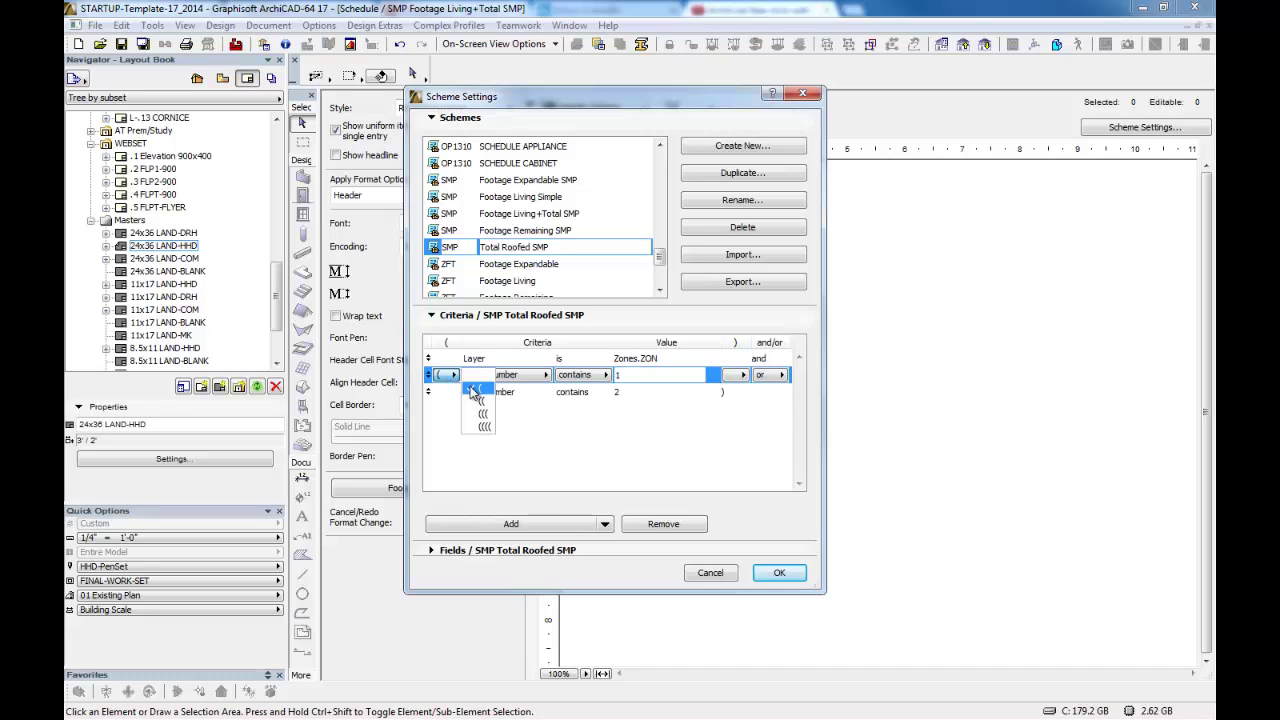
left_click(468, 388)
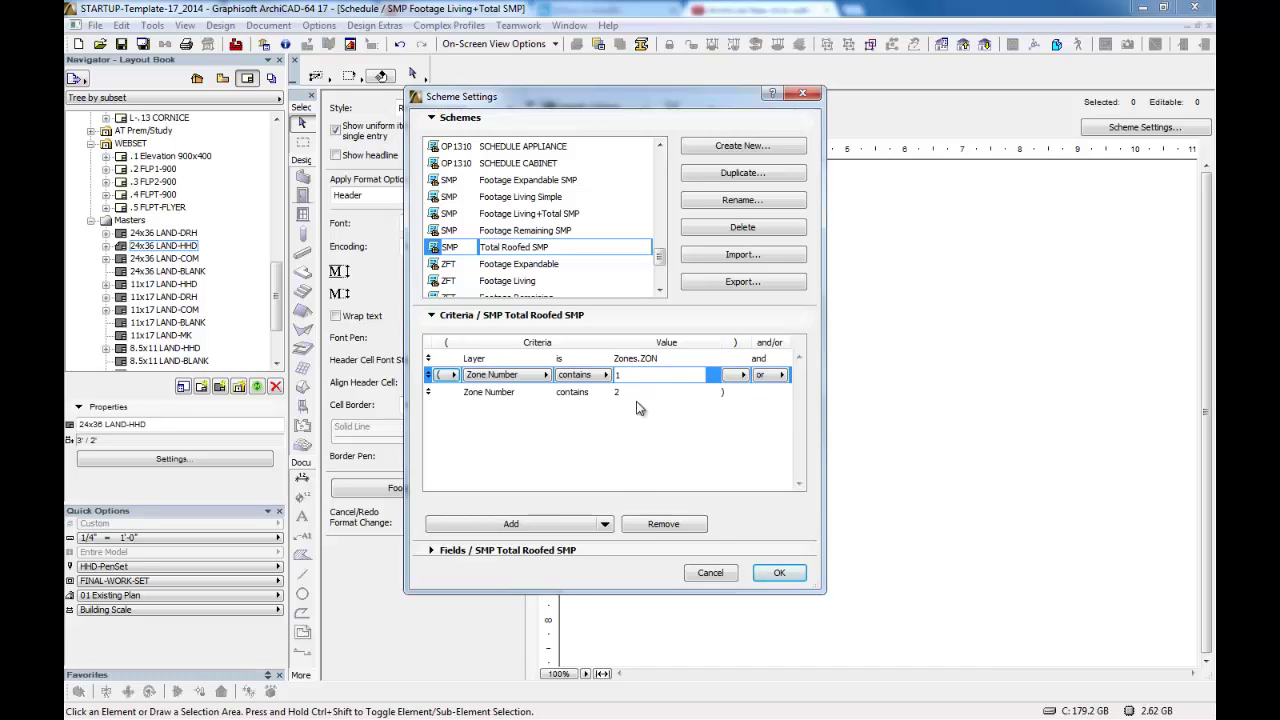
Check the Total Roofed SMP schedule field, display its schedule, and close it to return to the 24x36 LAND-HHD master layout.
left_click(563, 553)
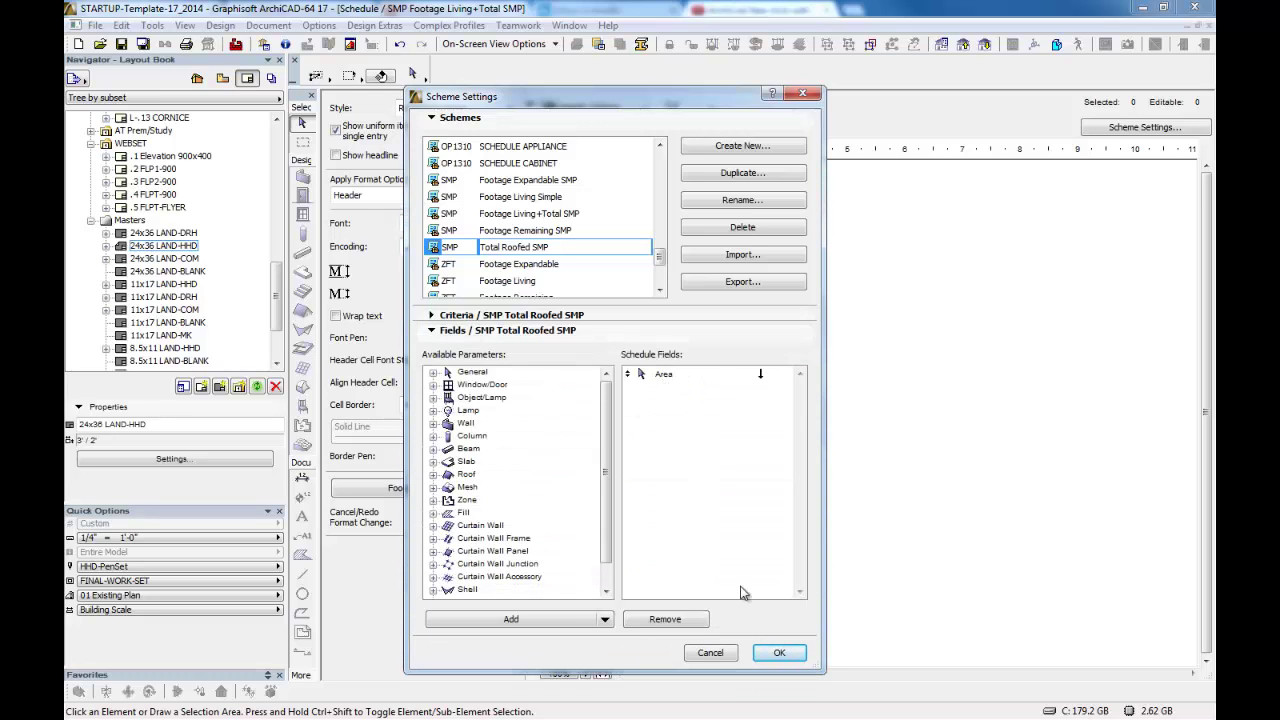
left_click(779, 652)
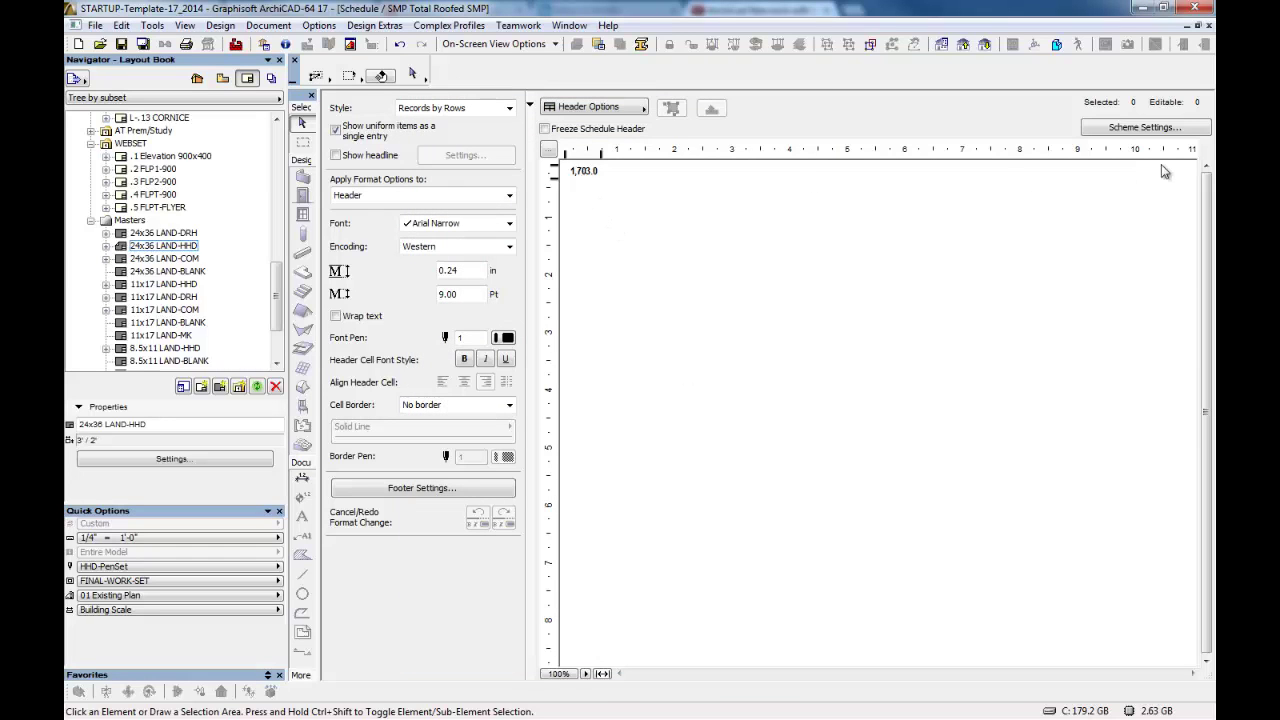
left_click(1208, 27)
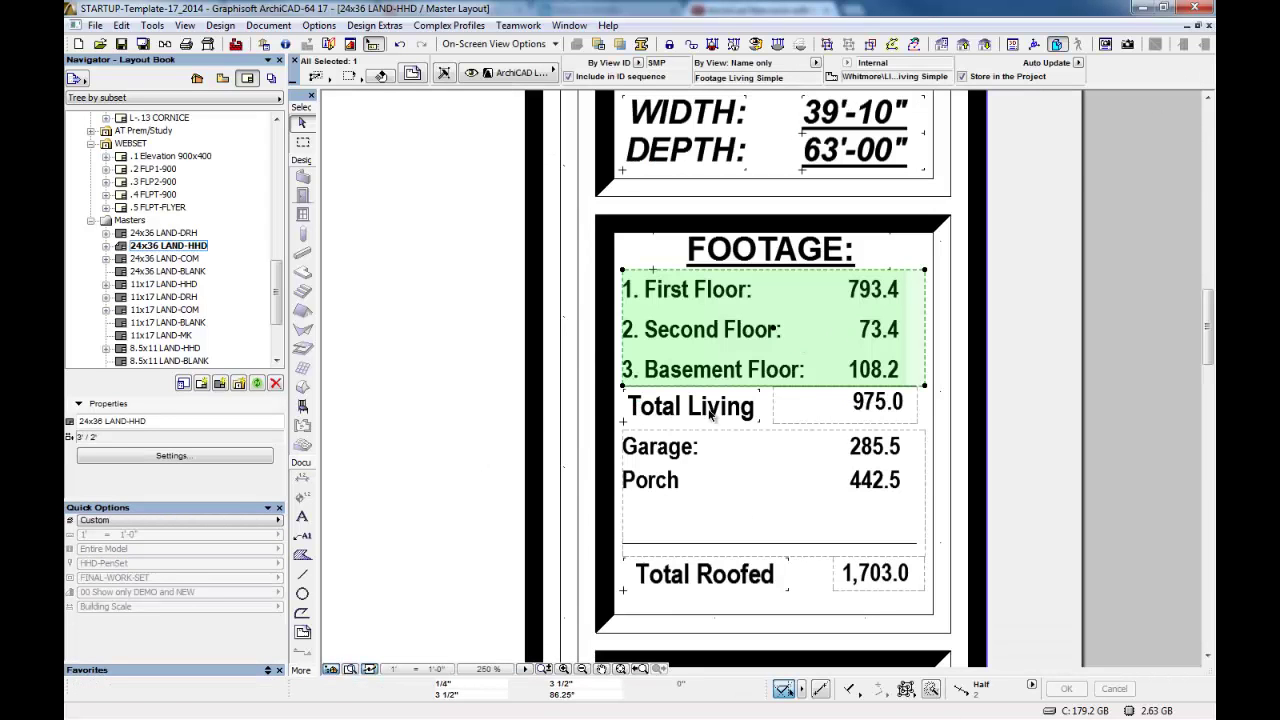
Examine the Footage table on the master layout, including the Total Living label, the Garage and Porch rows and the Total Roofed row.
left_click(762, 422)
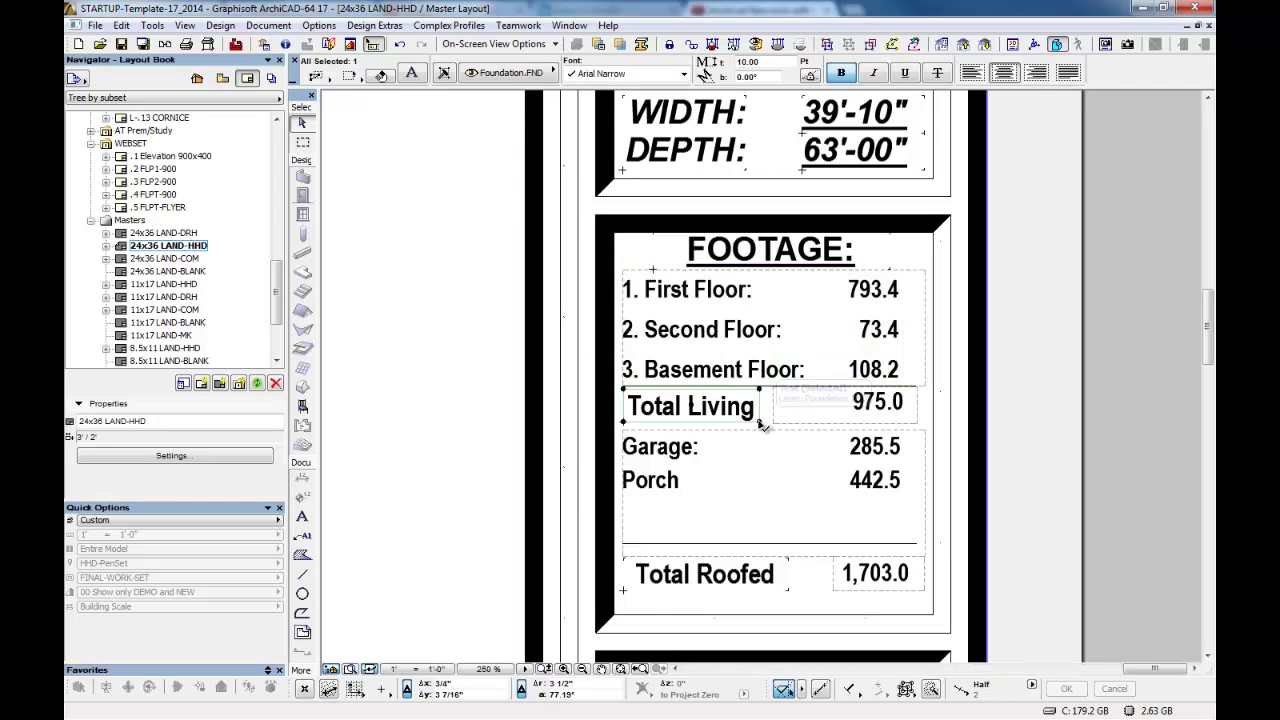
key("Escape")
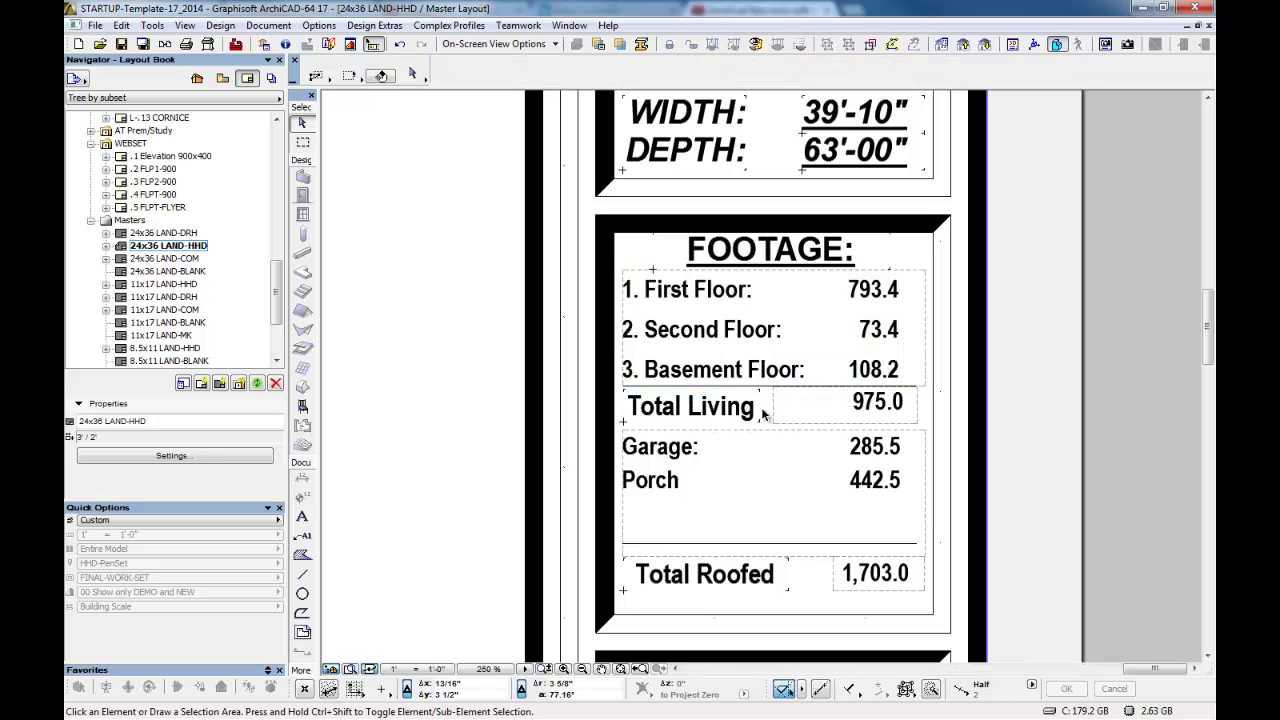
scroll(725, 500, "down", 3)
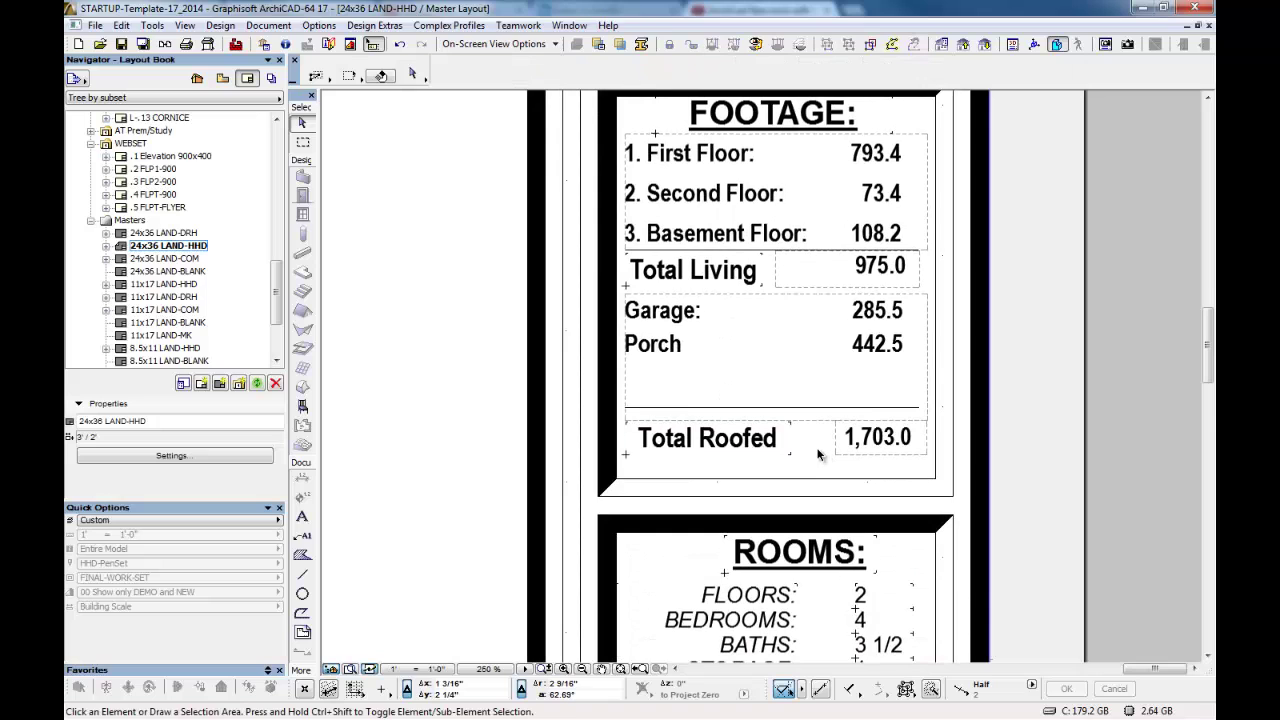
scroll(817, 455, "down", 3)
scroll(835, 423, "up", 2)
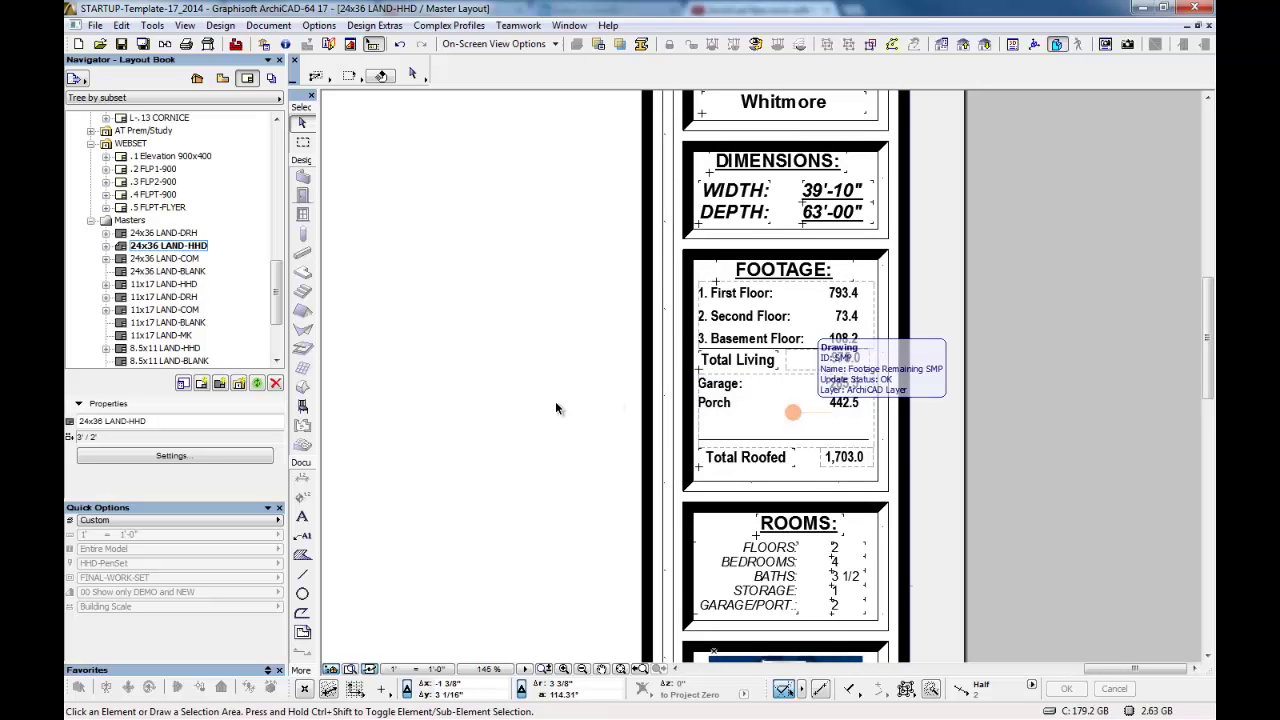
middle_click_drag(553, 404, 665, 392)
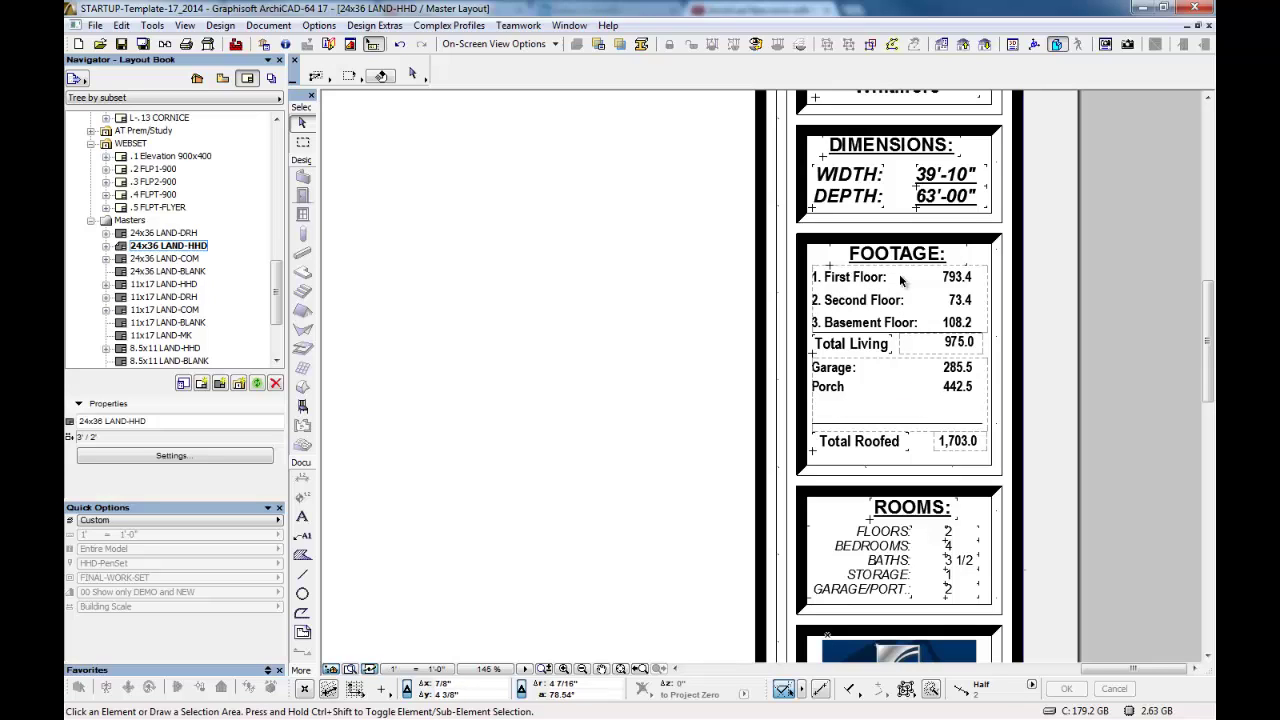
left_click(822, 357)
Open the 1st. FLOOR story plan from the project map and bring all the zones into view.
left_click(197, 78)
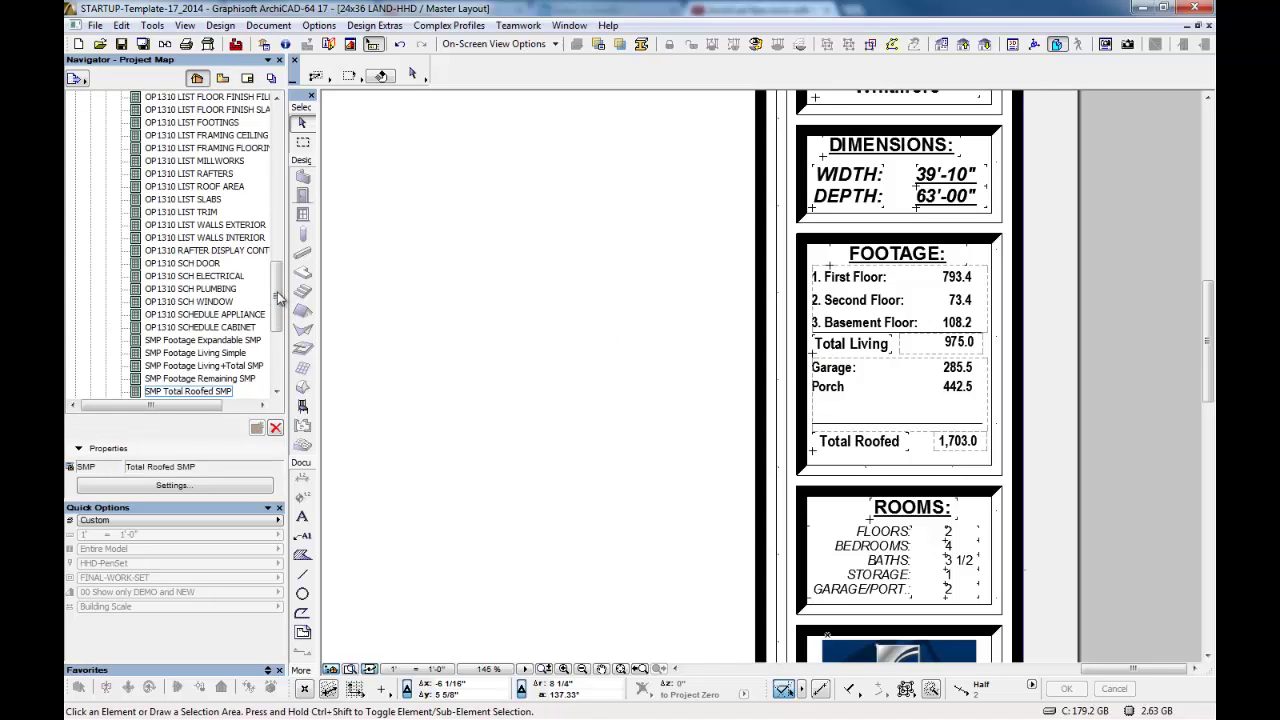
left_click_drag(277, 300, 285, 140)
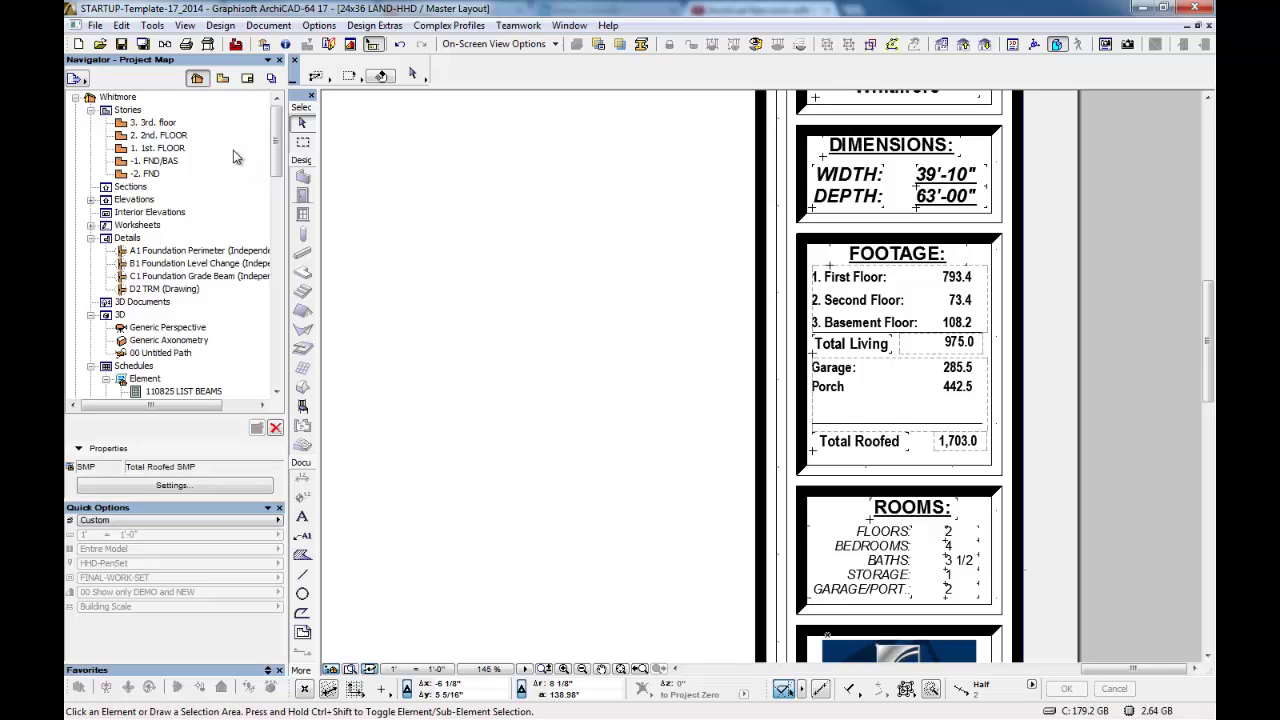
double_click(160, 147)
scroll(682, 345, "down", 3)
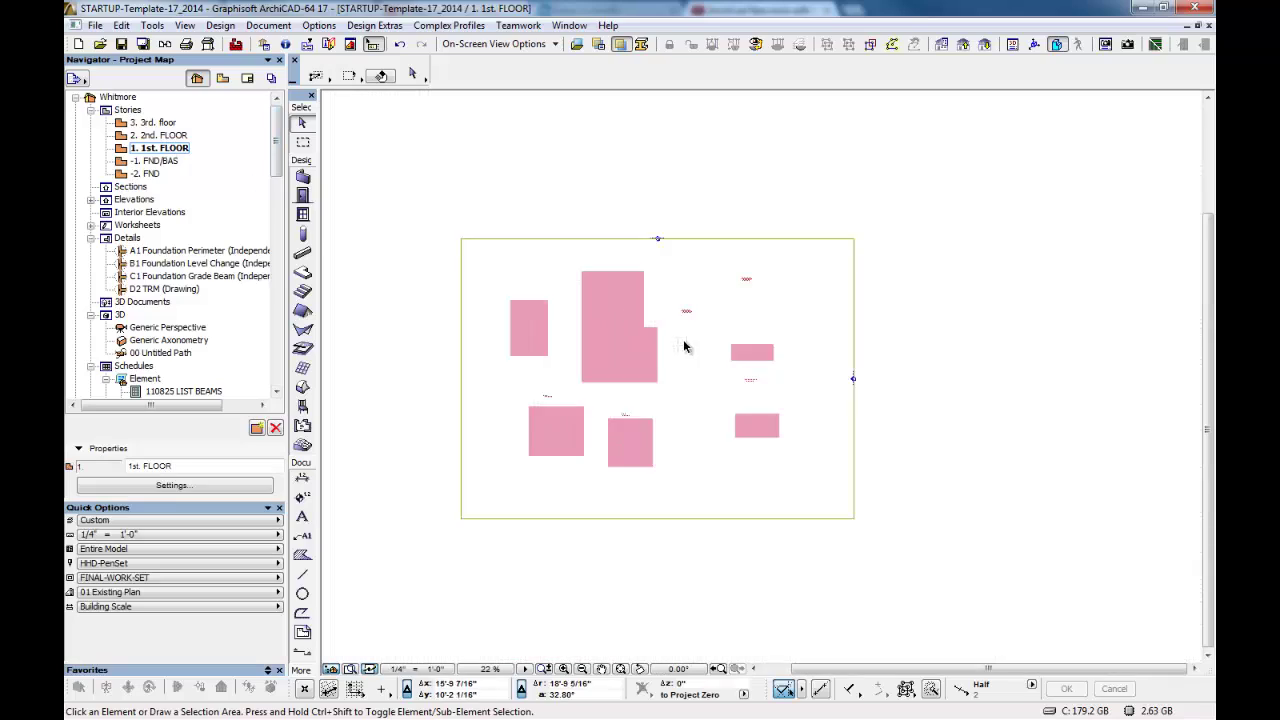
scroll(723, 377, "up", 3)
scroll(808, 374, "down", 1)
middle_click_drag(755, 374, 725, 415)
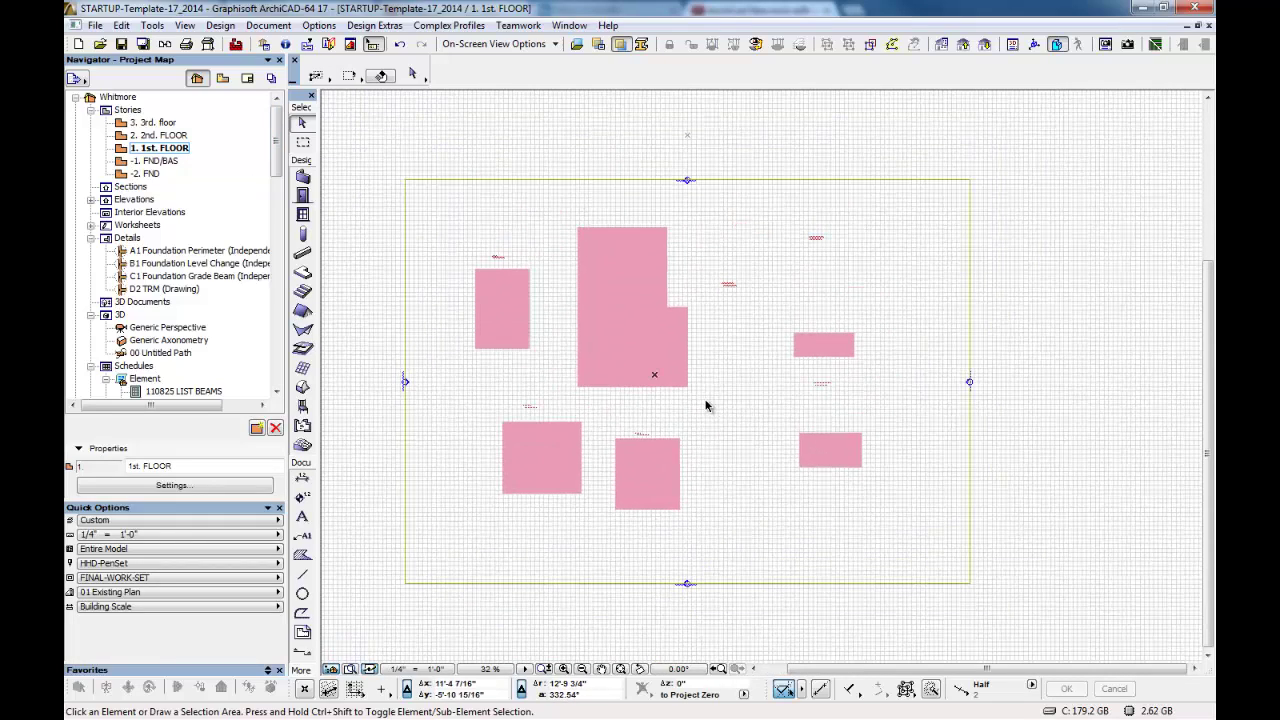